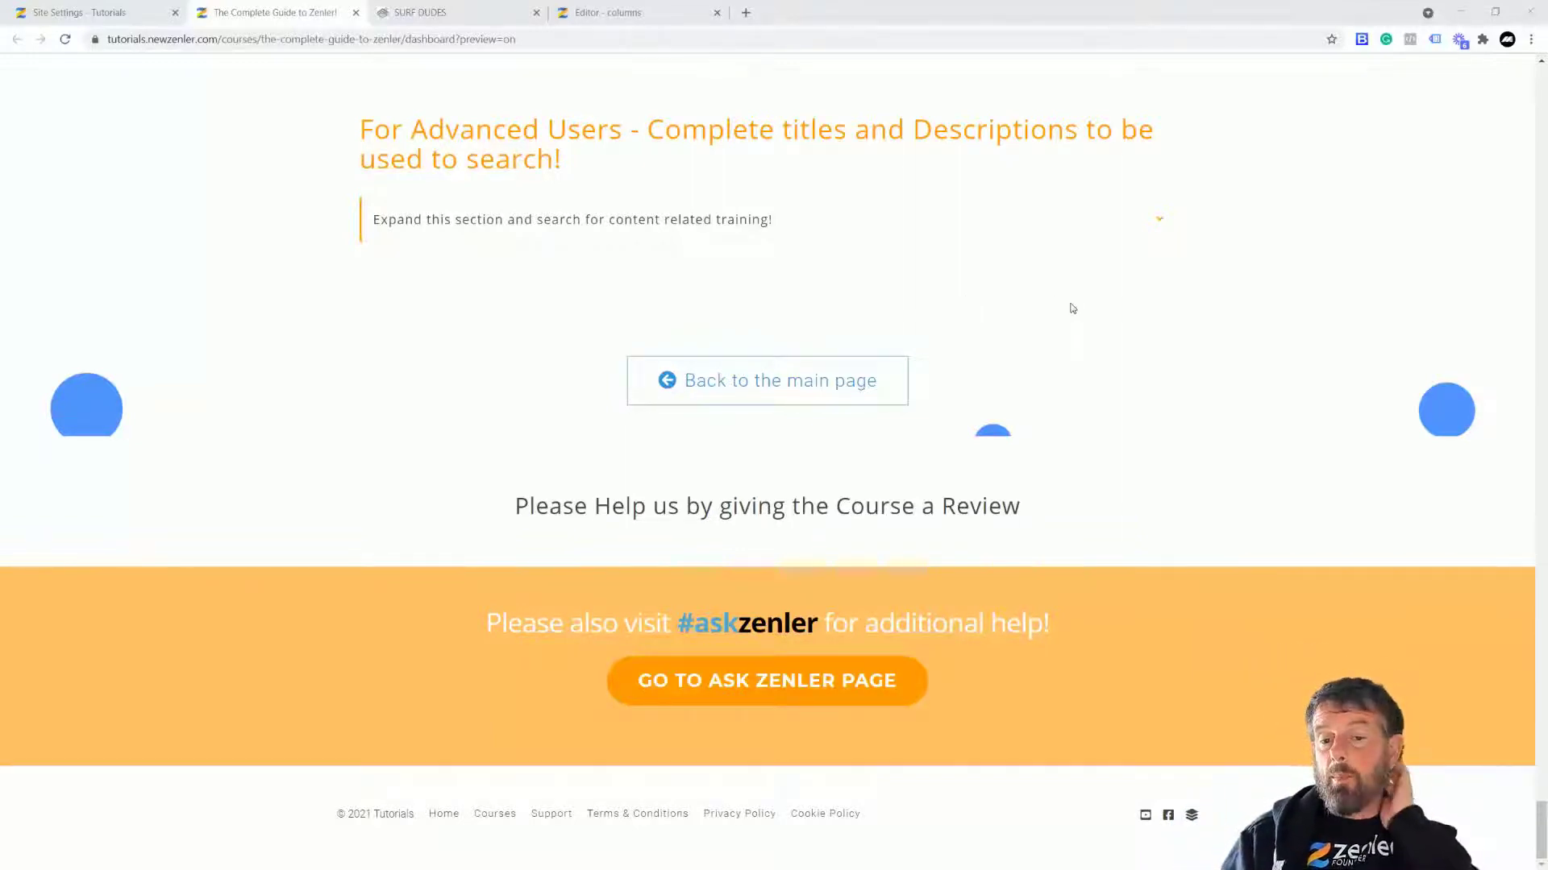
scroll(1072, 309, "up", 2)
scroll(1072, 309, "down", 2)
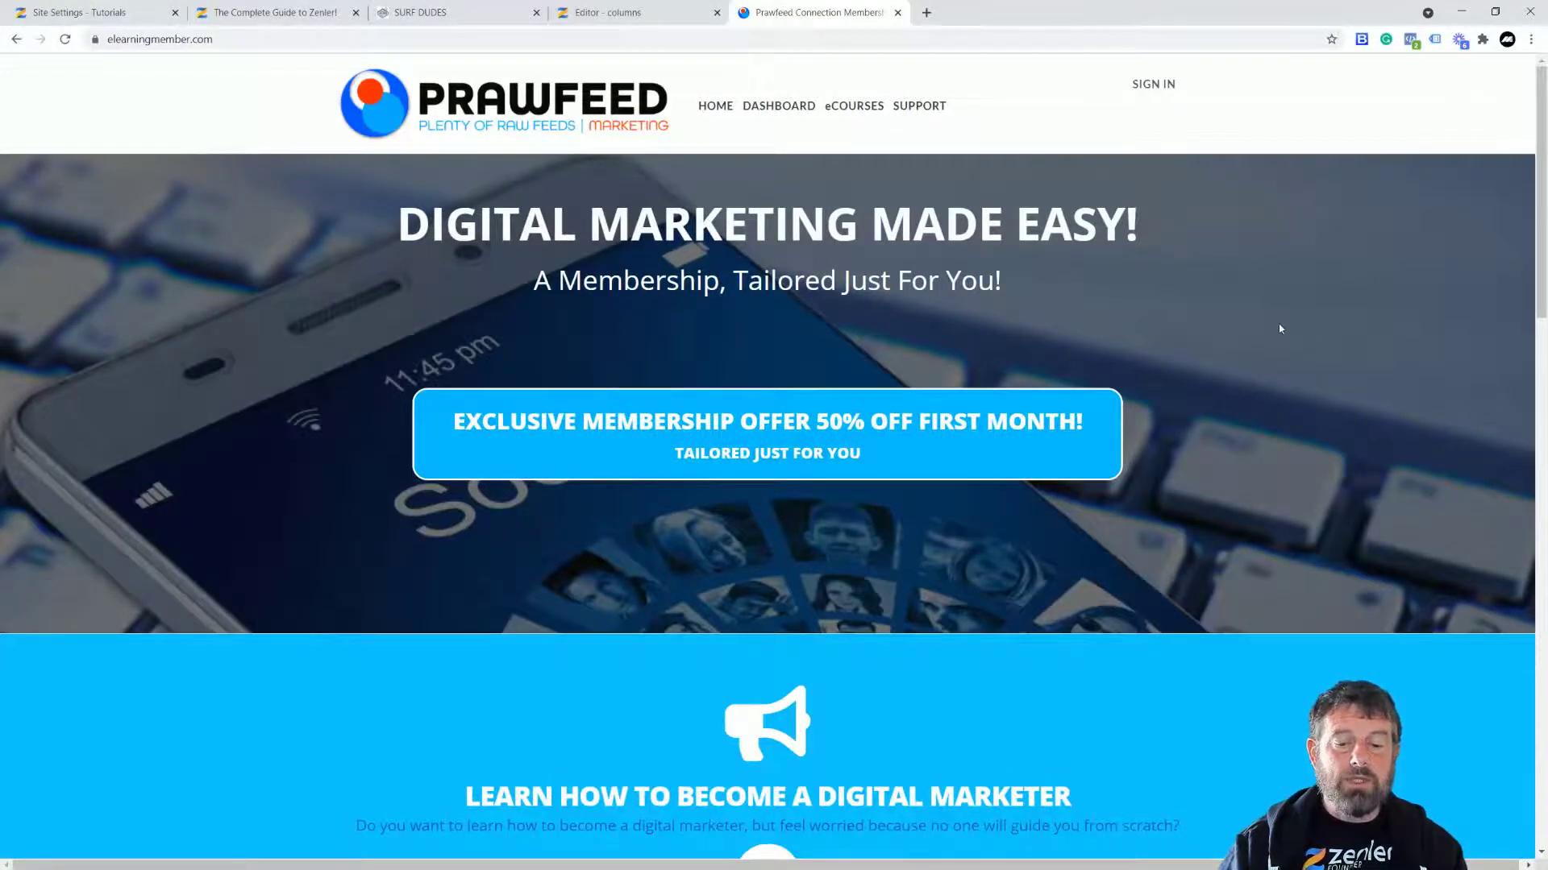
Step: Examine the Prawfeed membership landing page's layout, from the coloured single-column bands down to the two- and three-column sections
scroll(1280, 324, "down", 5)
scroll(1249, 255, "down", 3)
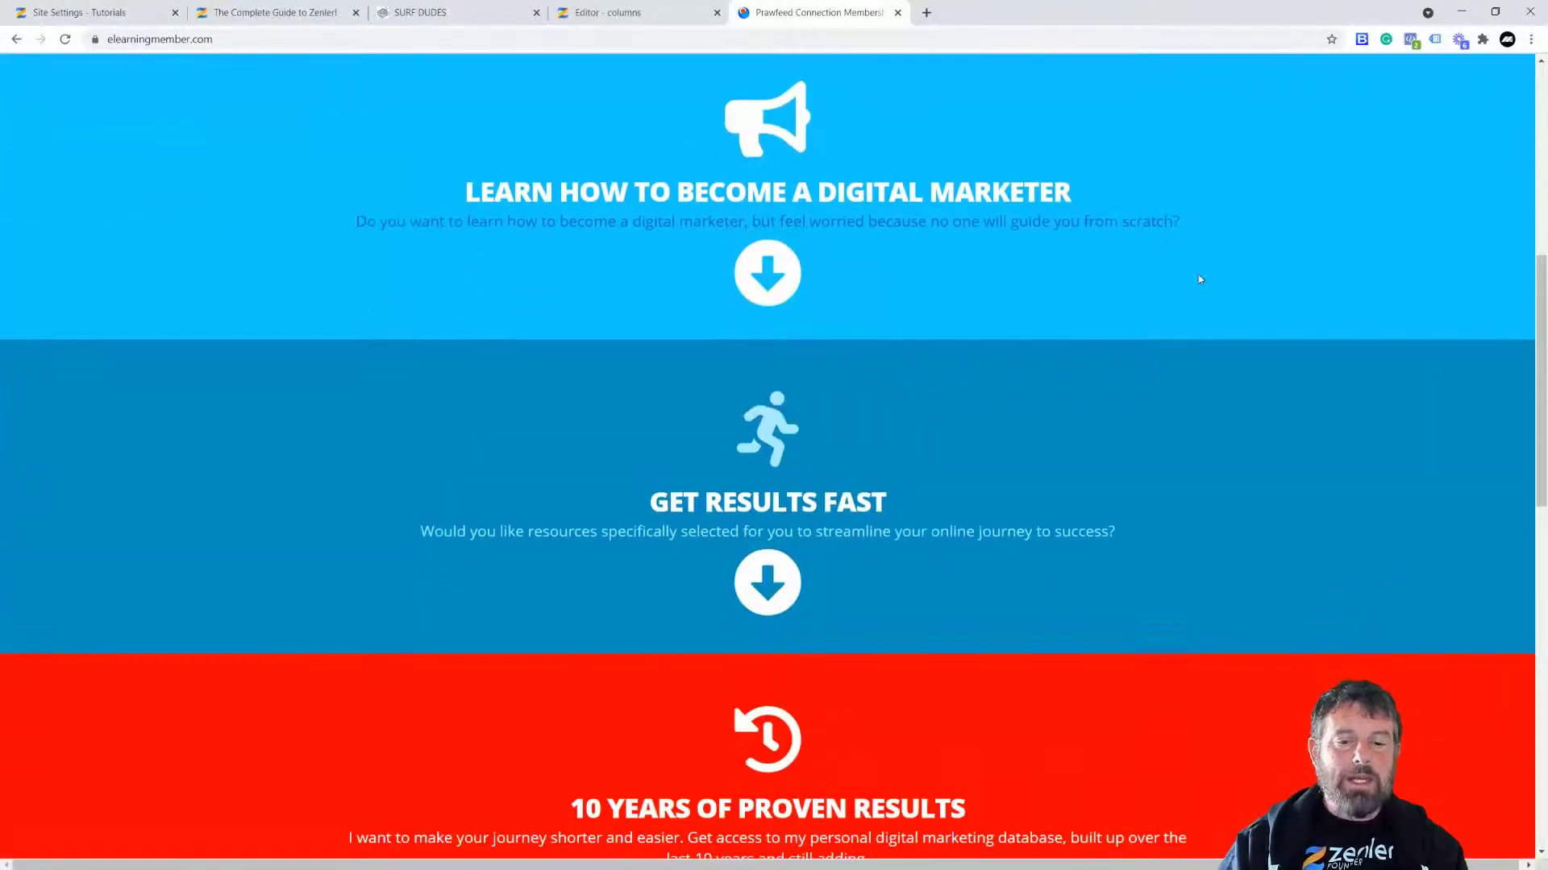
scroll(1153, 301, "down", 4)
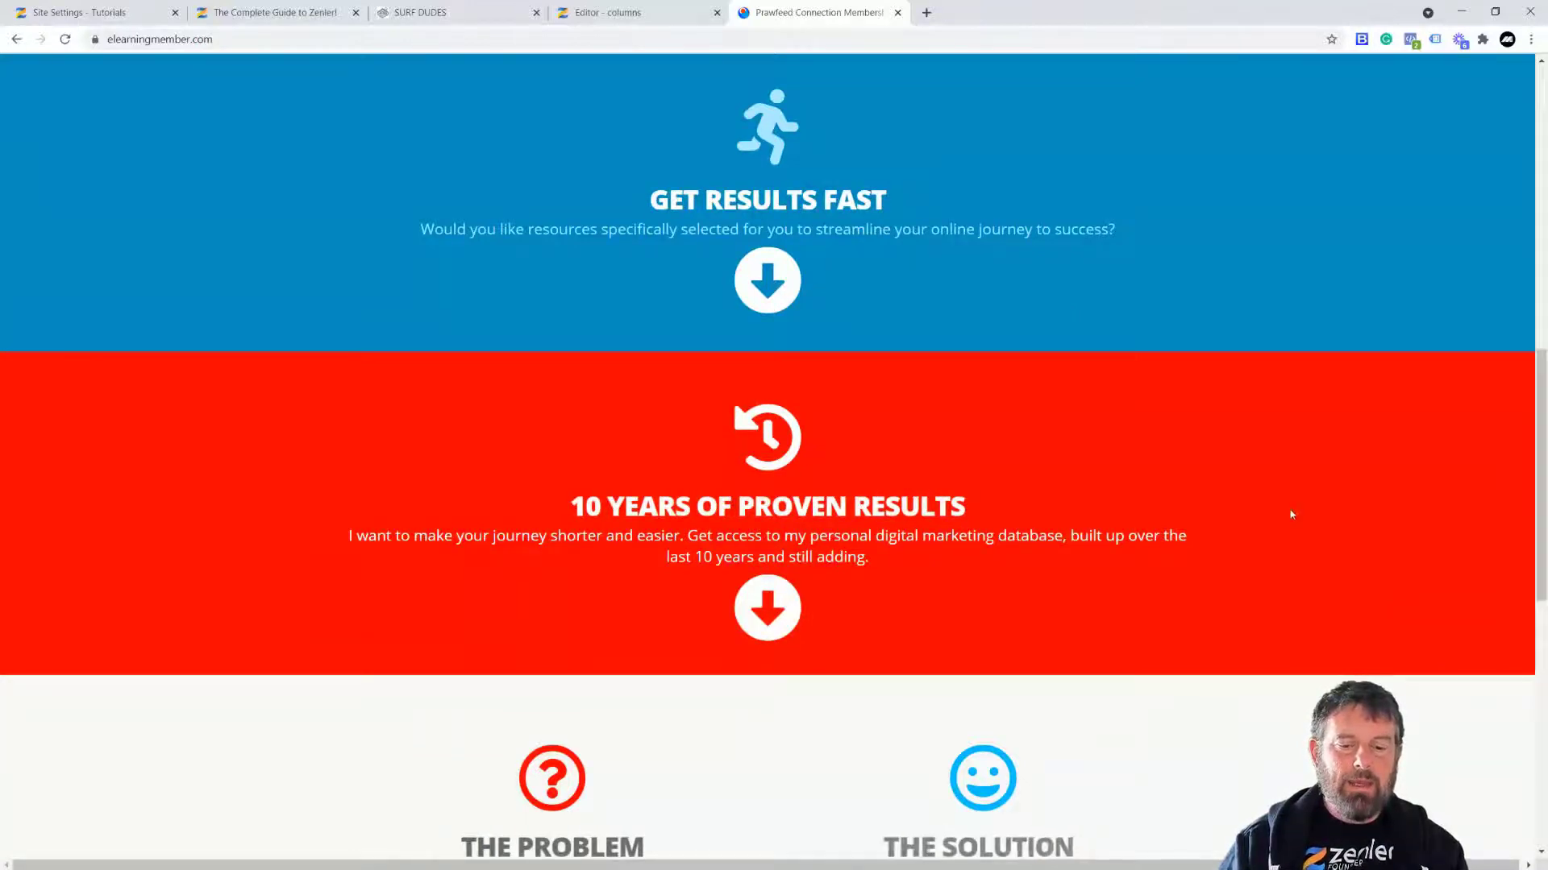
scroll(1291, 513, "down", 4)
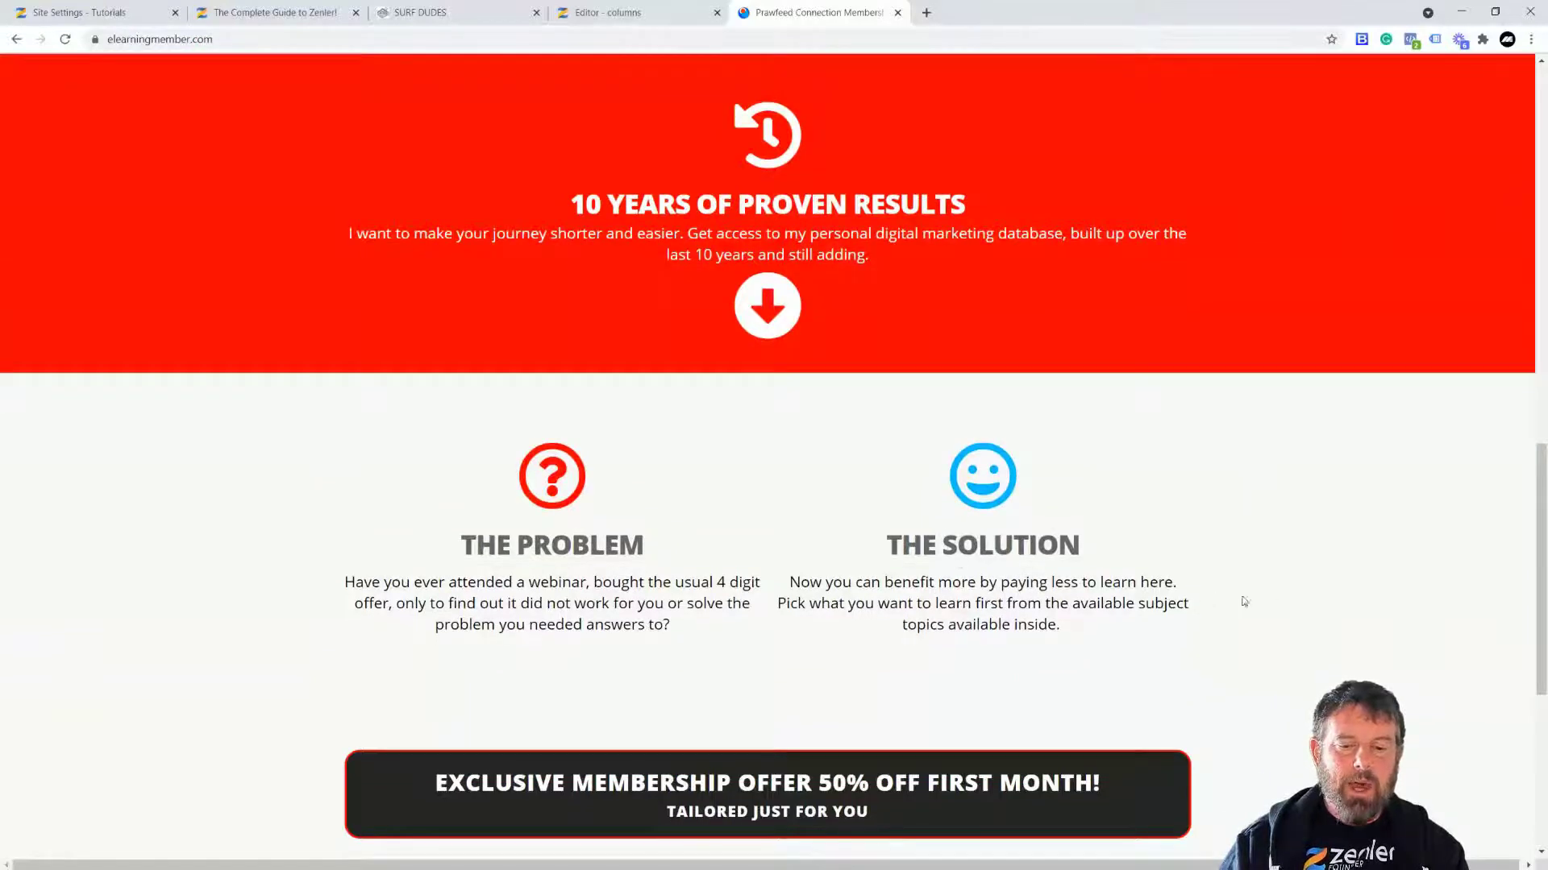
scroll(1292, 598, "down", 3)
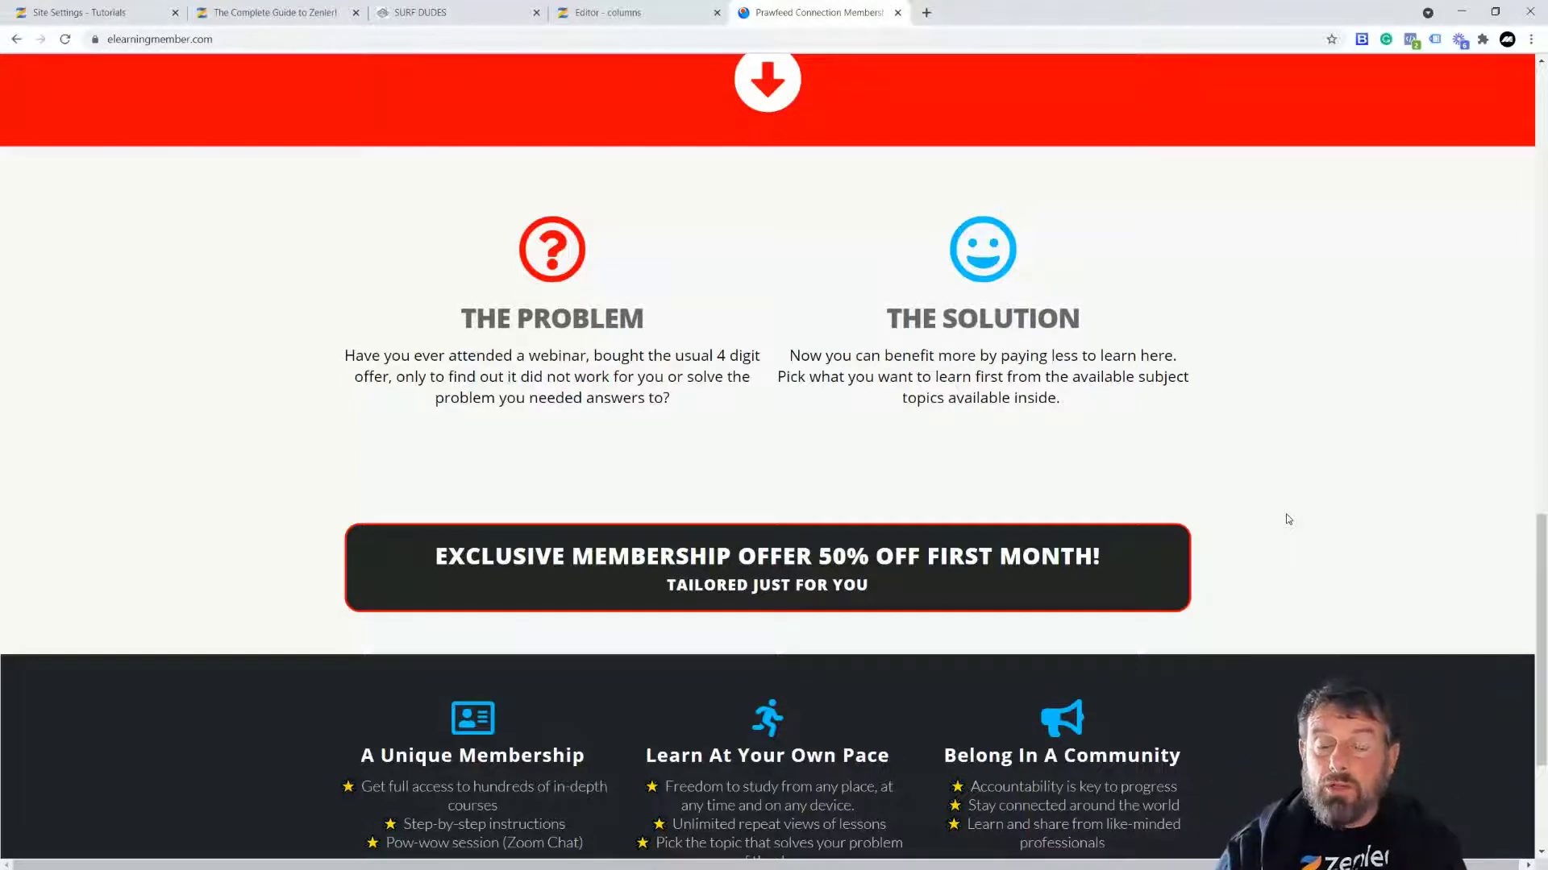
scroll(1298, 508, "up", 5)
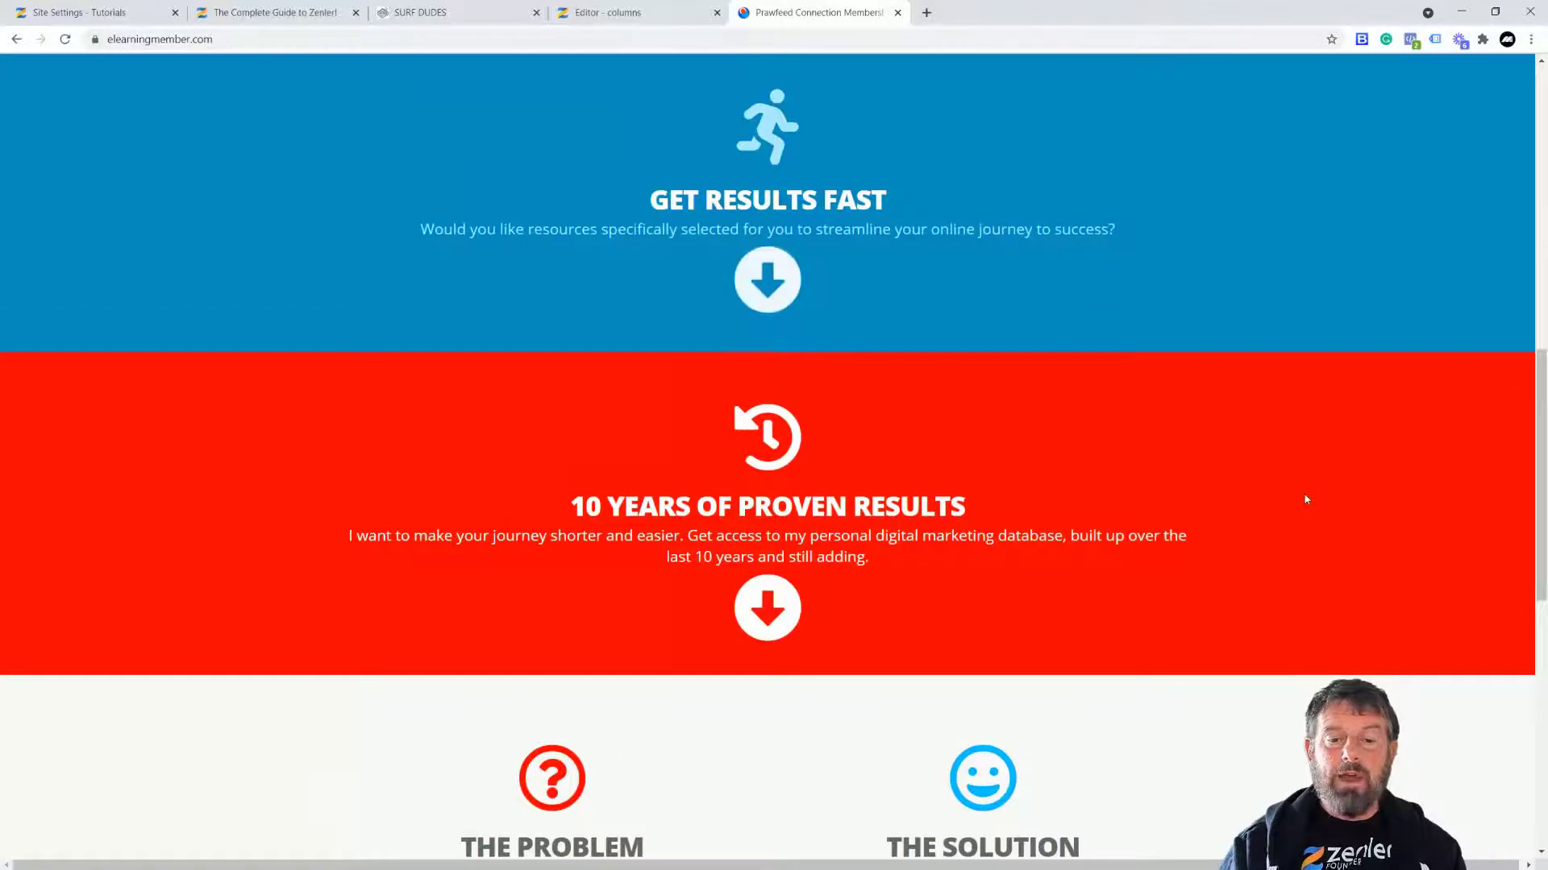
scroll(1305, 499, "up", 6)
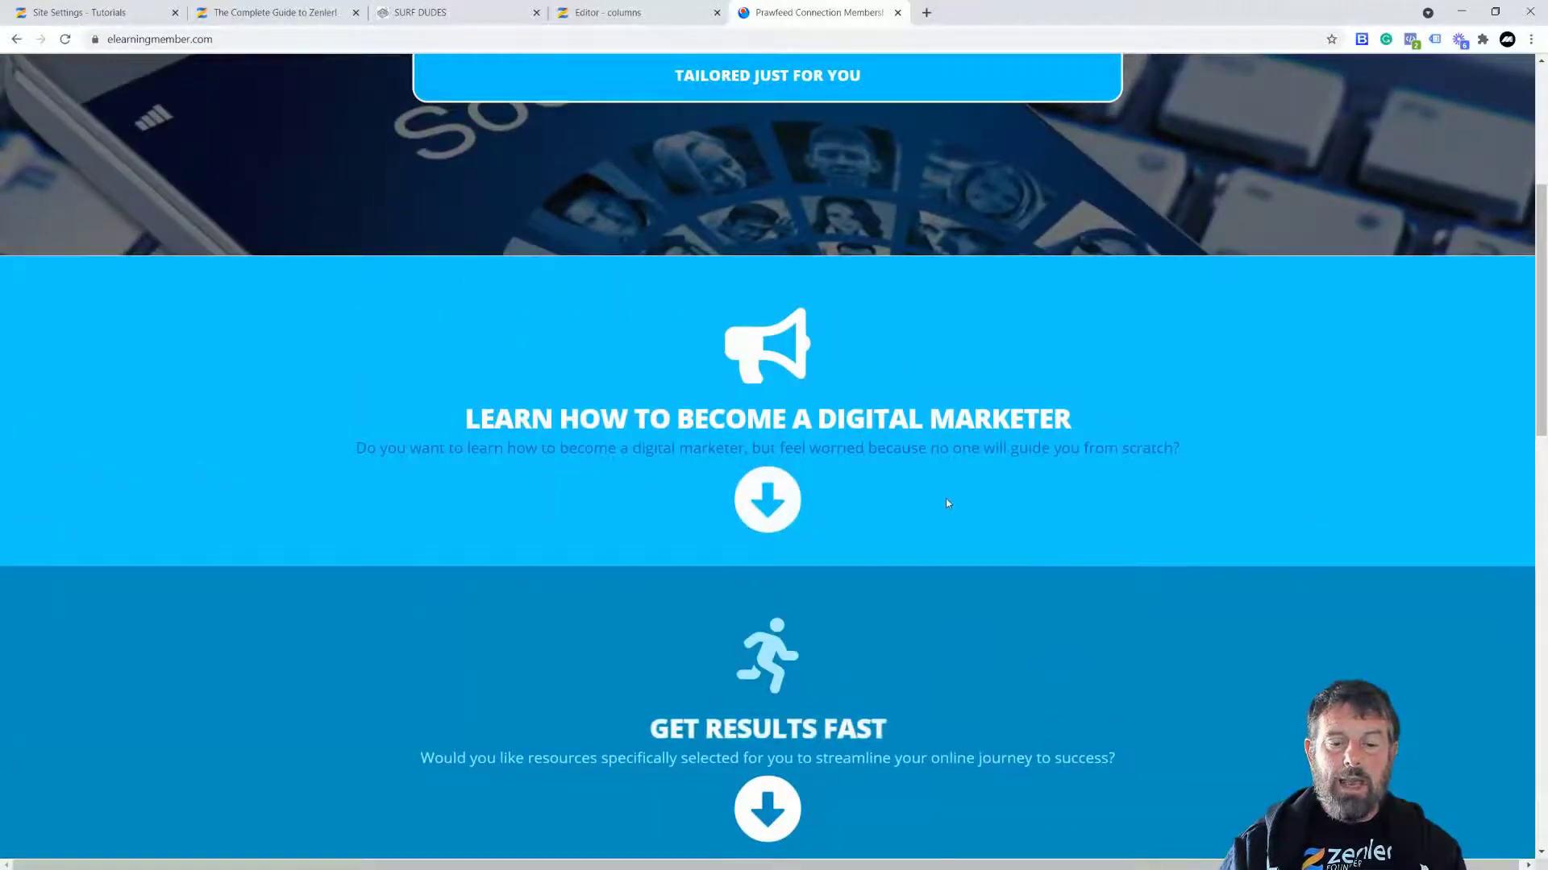
scroll(947, 503, "down", 5)
scroll(932, 483, "down", 6)
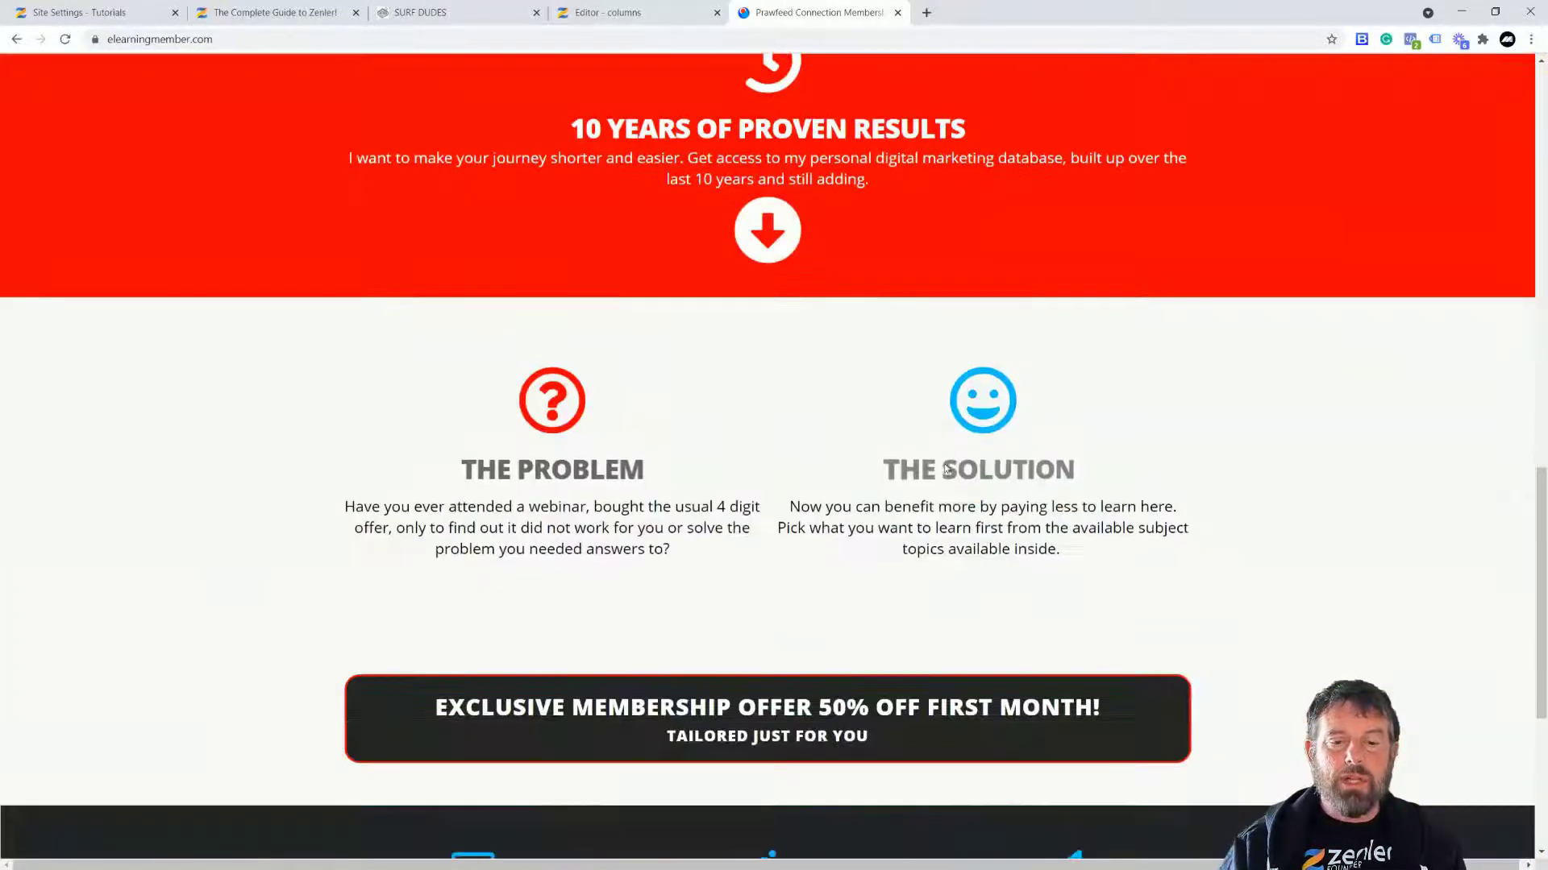
scroll(943, 466, "up", 10)
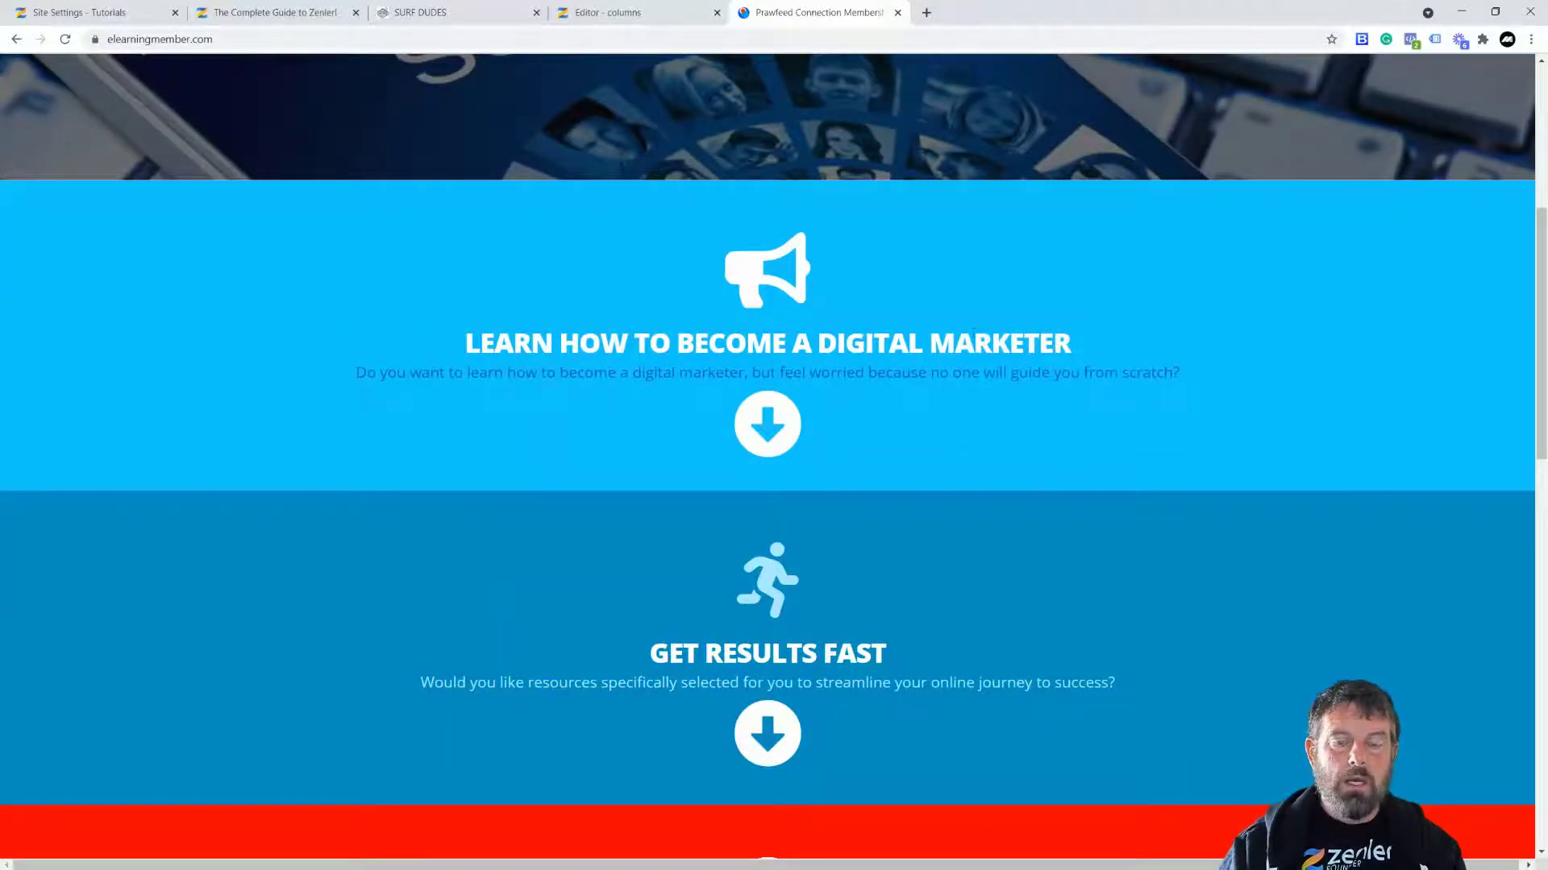
scroll(1047, 235, "down", 1)
scroll(1047, 236, "down", 1)
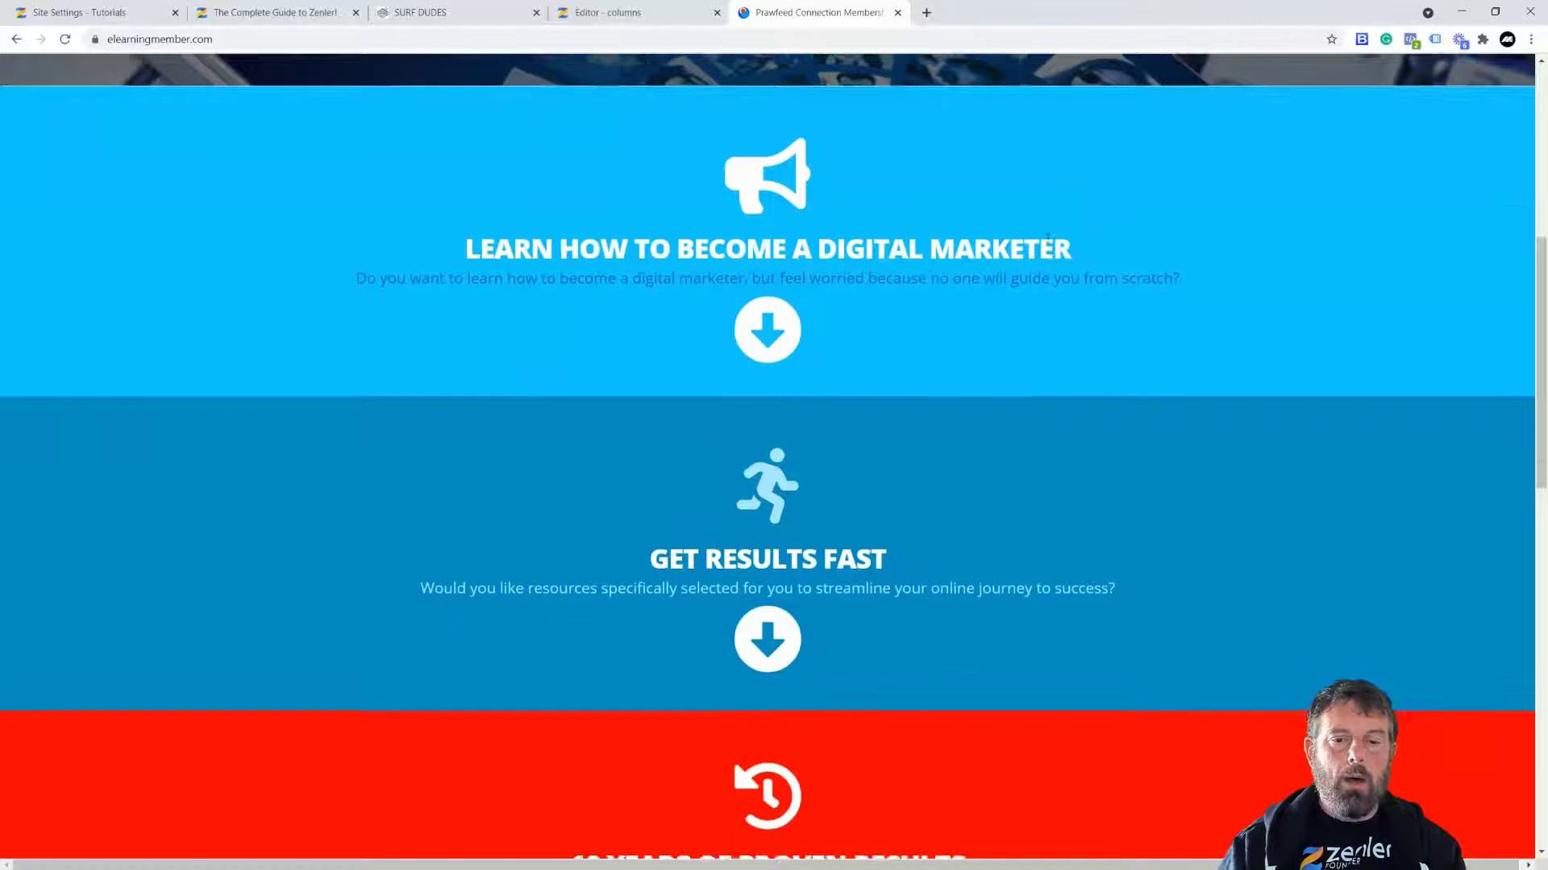
scroll(839, 176, "down", 2)
scroll(953, 200, "down", 2)
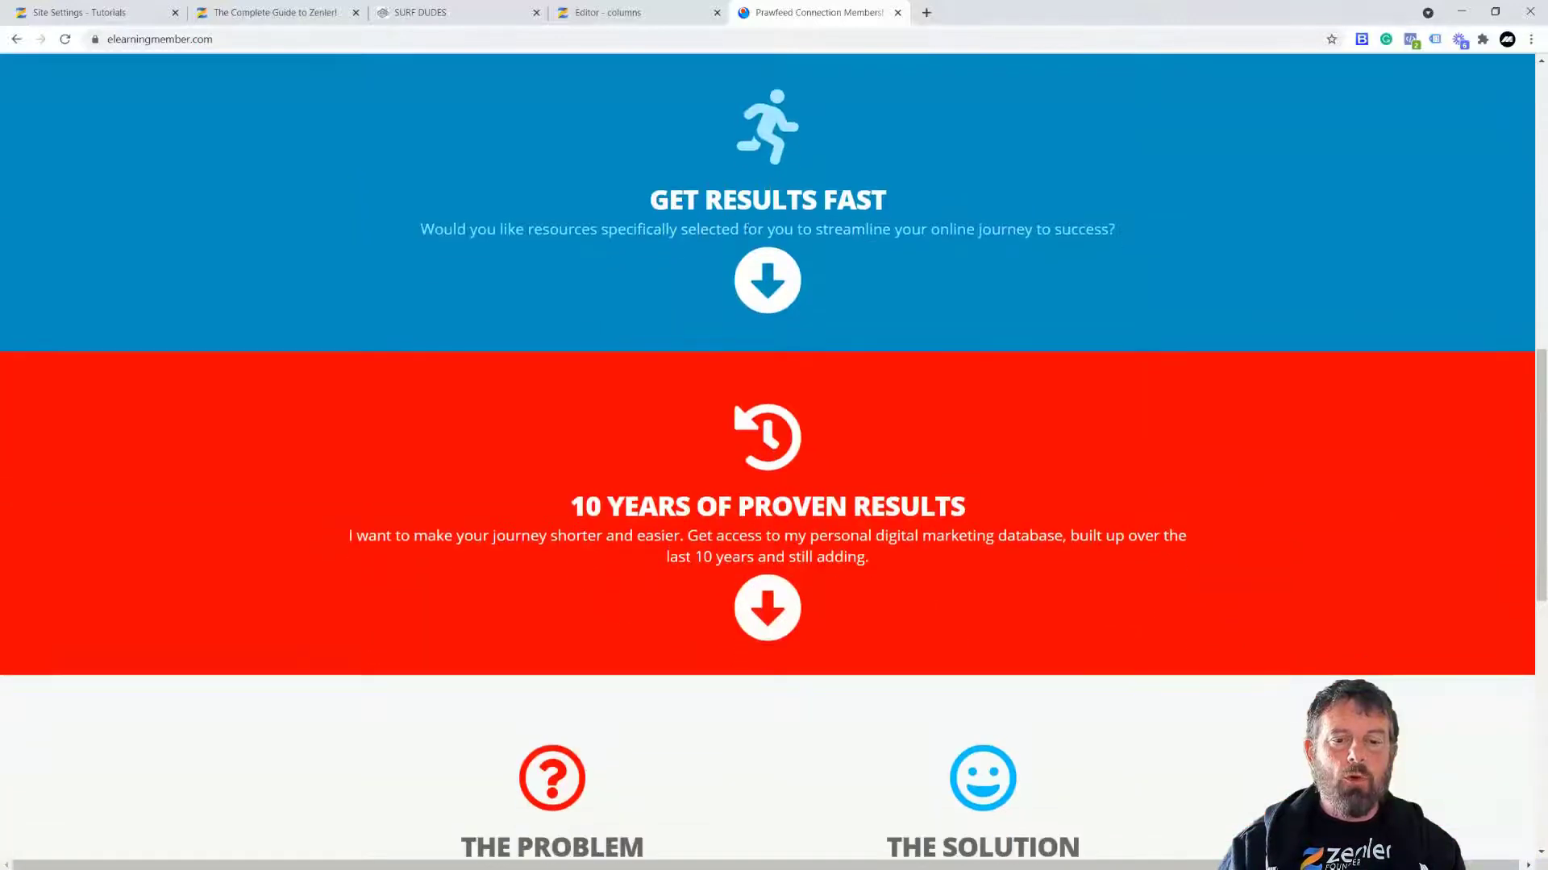
scroll(874, 332, "down", 2)
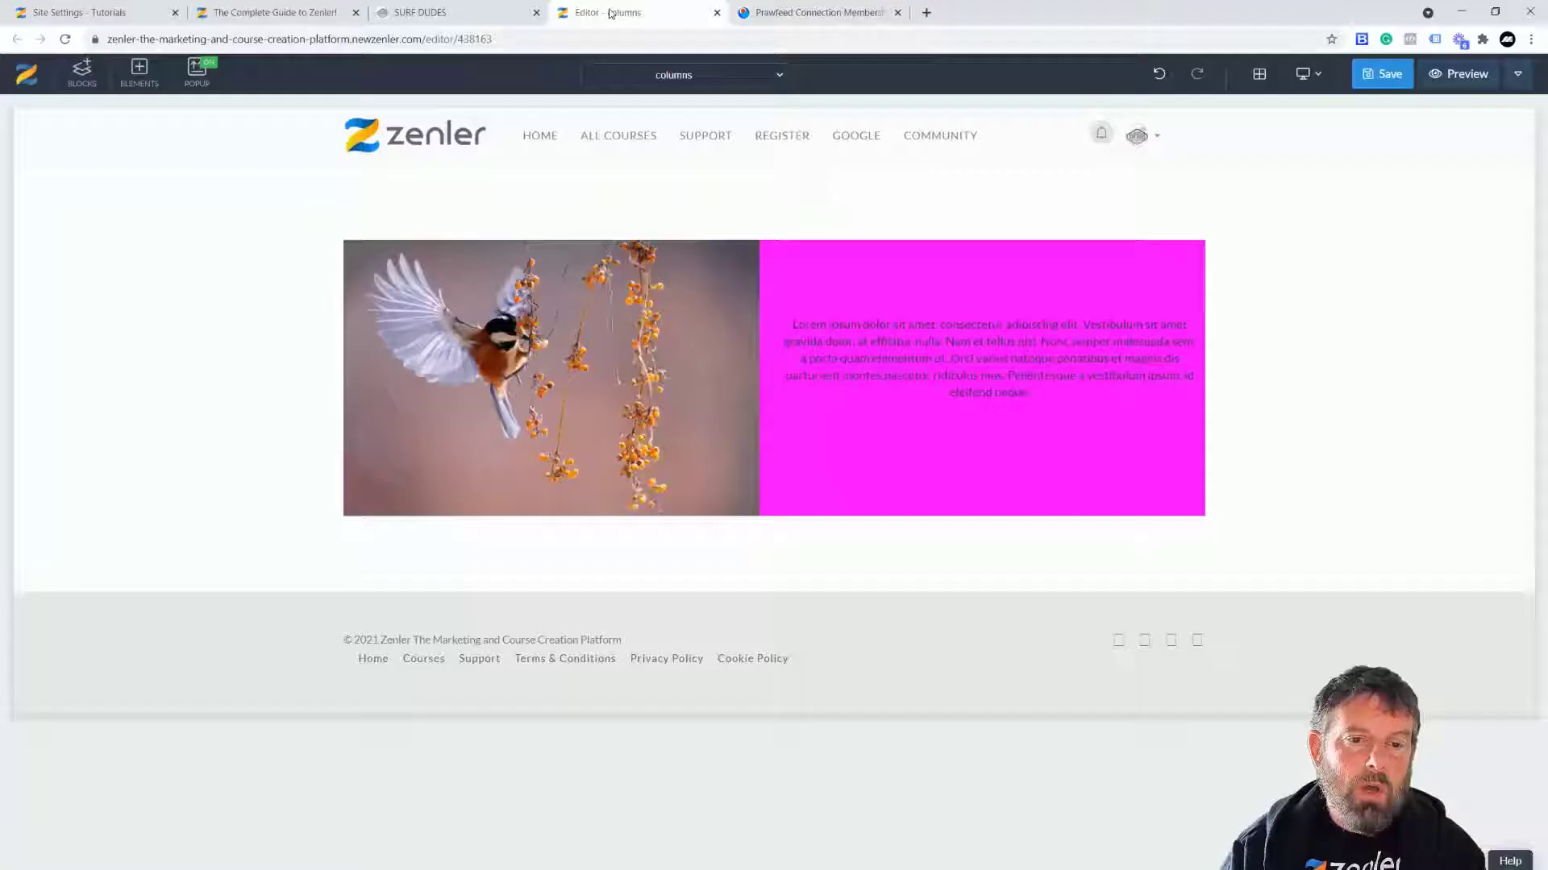
Step: Go to the page editor for the columns page and insert an empty block above the bird image section
left_click(609, 12)
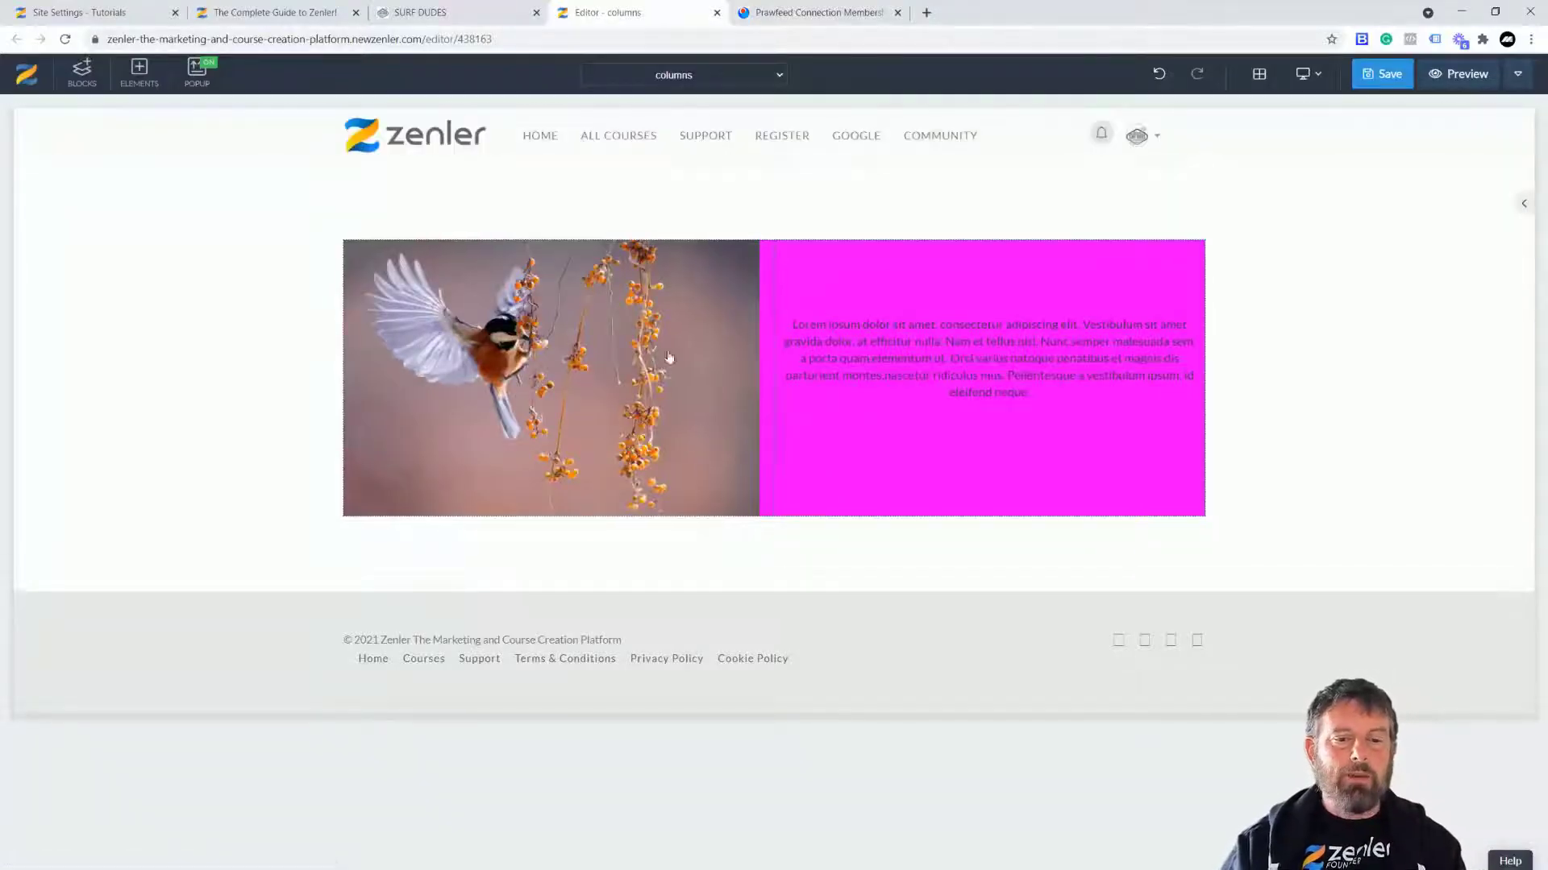
left_click(79, 76)
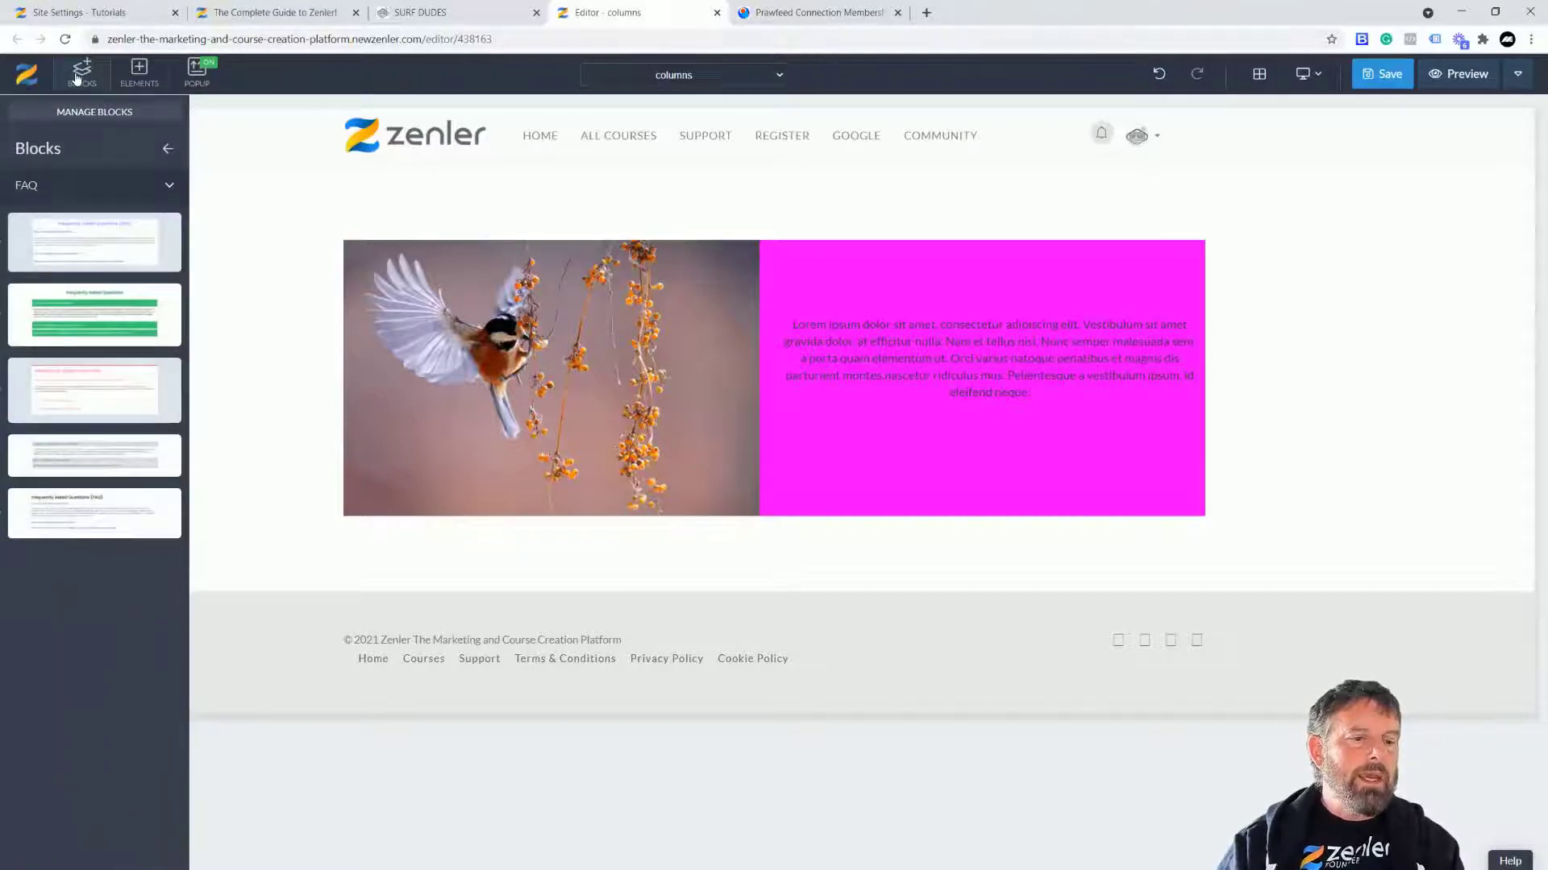
left_click(157, 186)
left_click(125, 221)
left_click_drag(73, 274, 135, 215)
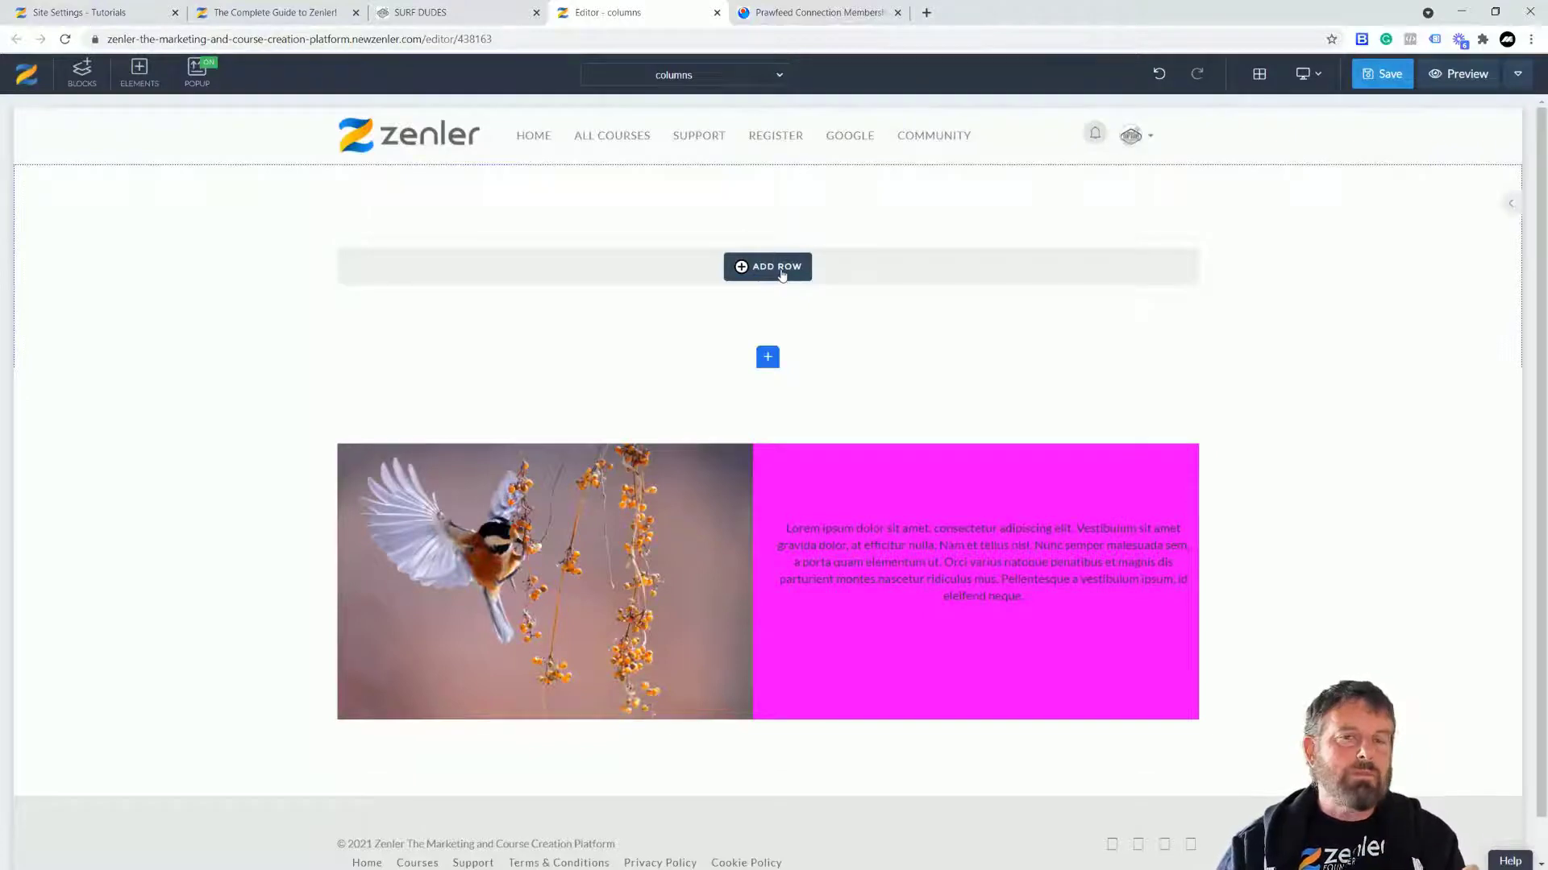
Step: Add a row of three 33% columns to the empty block and place a Heading 1 element in the first column
left_click(781, 272)
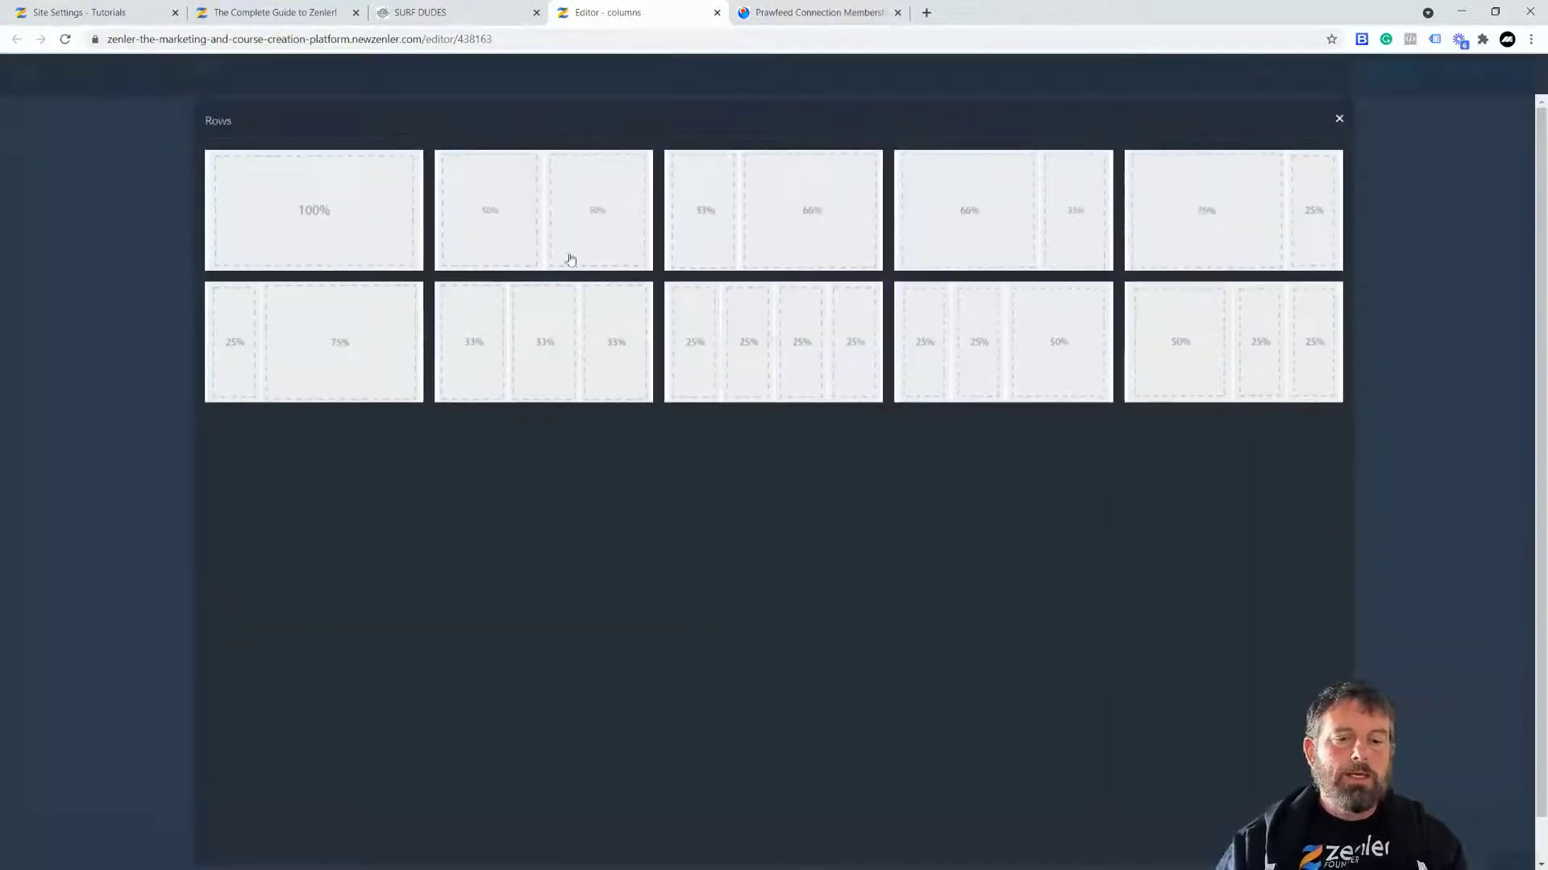
left_click(543, 350)
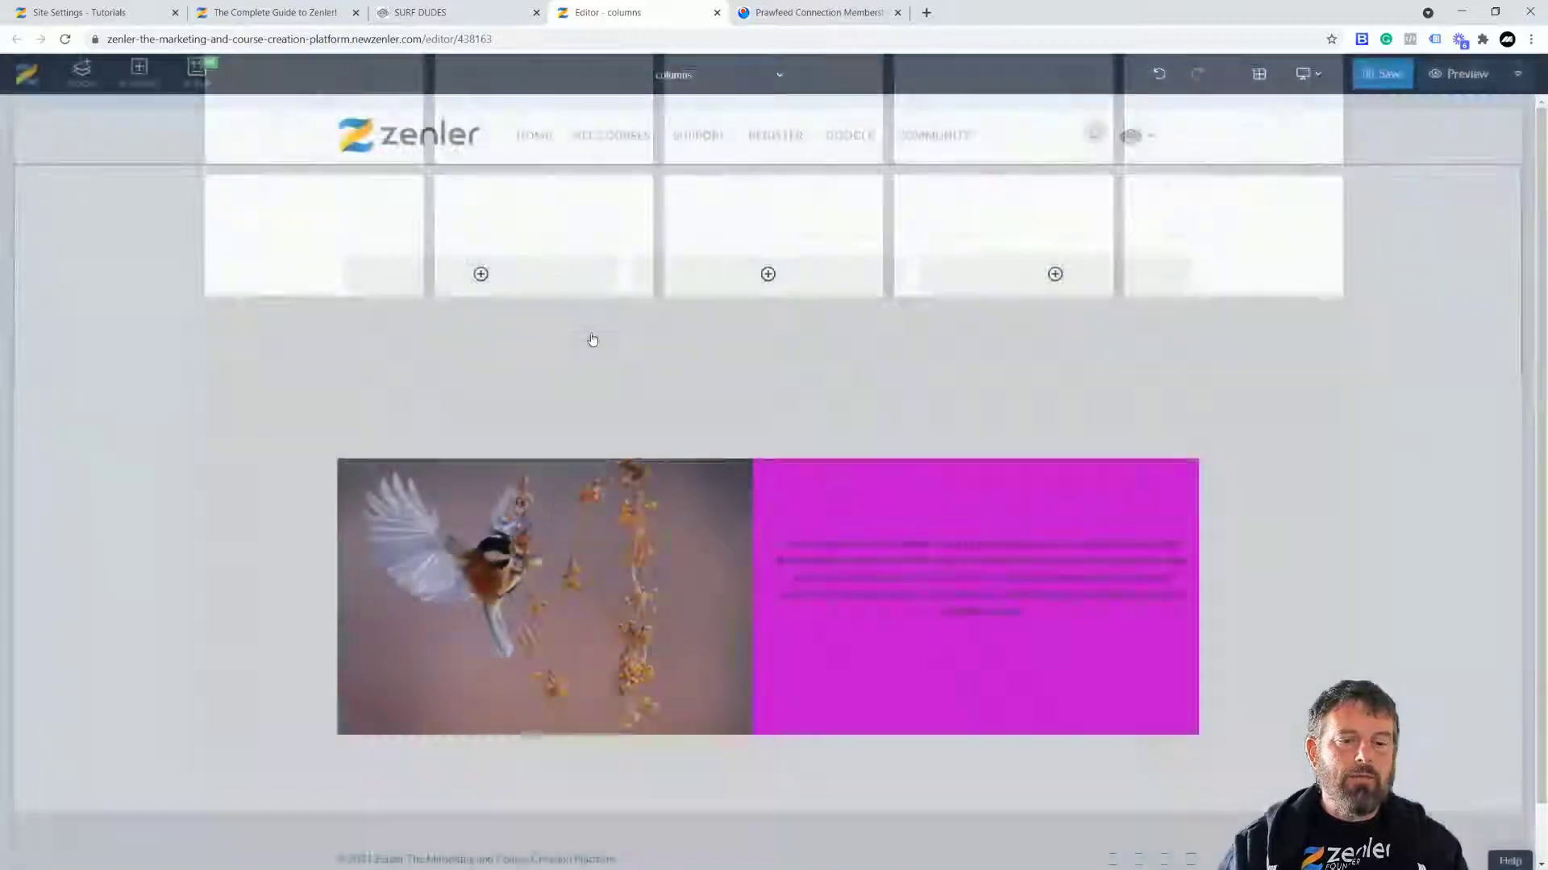
mouse_move(491, 284)
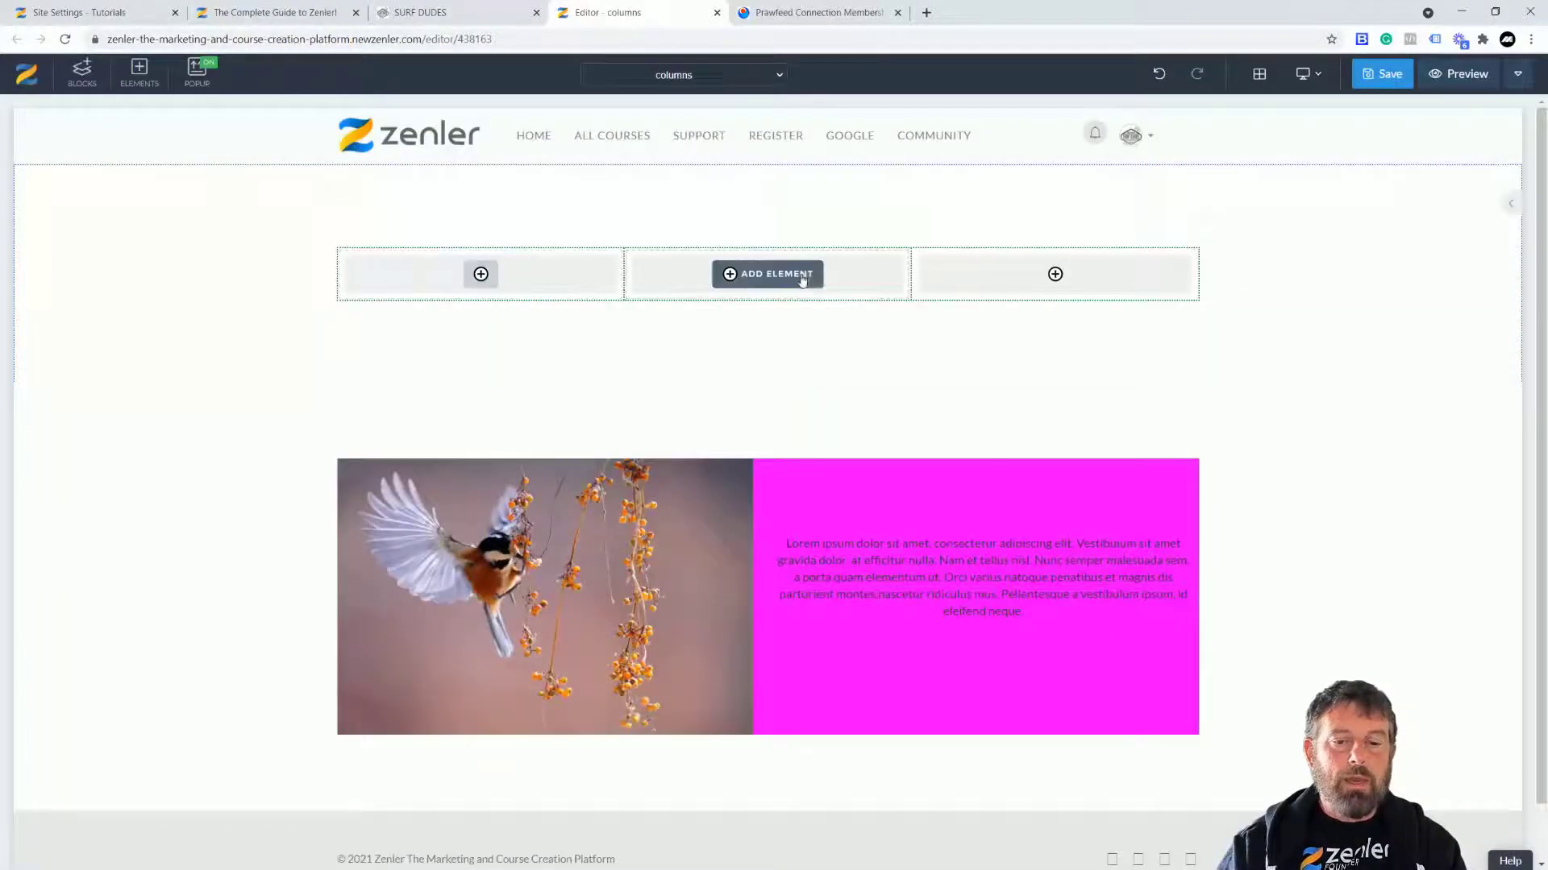
left_click(489, 274)
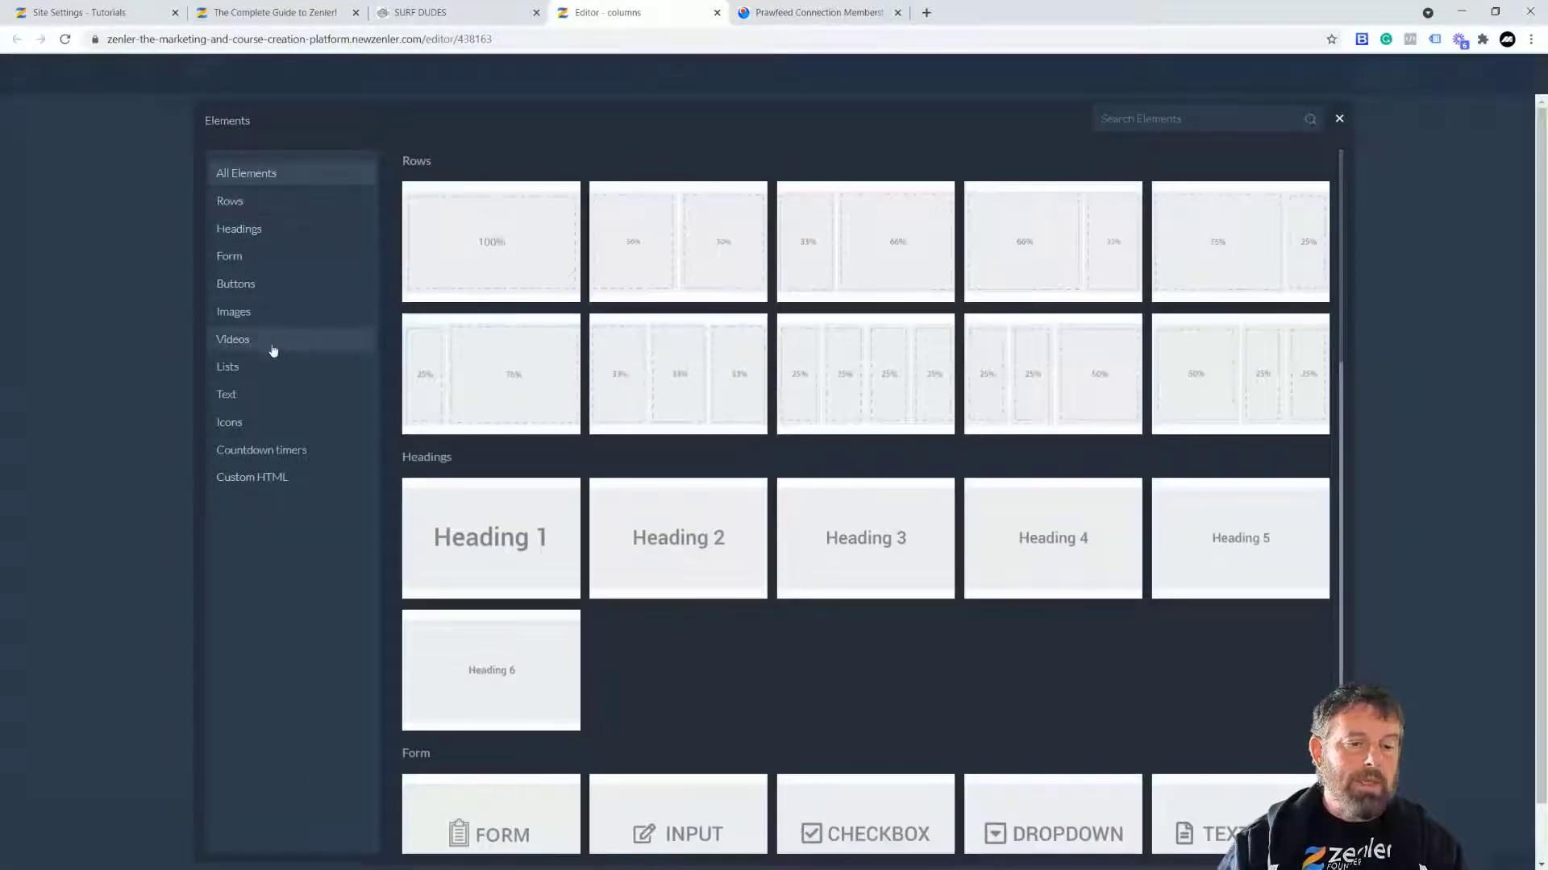
left_click(498, 523)
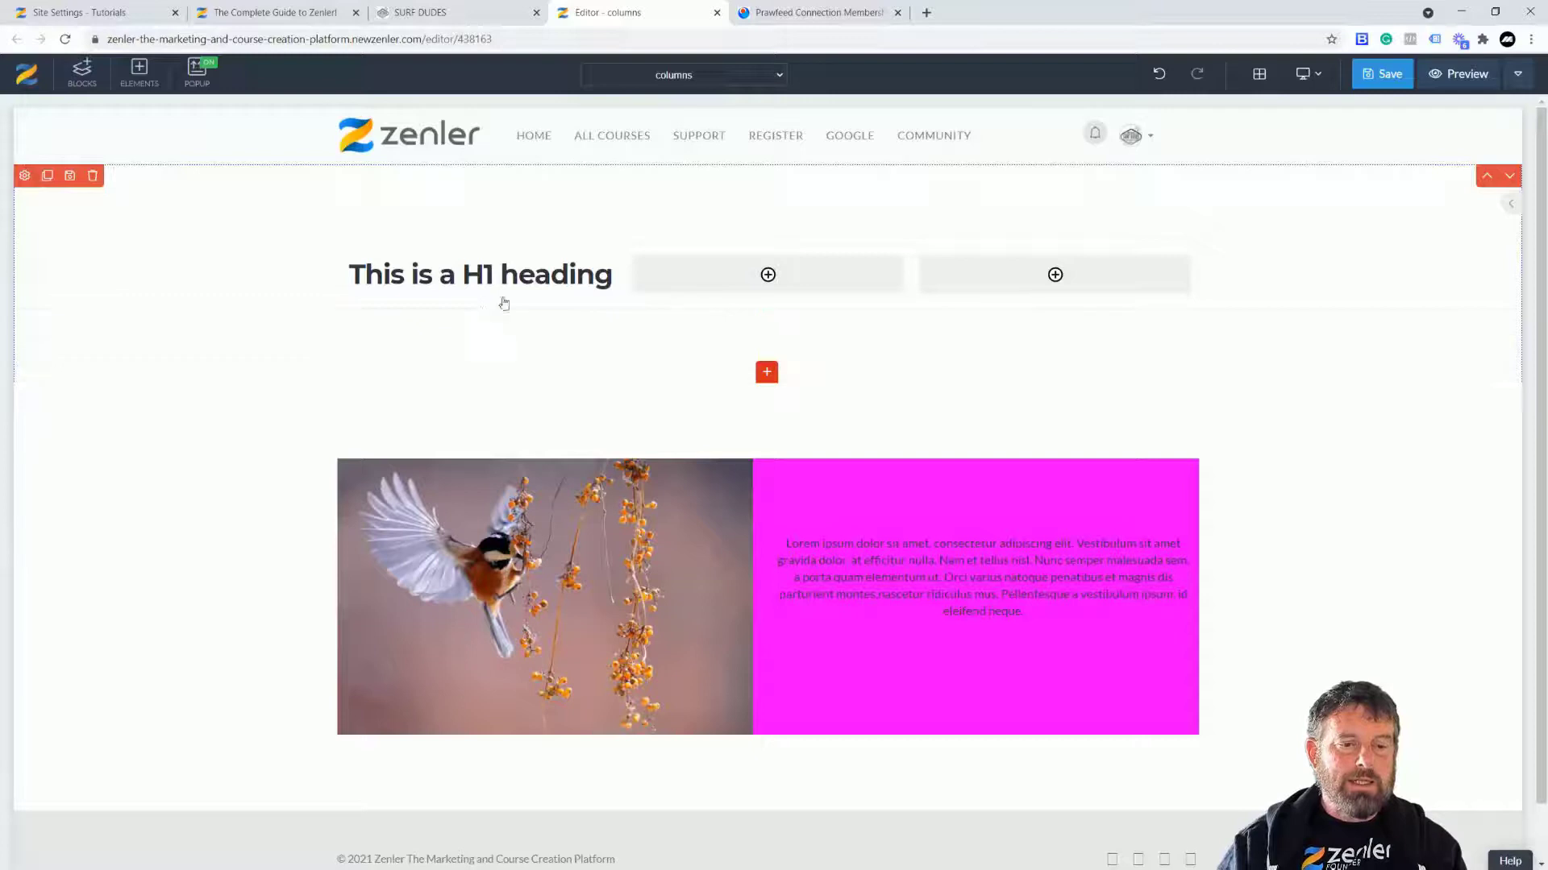
Step: Add a regular paragraph text element directly below the H1 heading in the first column
left_click(406, 288)
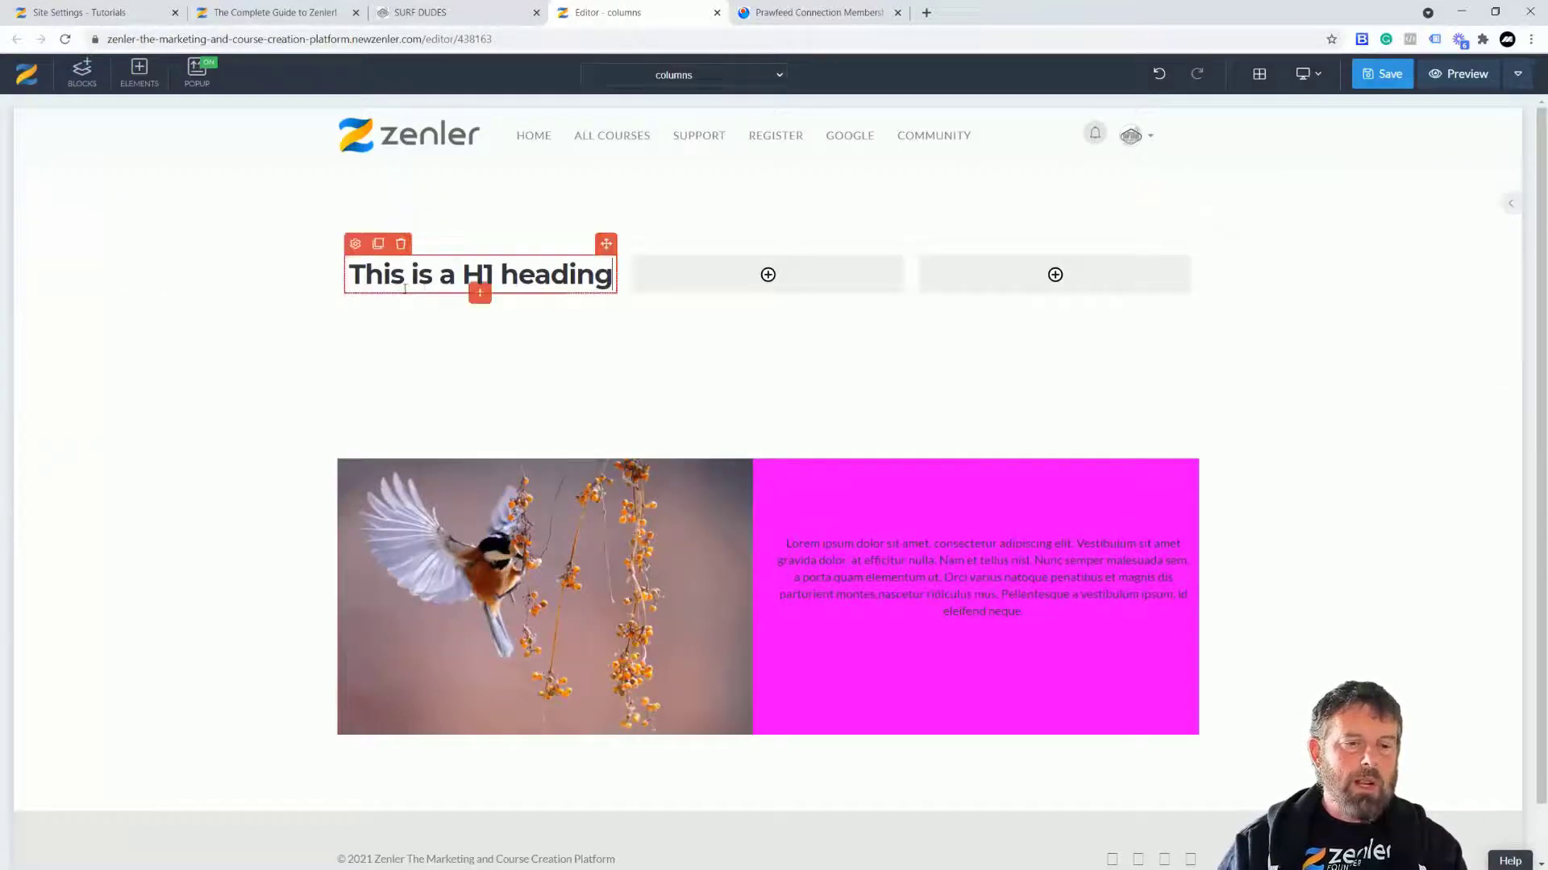
left_click(482, 296)
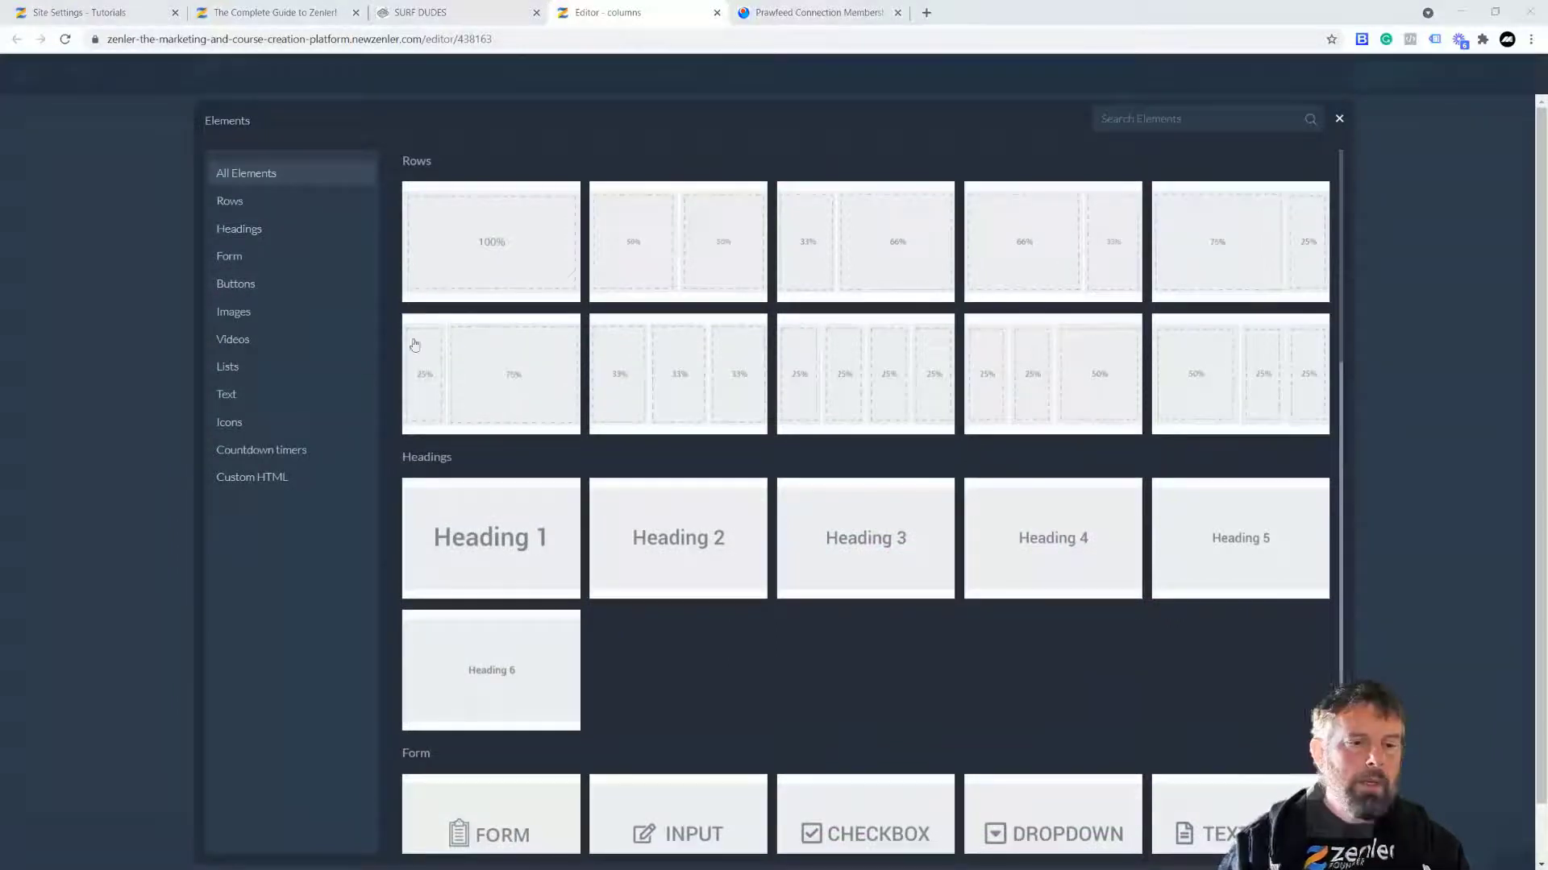
left_click(262, 396)
left_click(483, 257)
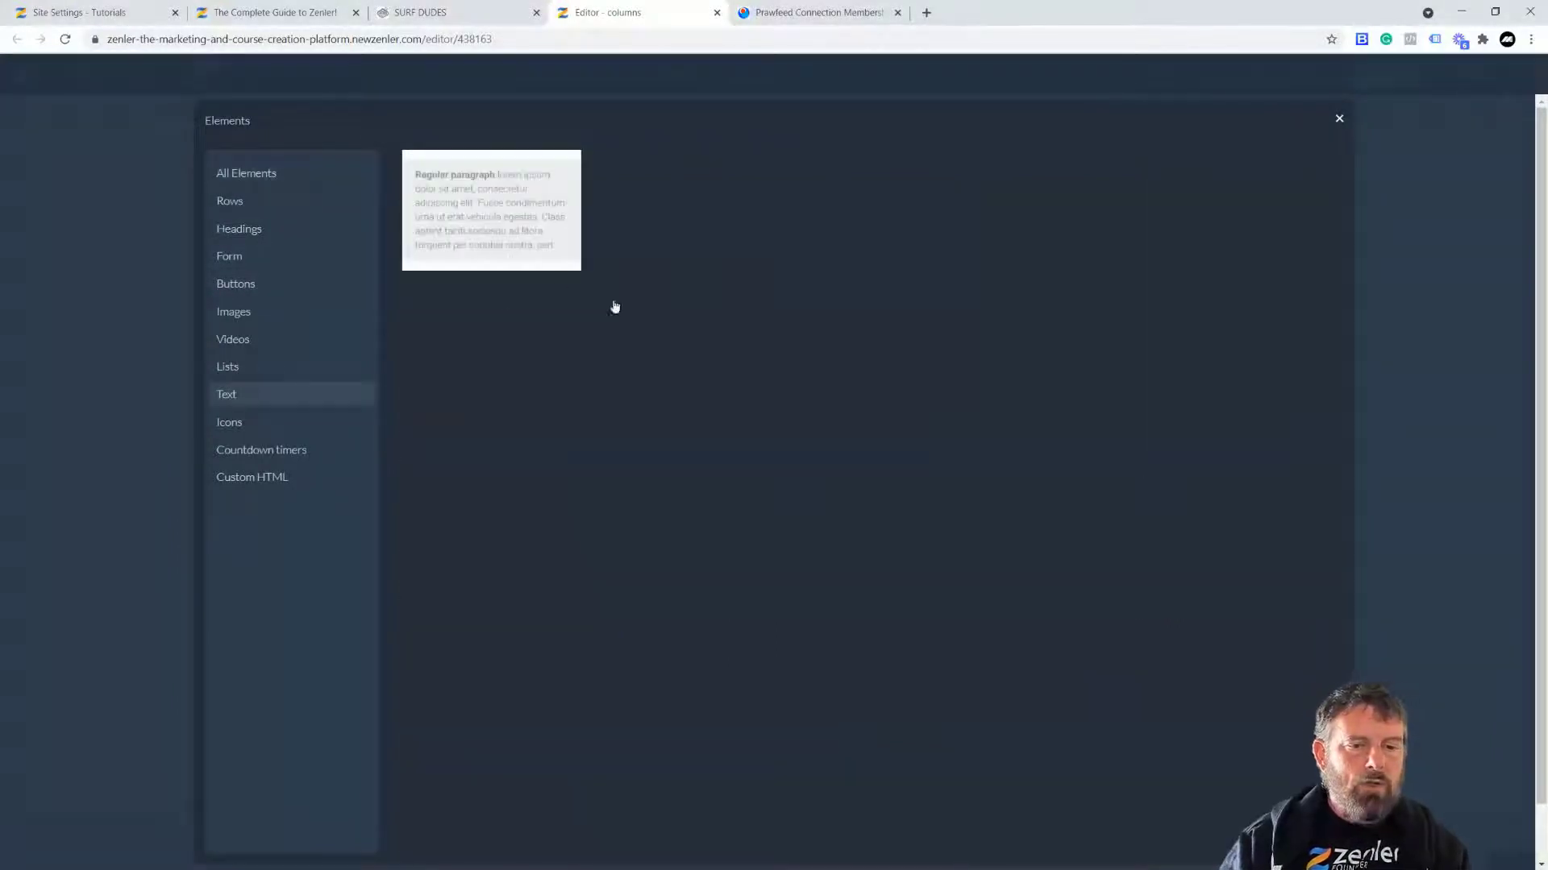
Step: Add a Submit button element to the middle column of the new row
left_click(775, 347)
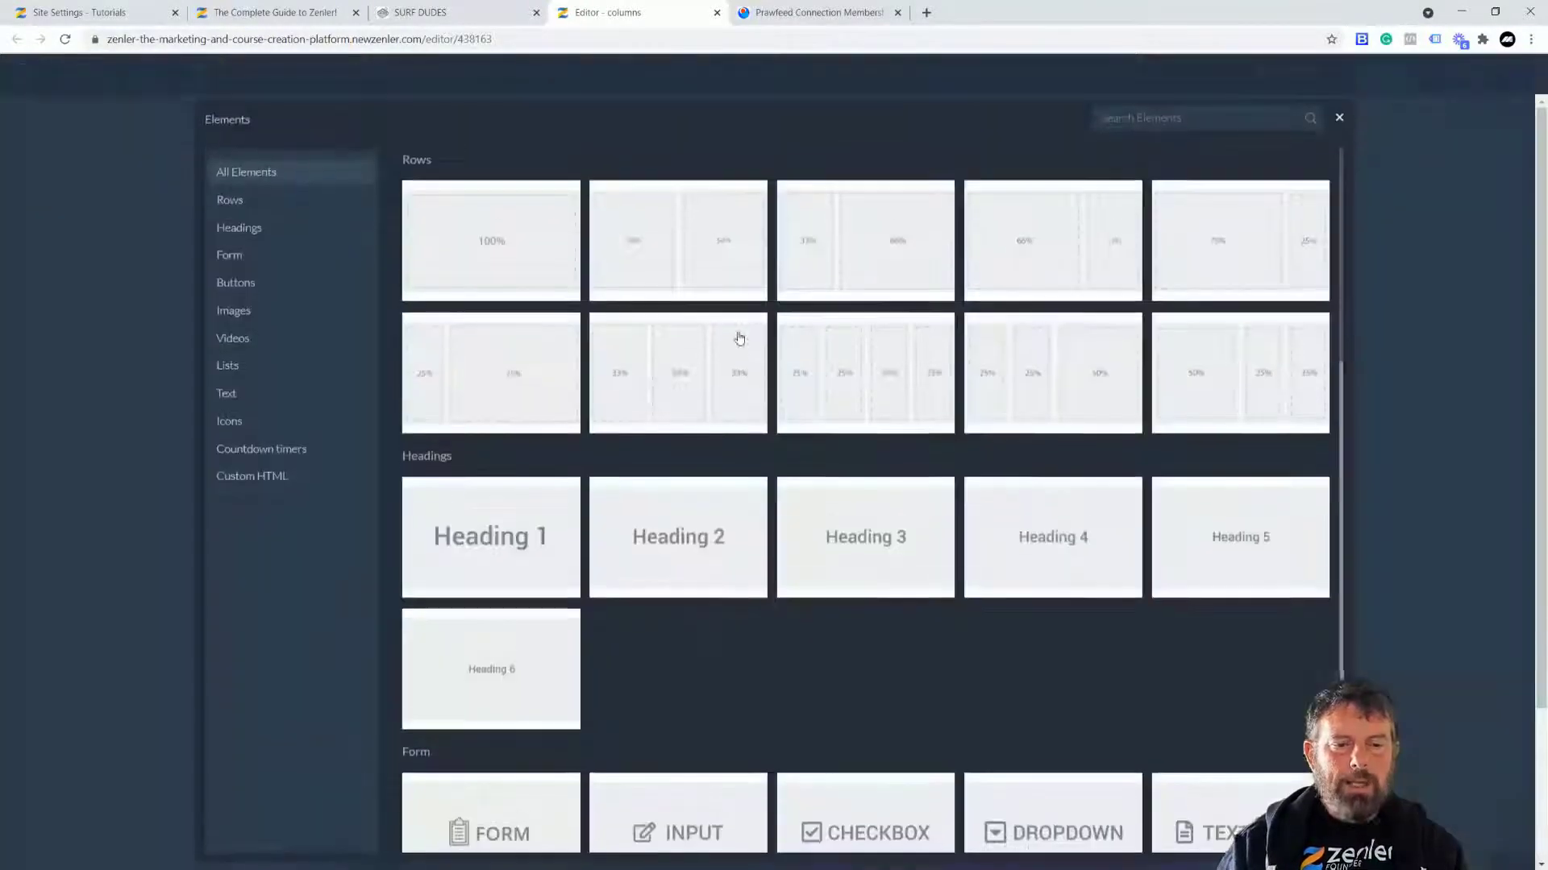
left_click(237, 285)
left_click(487, 216)
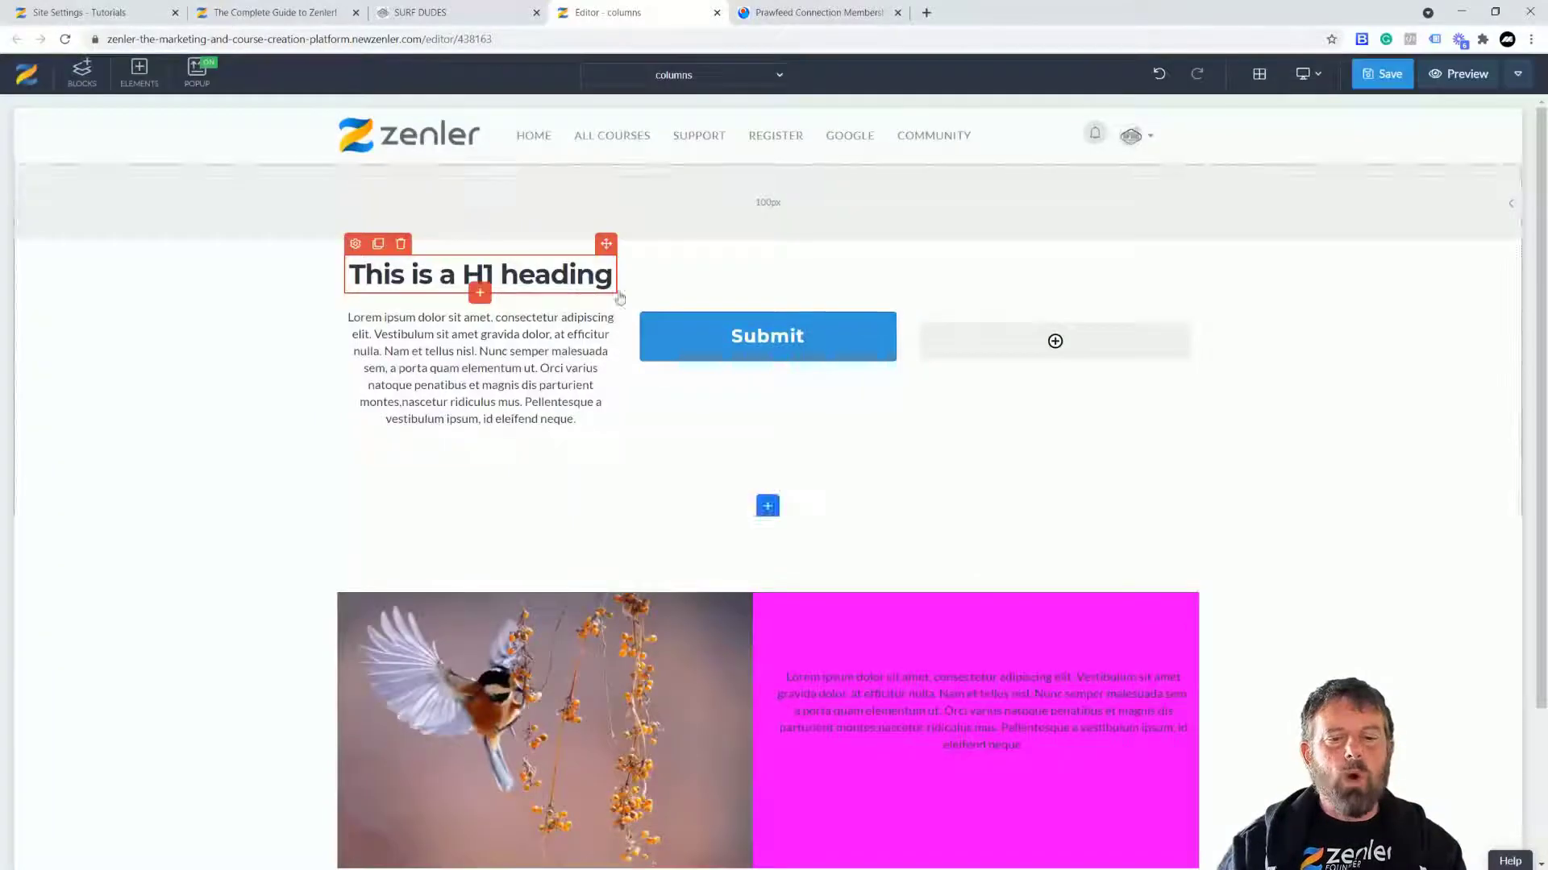
Step: Add the solid apple icon (apple-alt) to the third column of the new row
left_click(1049, 342)
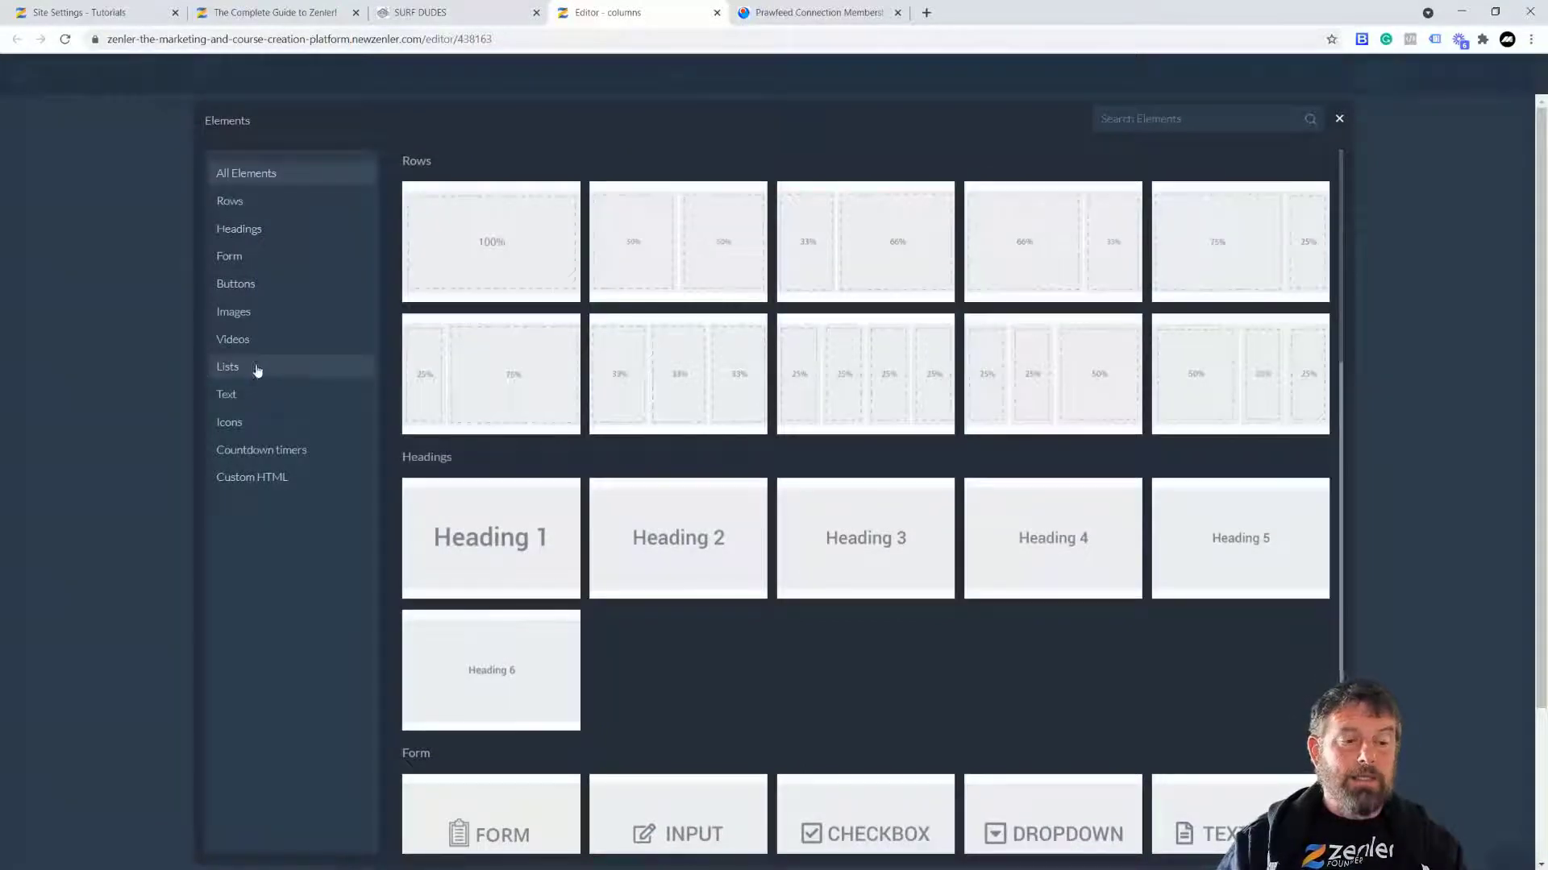
left_click(236, 425)
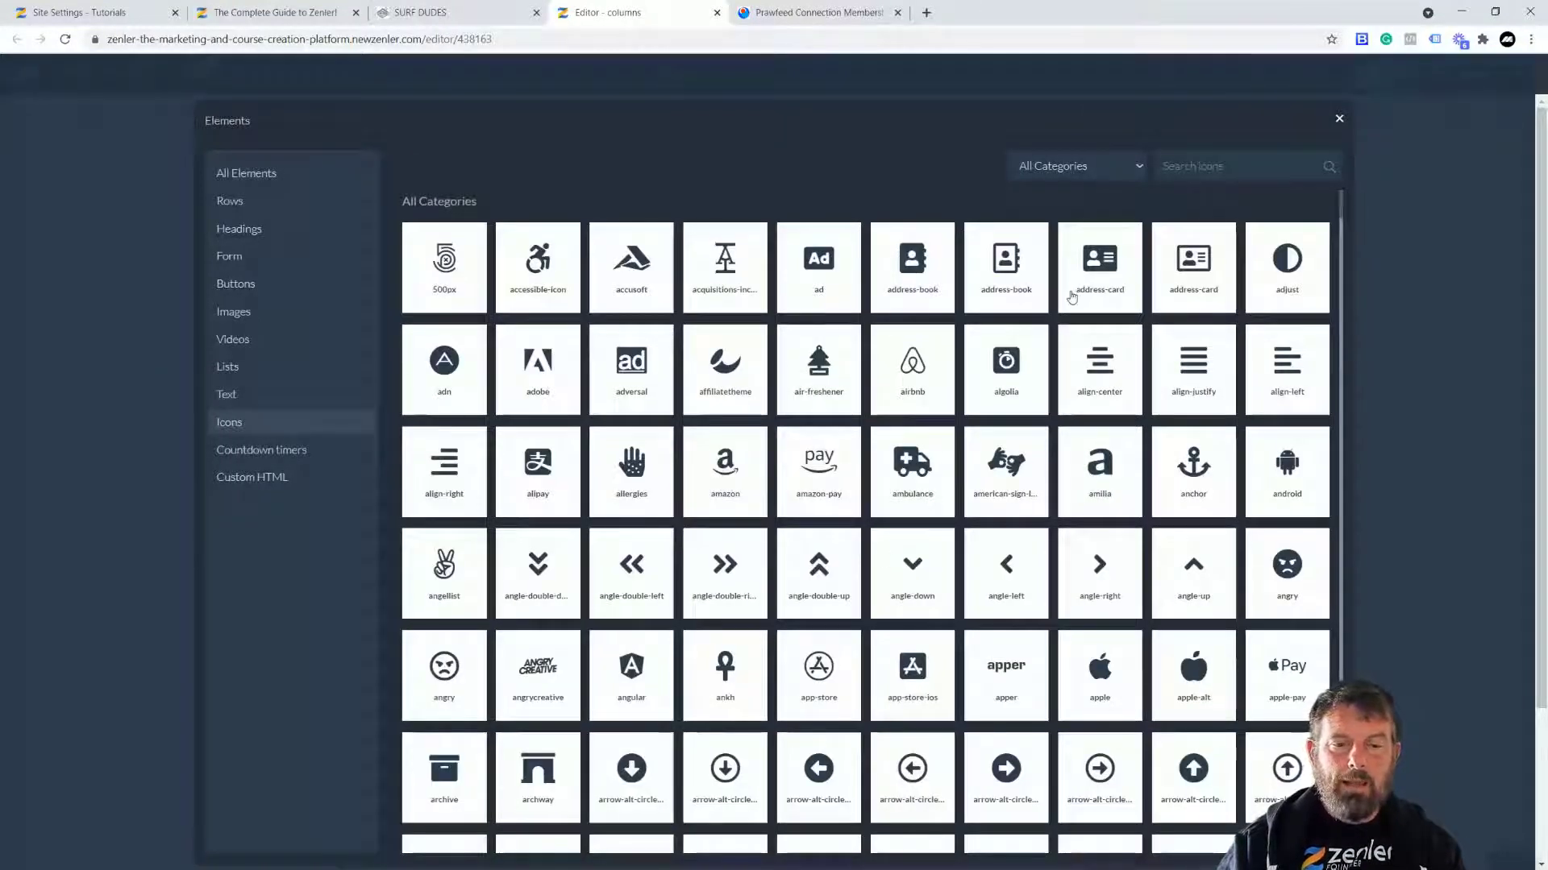
left_click(1193, 676)
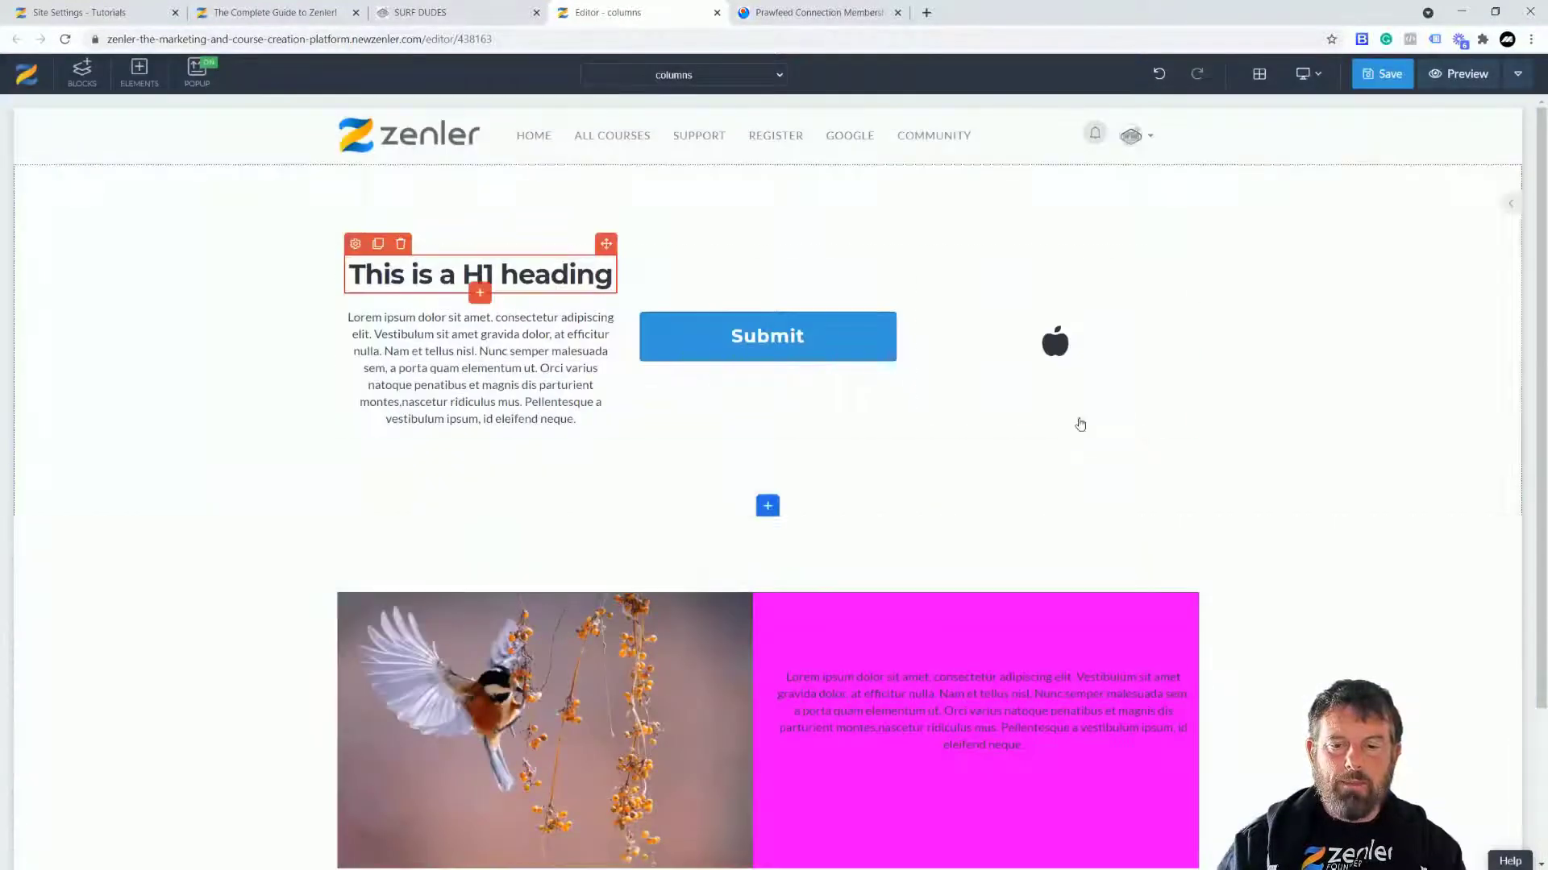
Step: Style the apple icon with a font size of 120 px and a bright red colour
left_click(1055, 342)
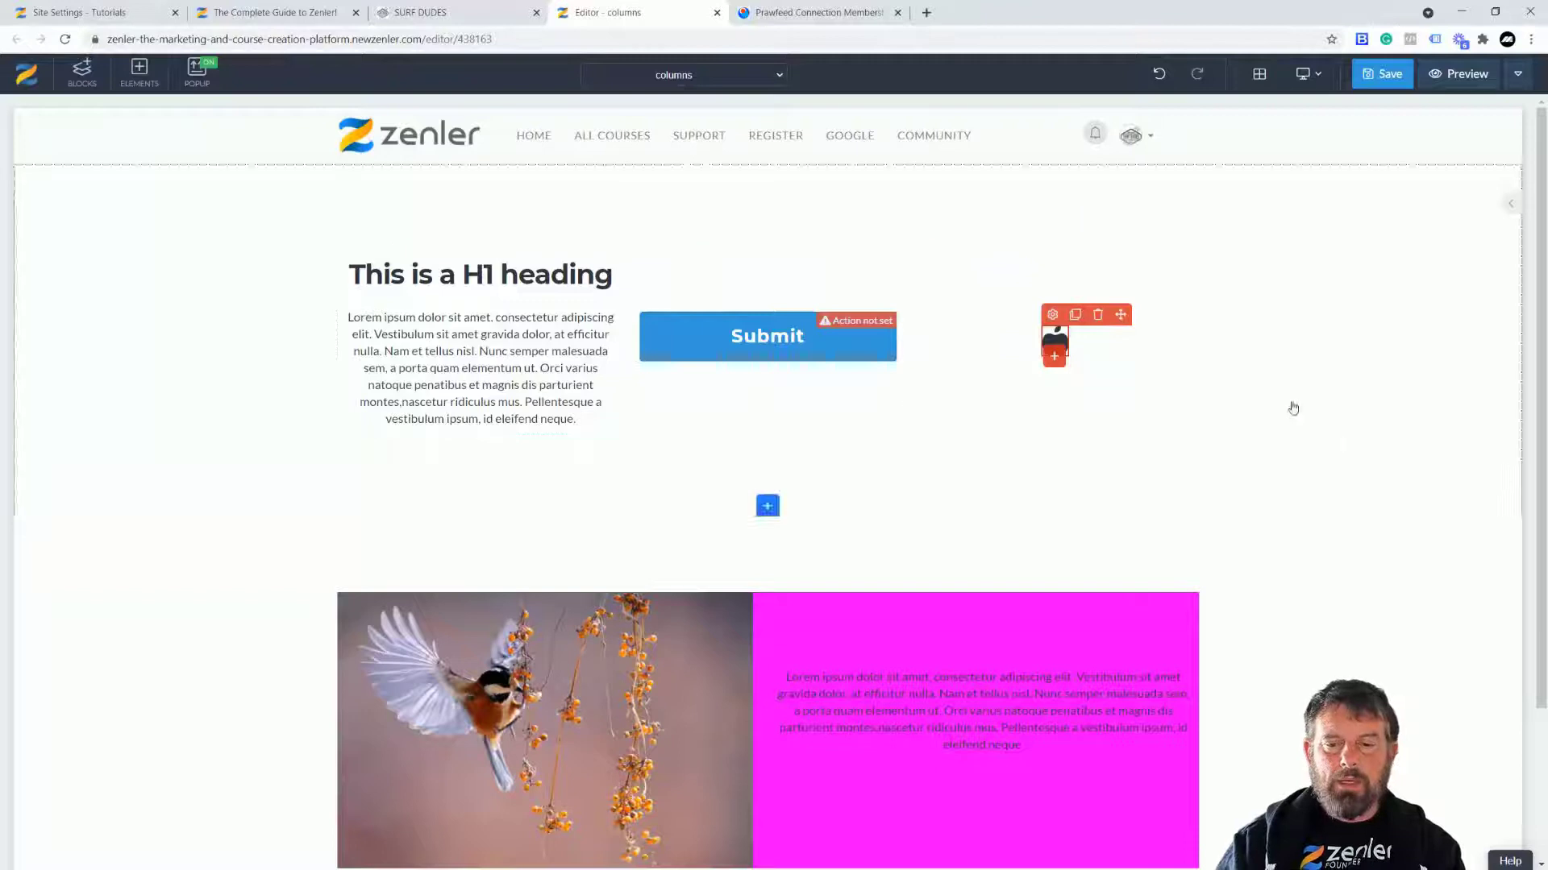
left_click(1052, 314)
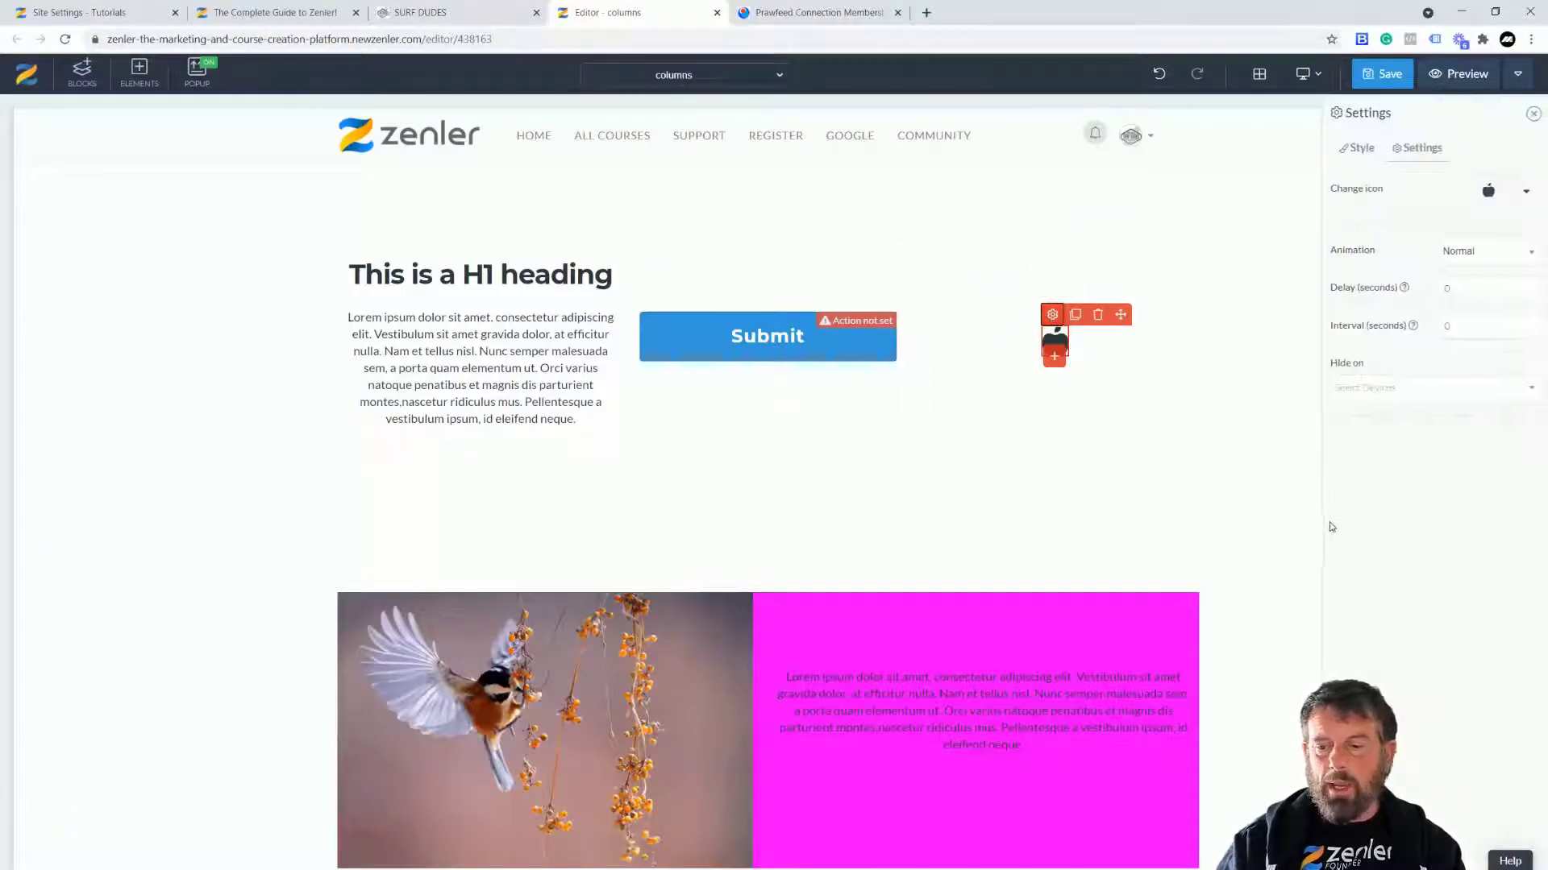
left_click(1356, 149)
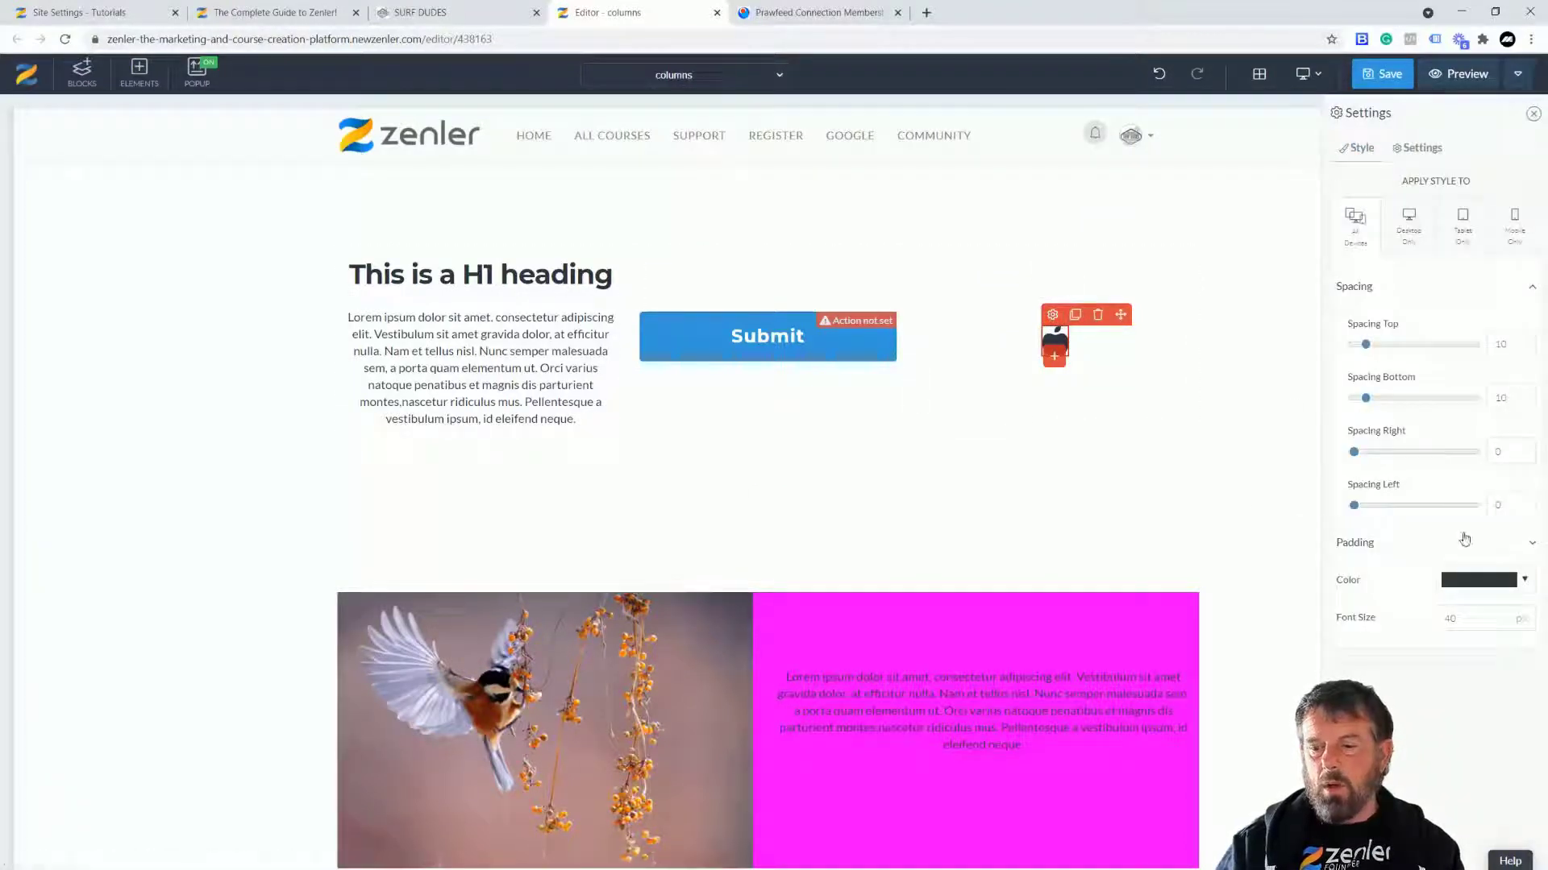
left_click_drag(1459, 617, 1442, 618)
type("120")
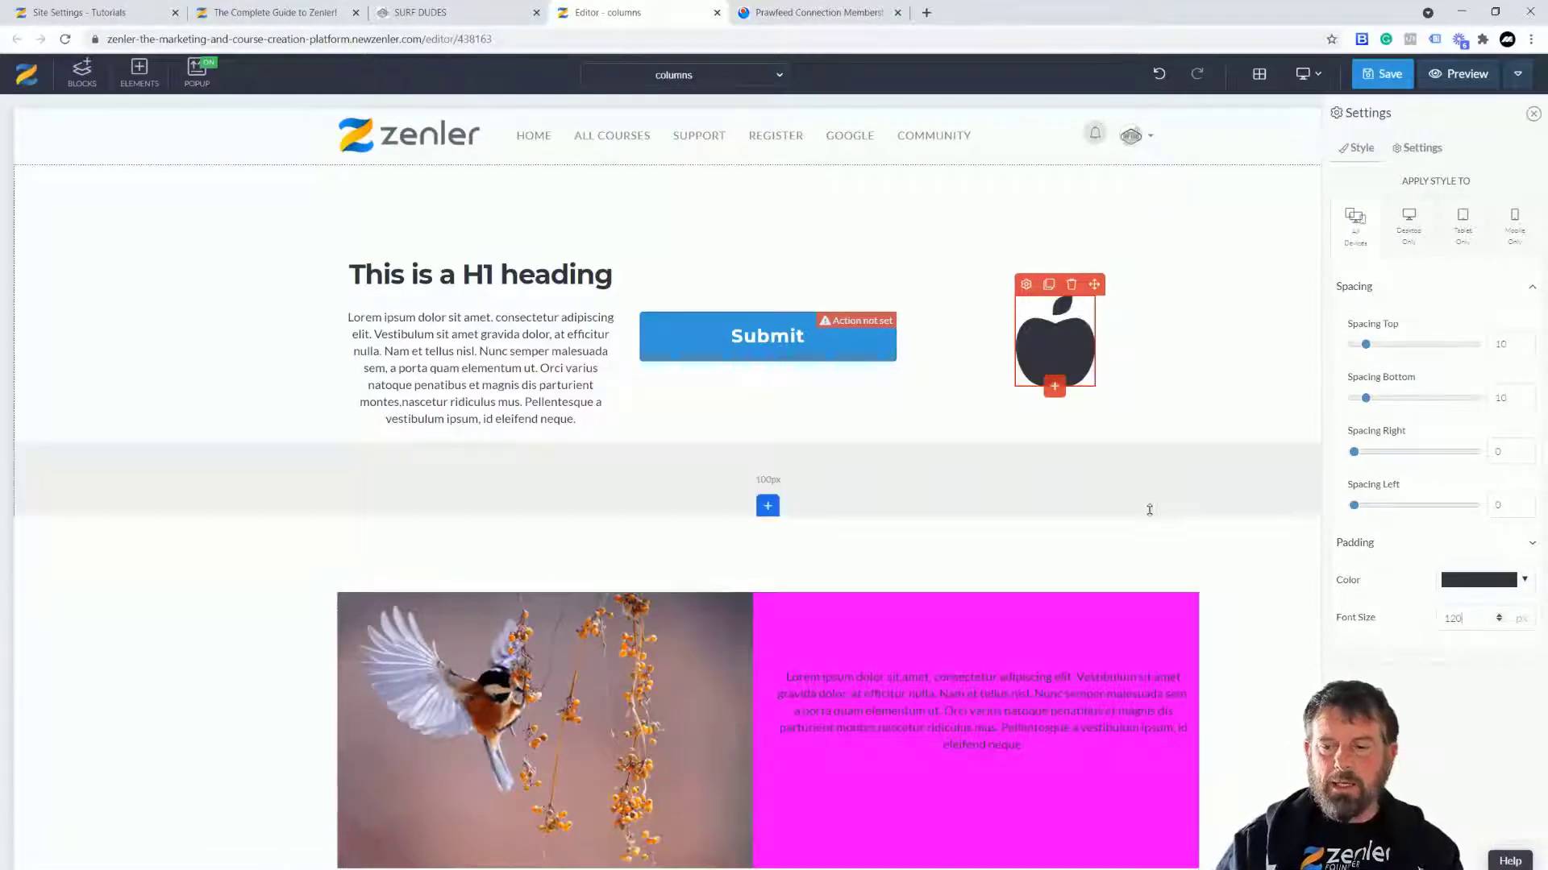
left_click(1524, 580)
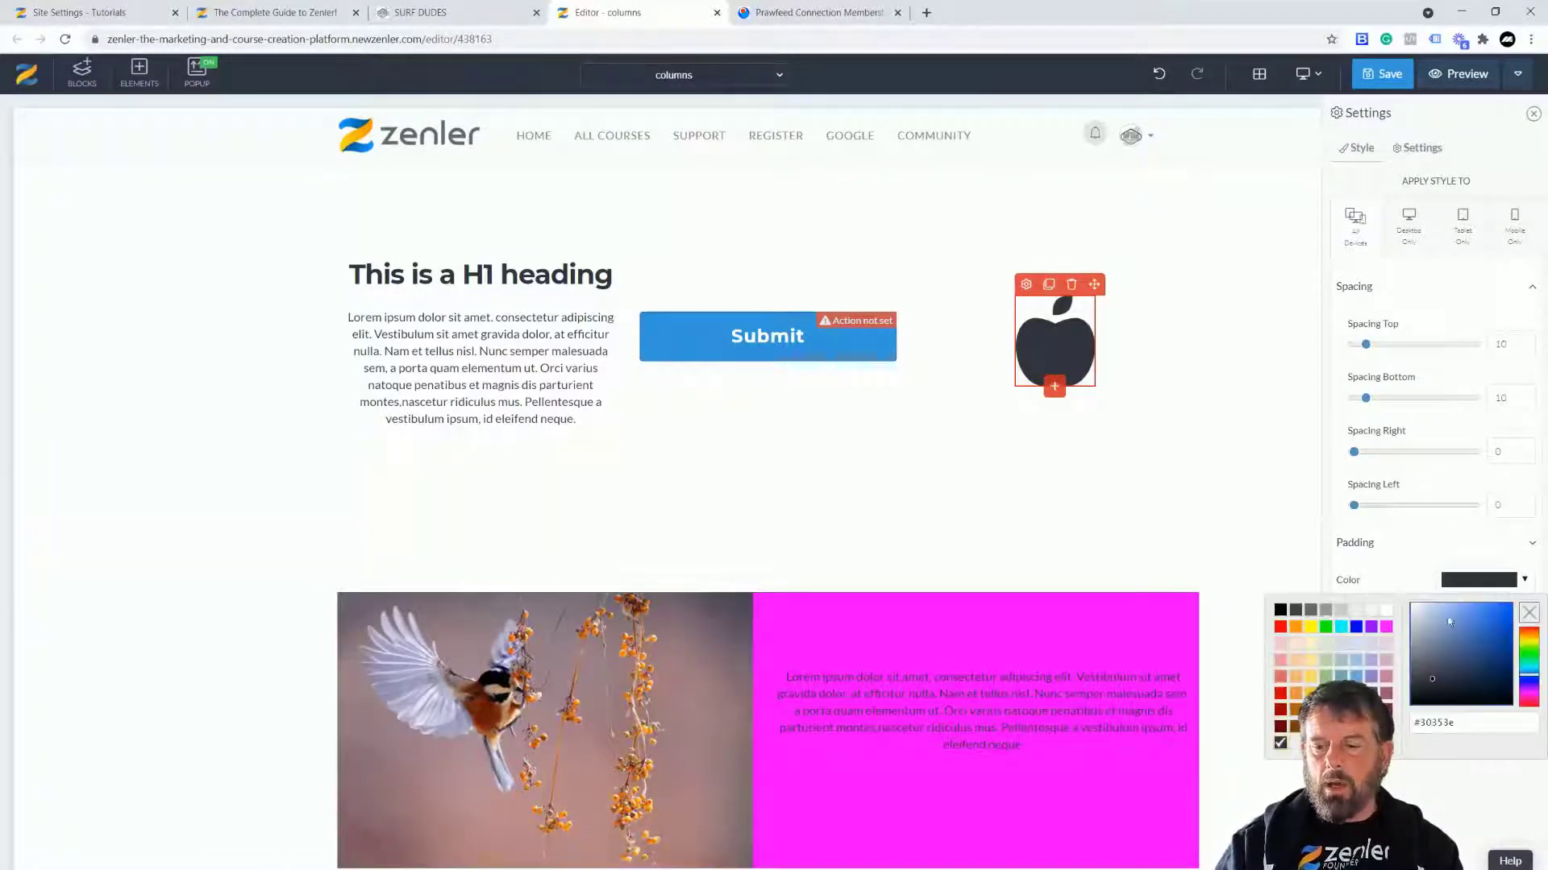
left_click(1282, 628)
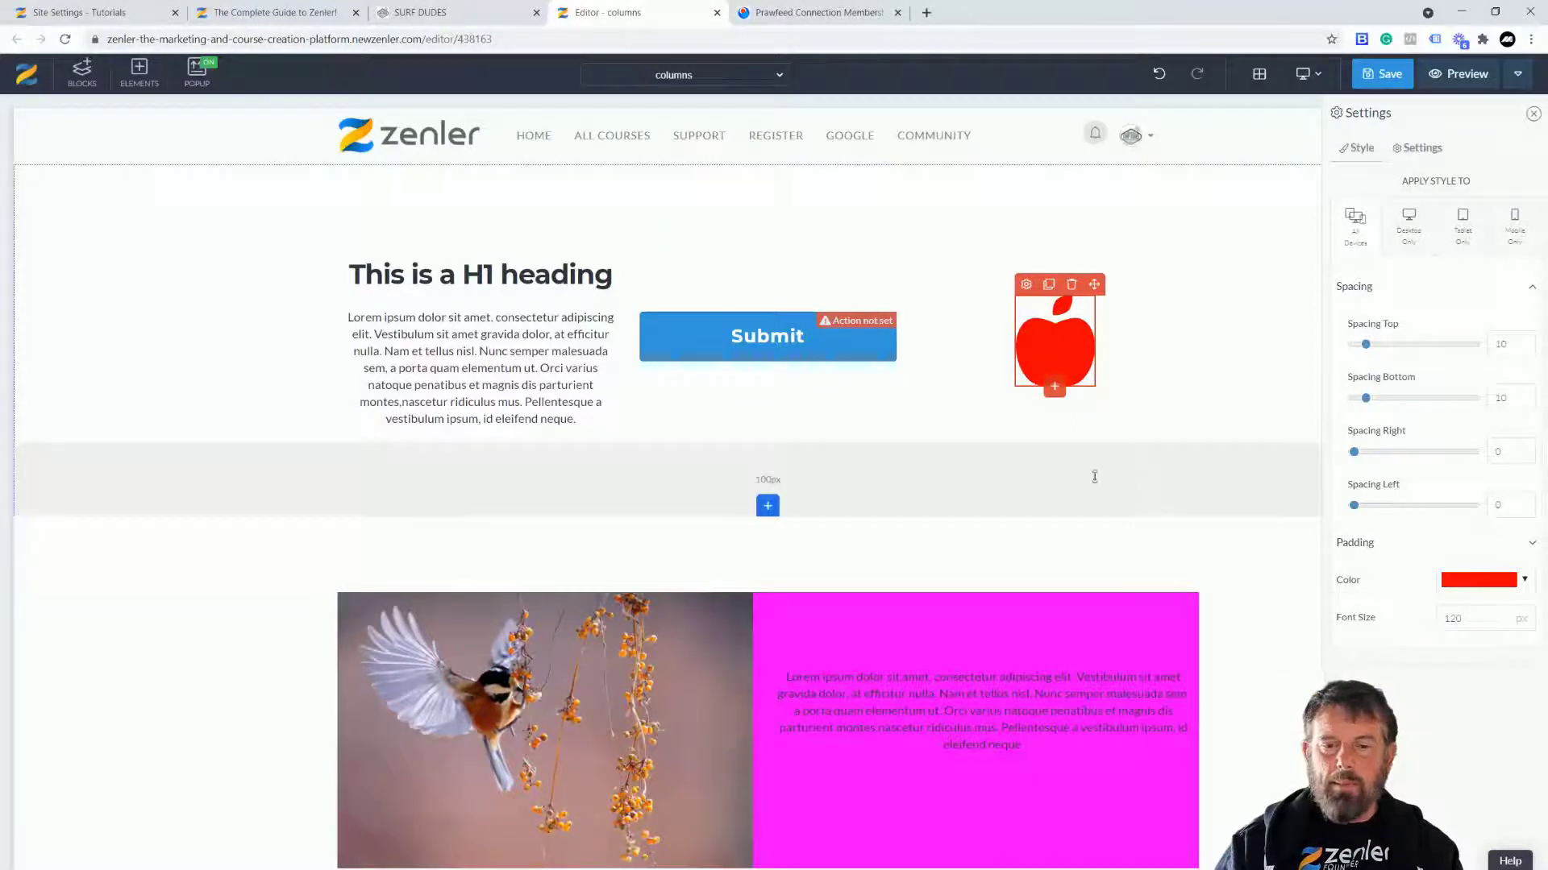
left_click(659, 352)
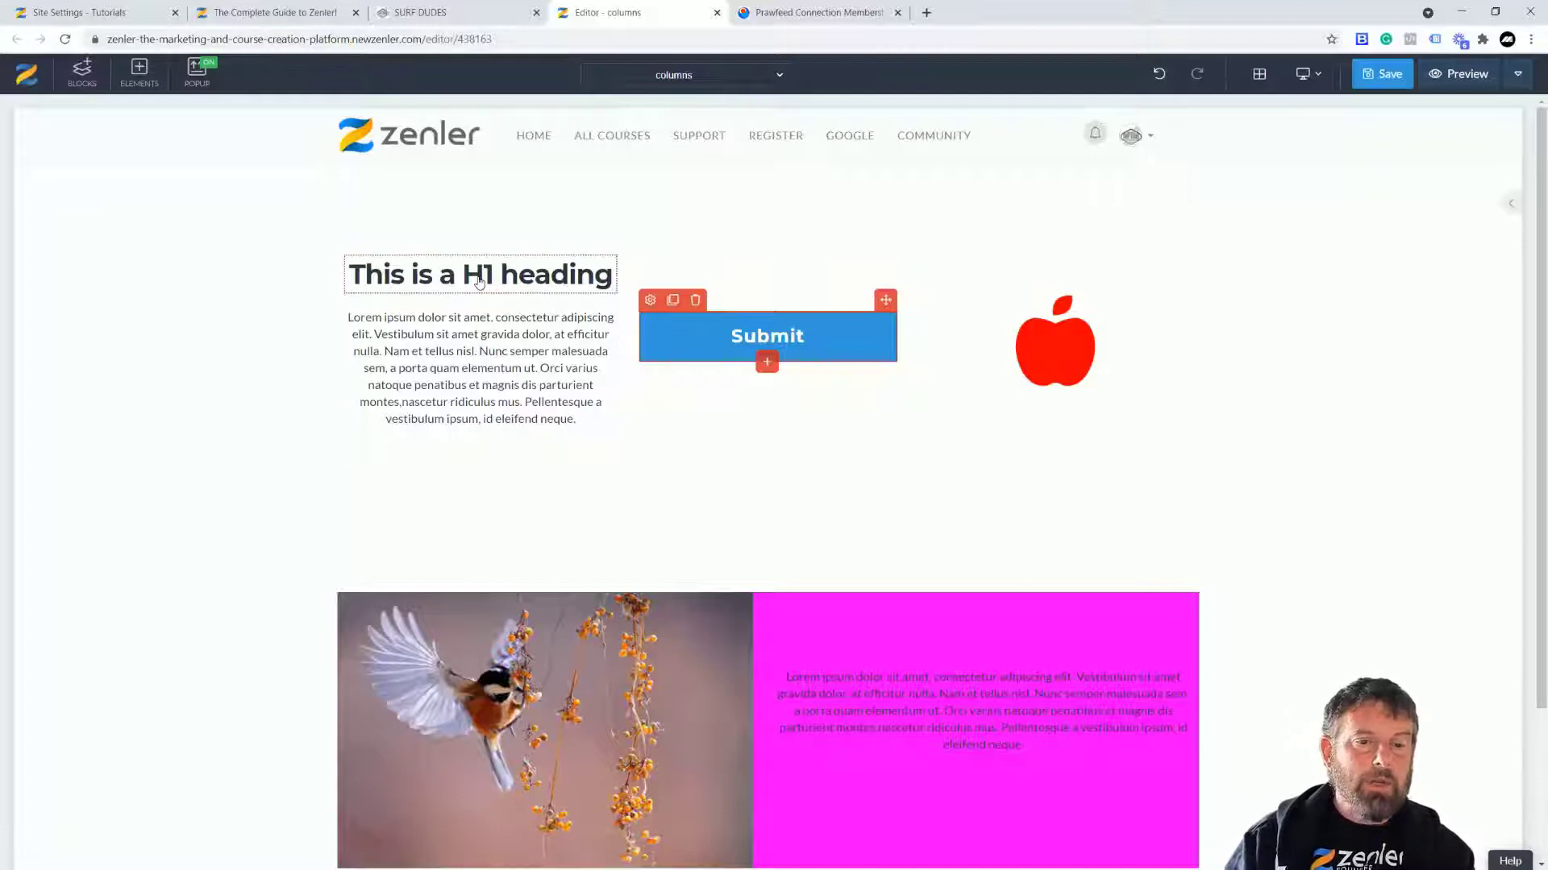
Step: Look over the example membership page and examine the animation choices in the editor for the H1 heading
left_click(810, 12)
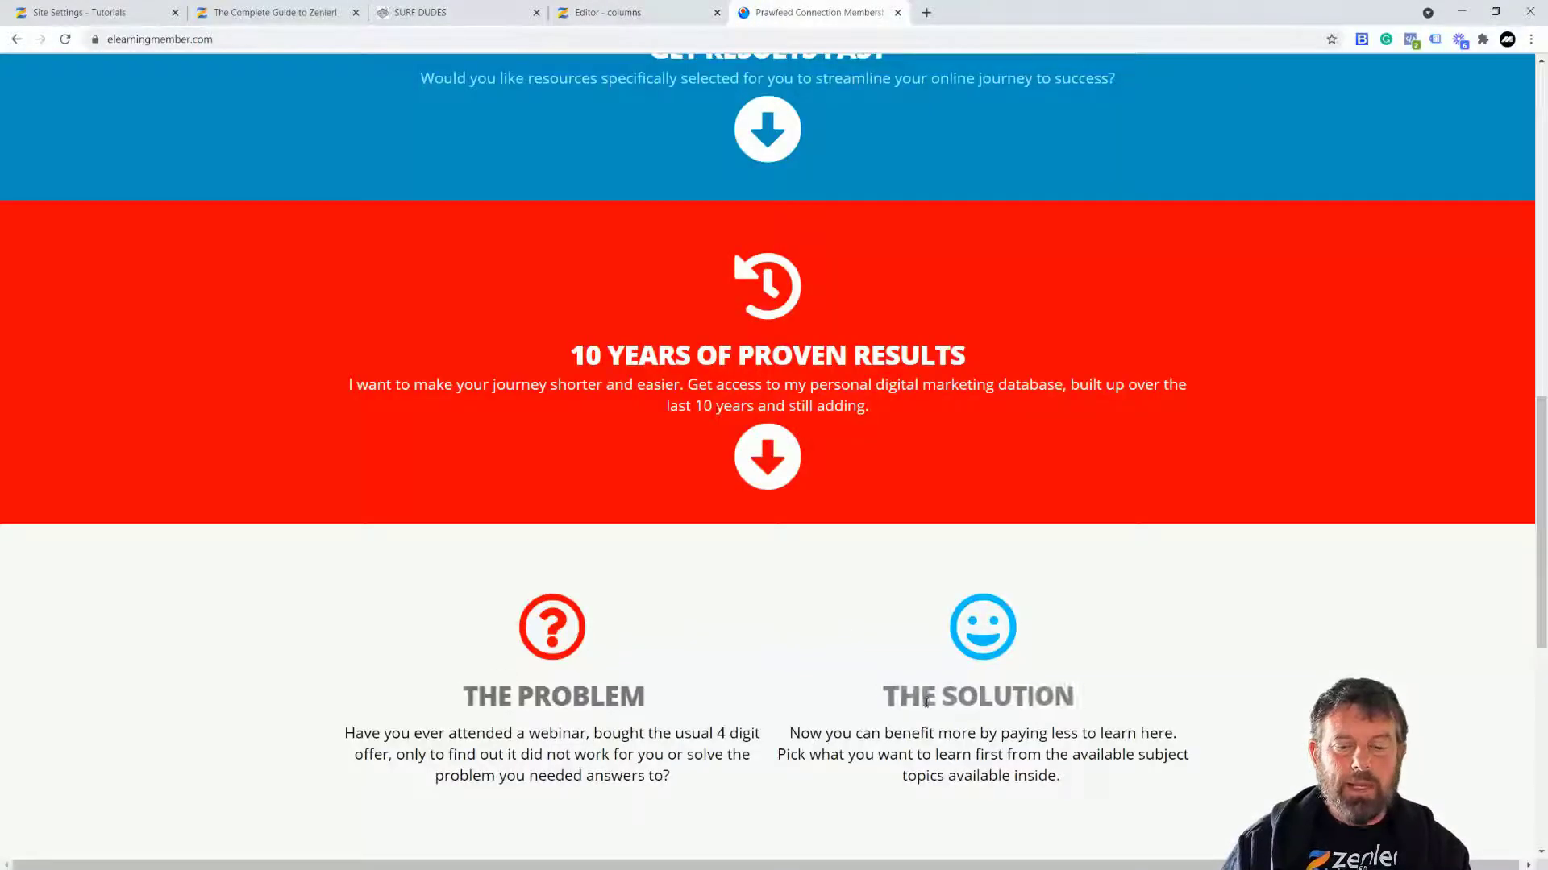
left_click(610, 17)
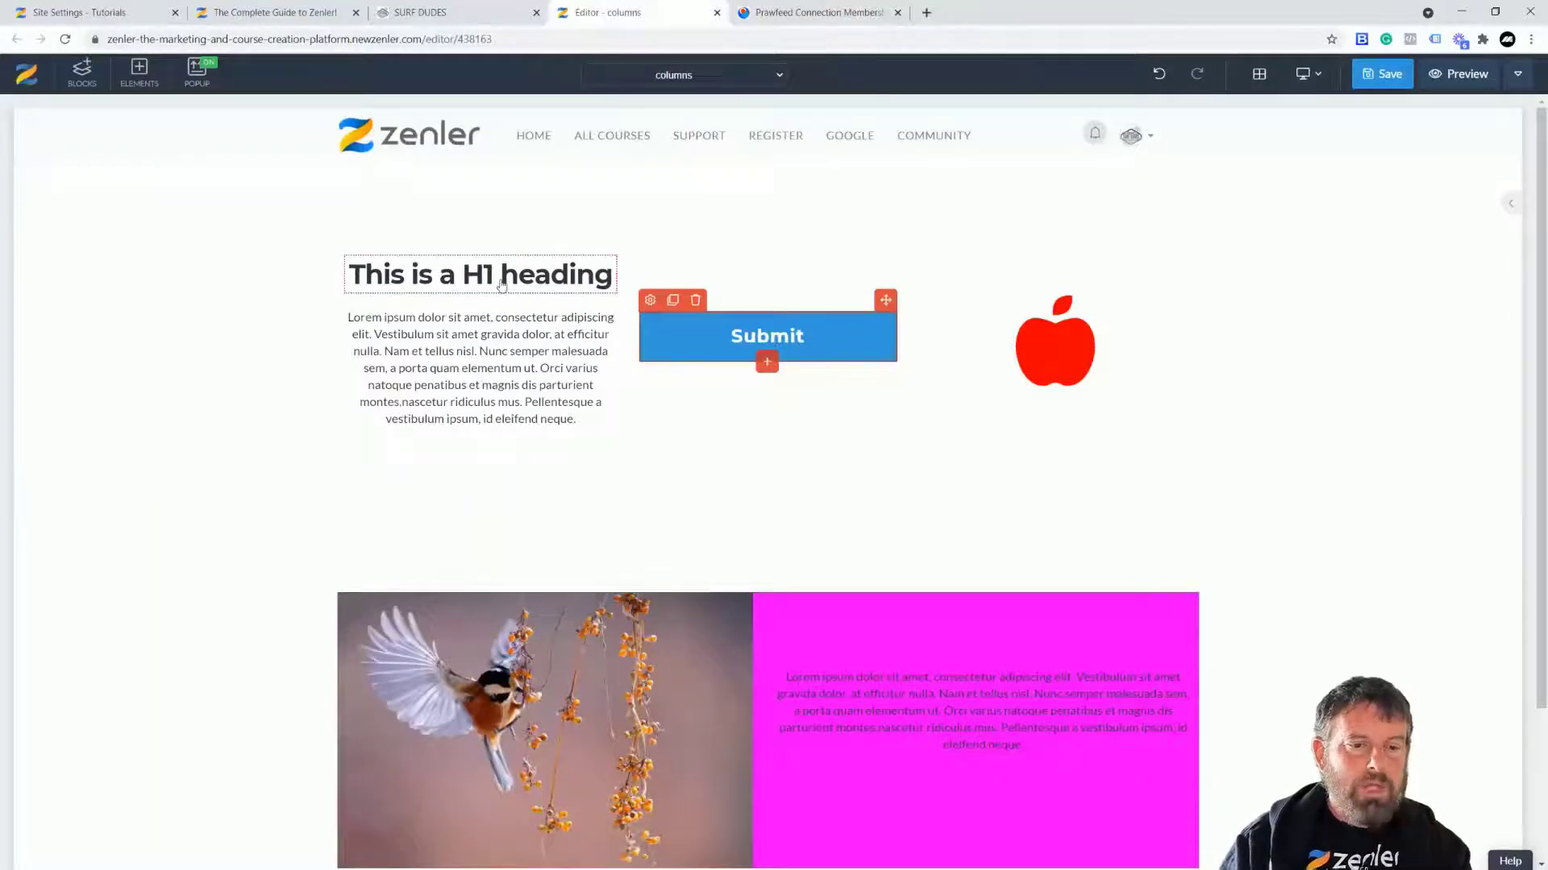
left_click(501, 278)
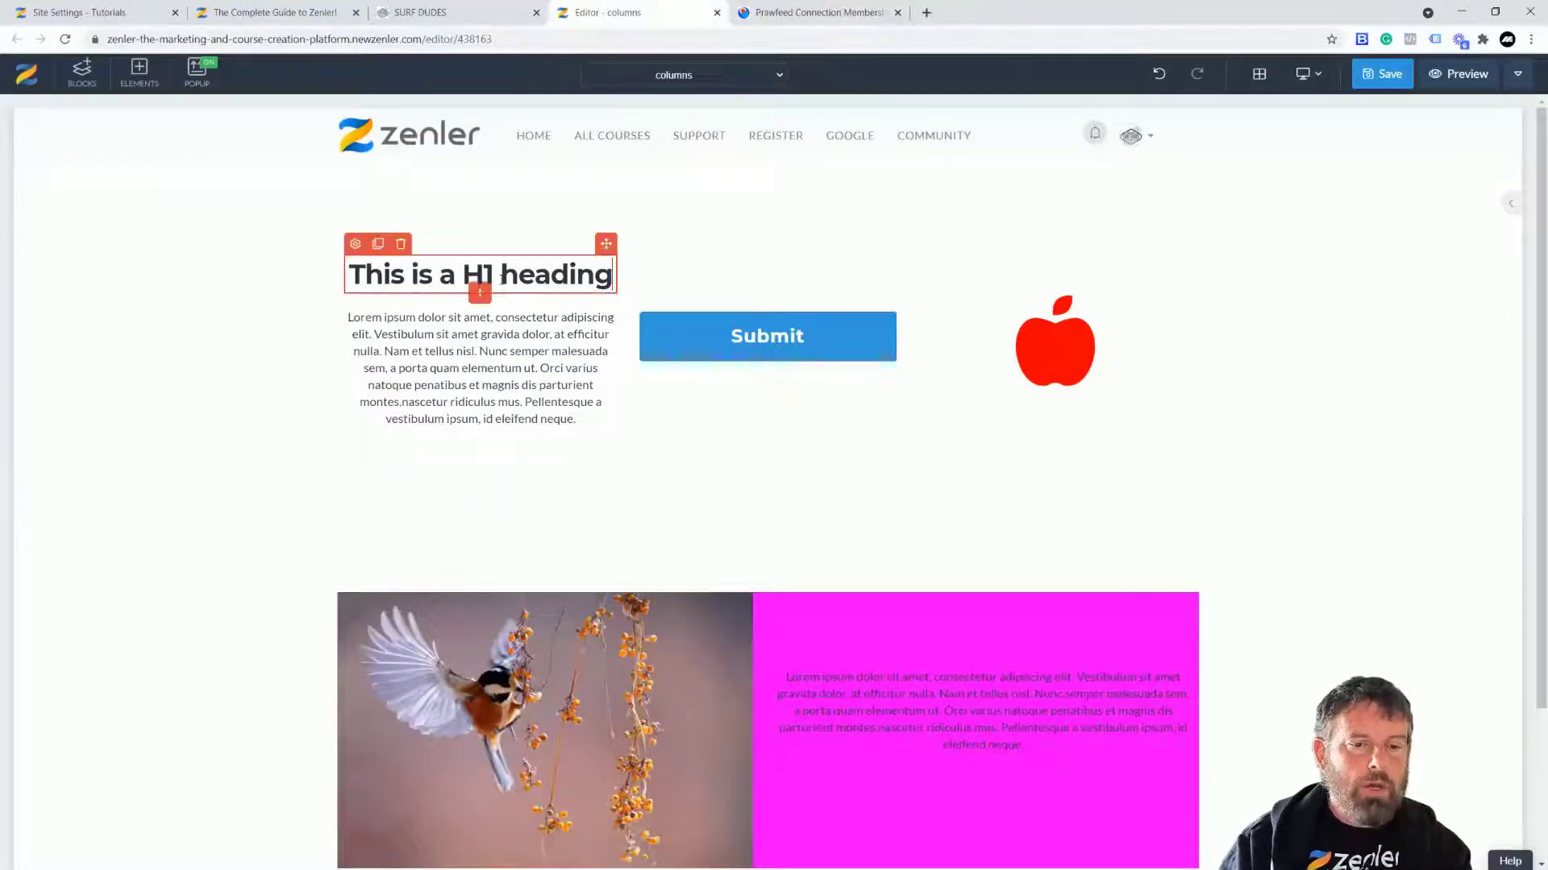
left_click(355, 243)
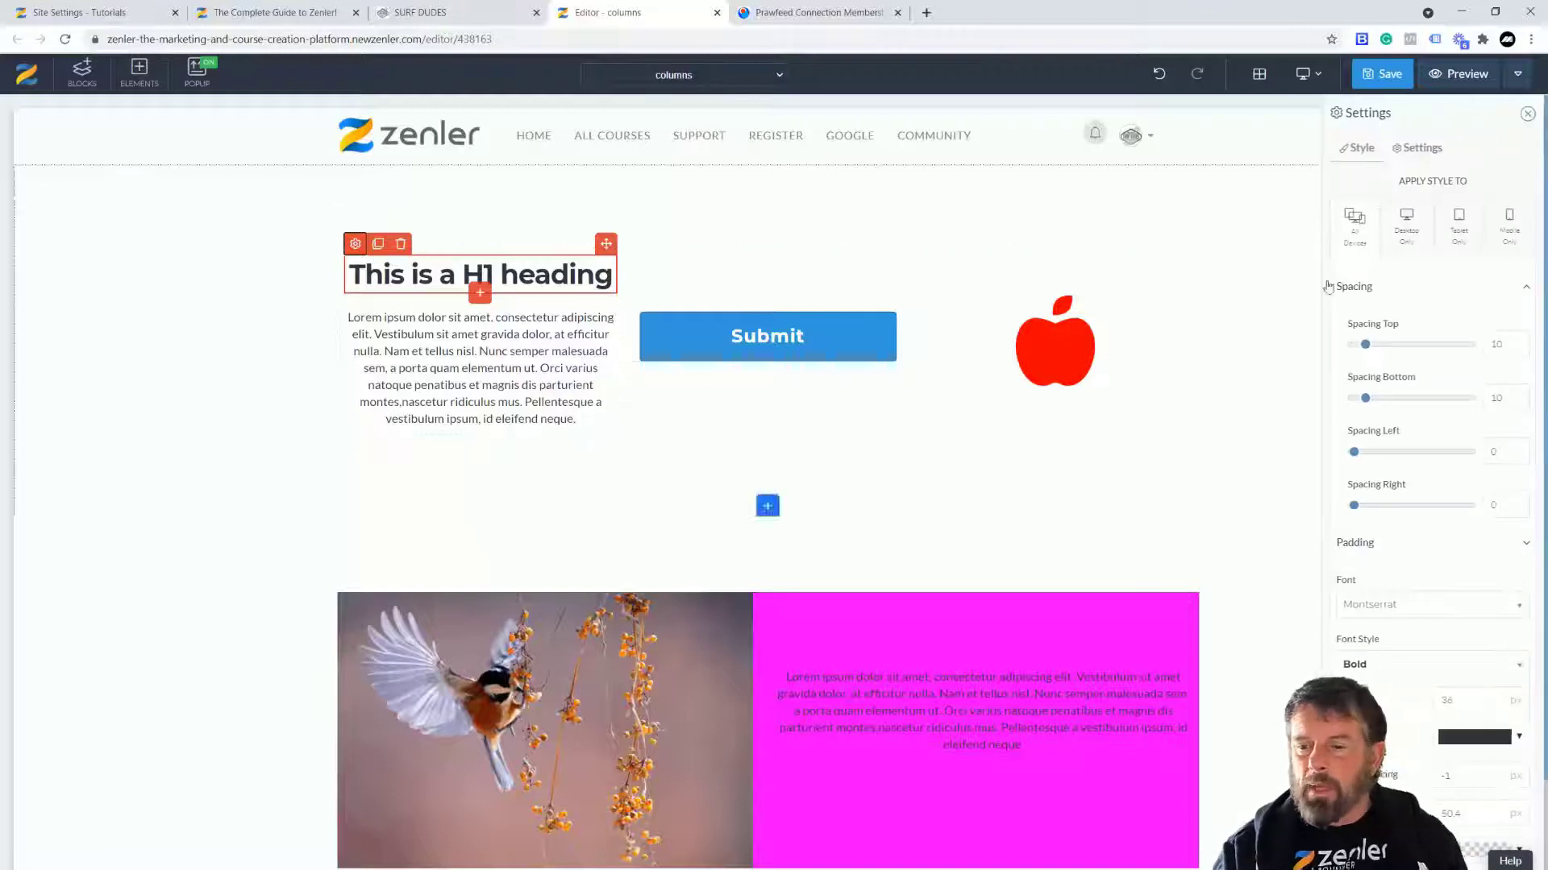
left_click(1415, 152)
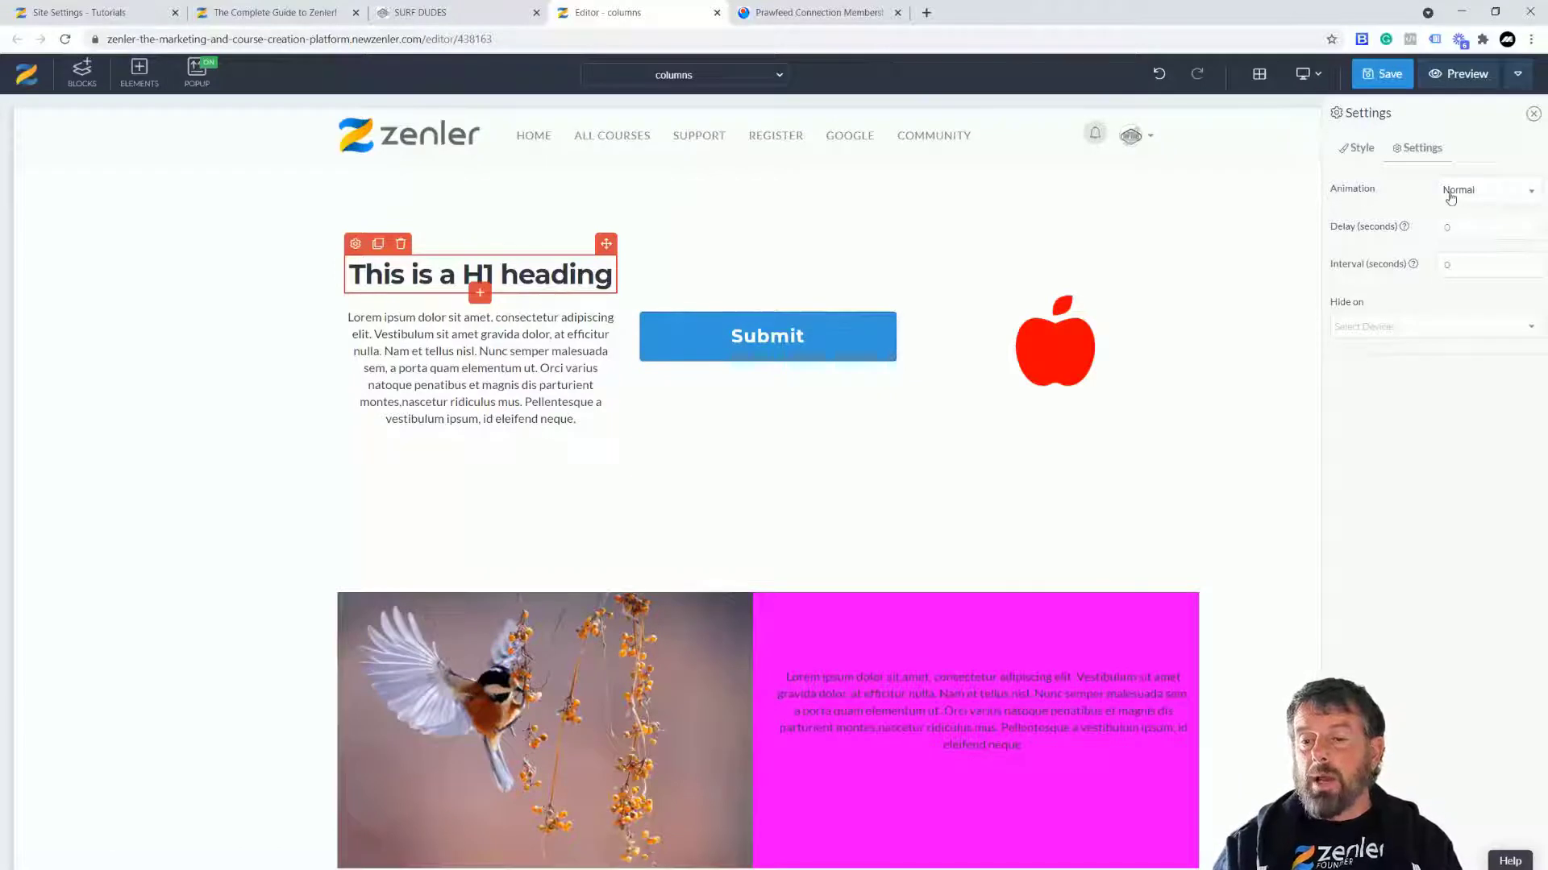
left_click(1529, 197)
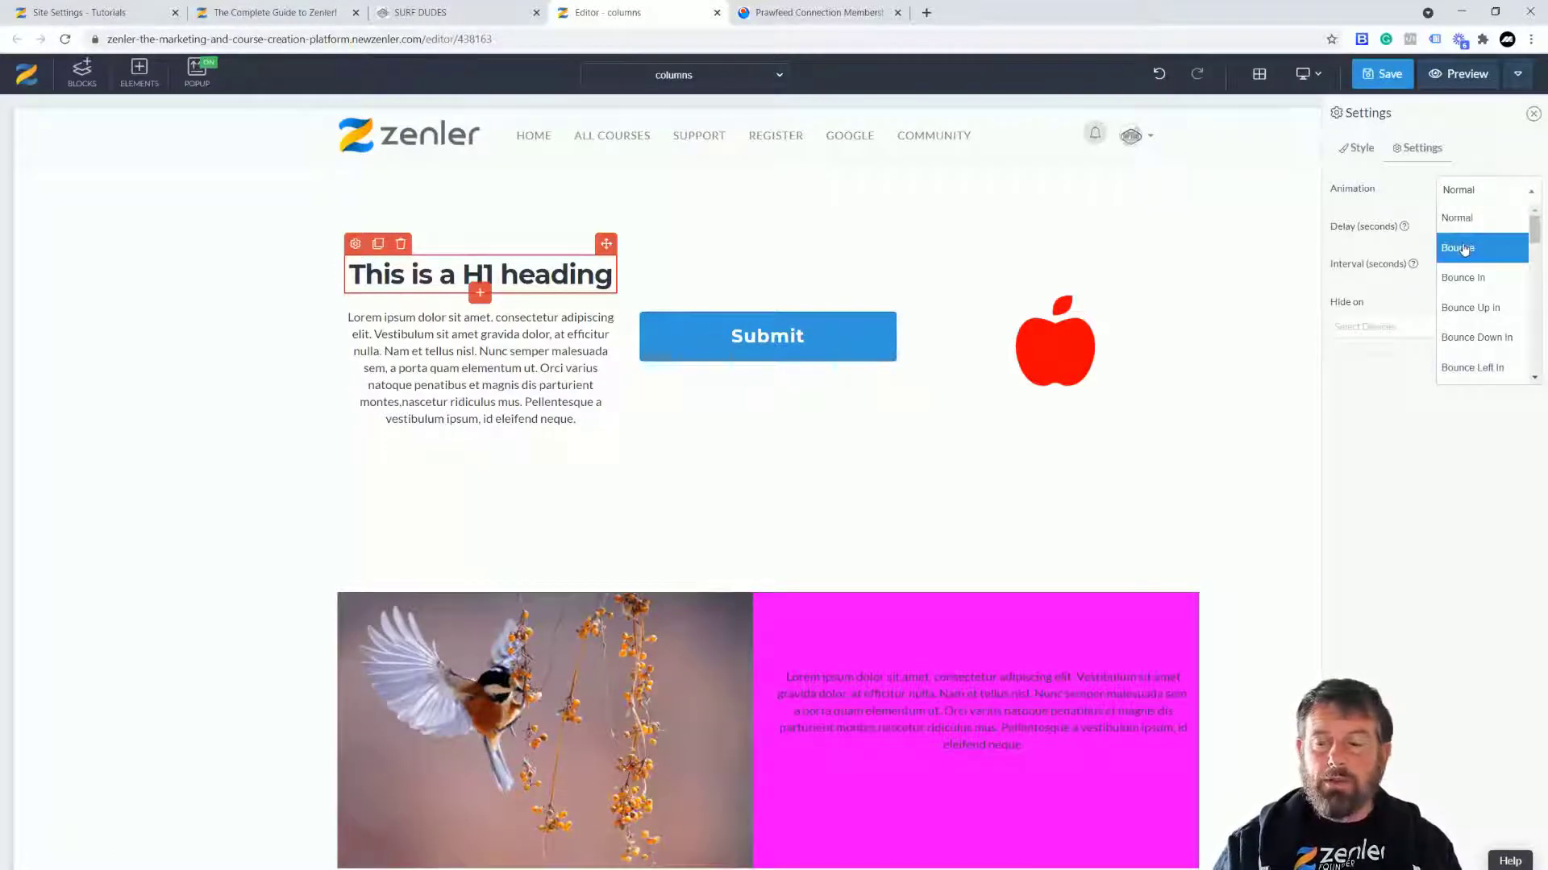
scroll(1461, 279, "down", 2)
scroll(1462, 279, "down", 3)
scroll(1461, 280, "down", 5)
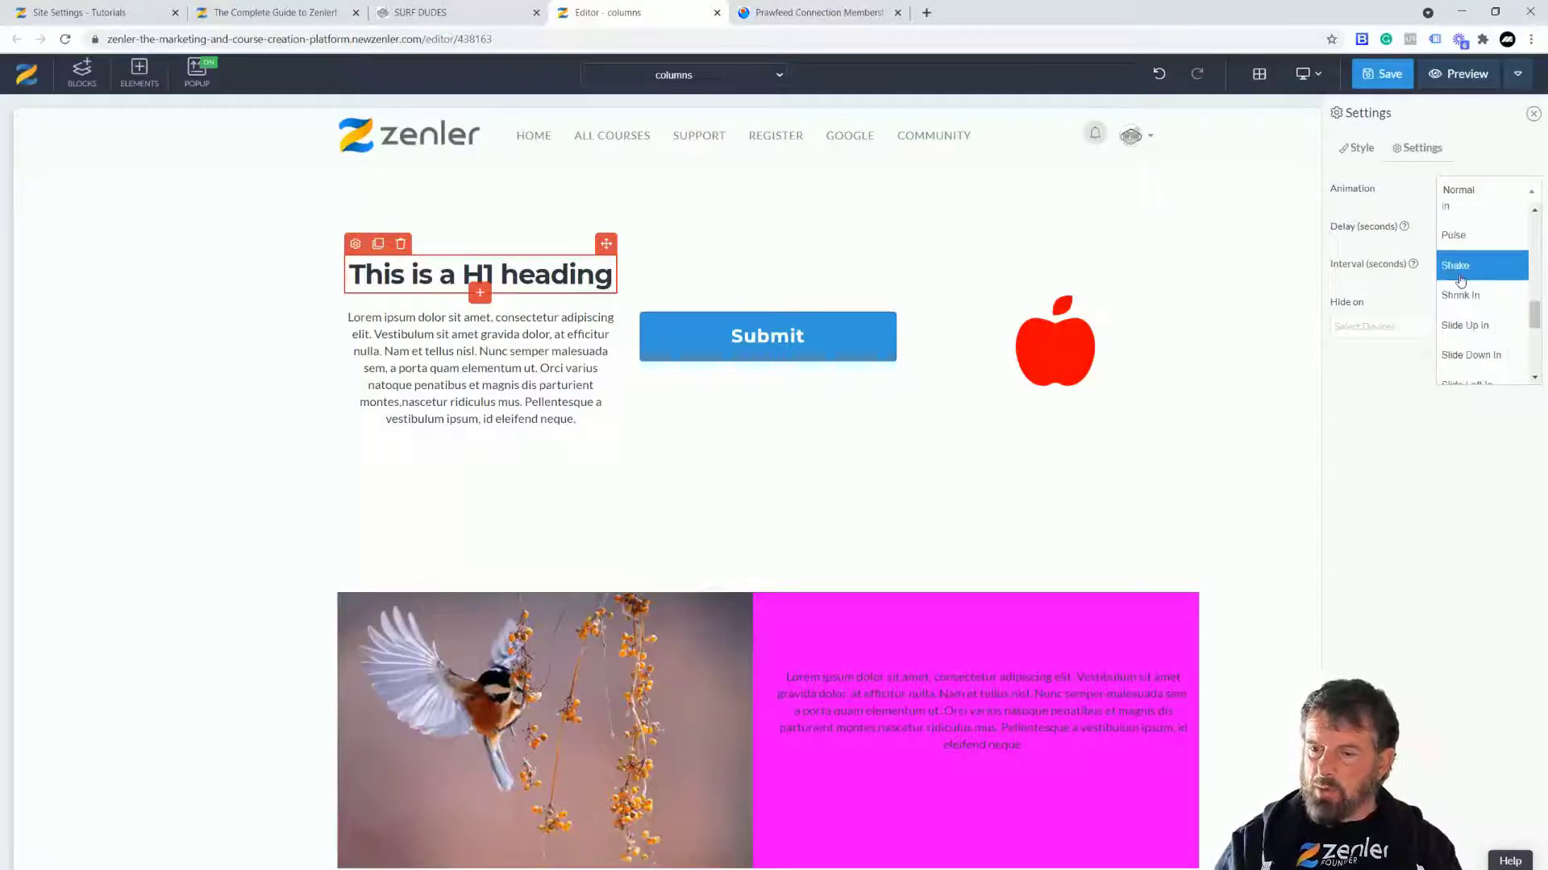
scroll(1461, 279, "up", 10)
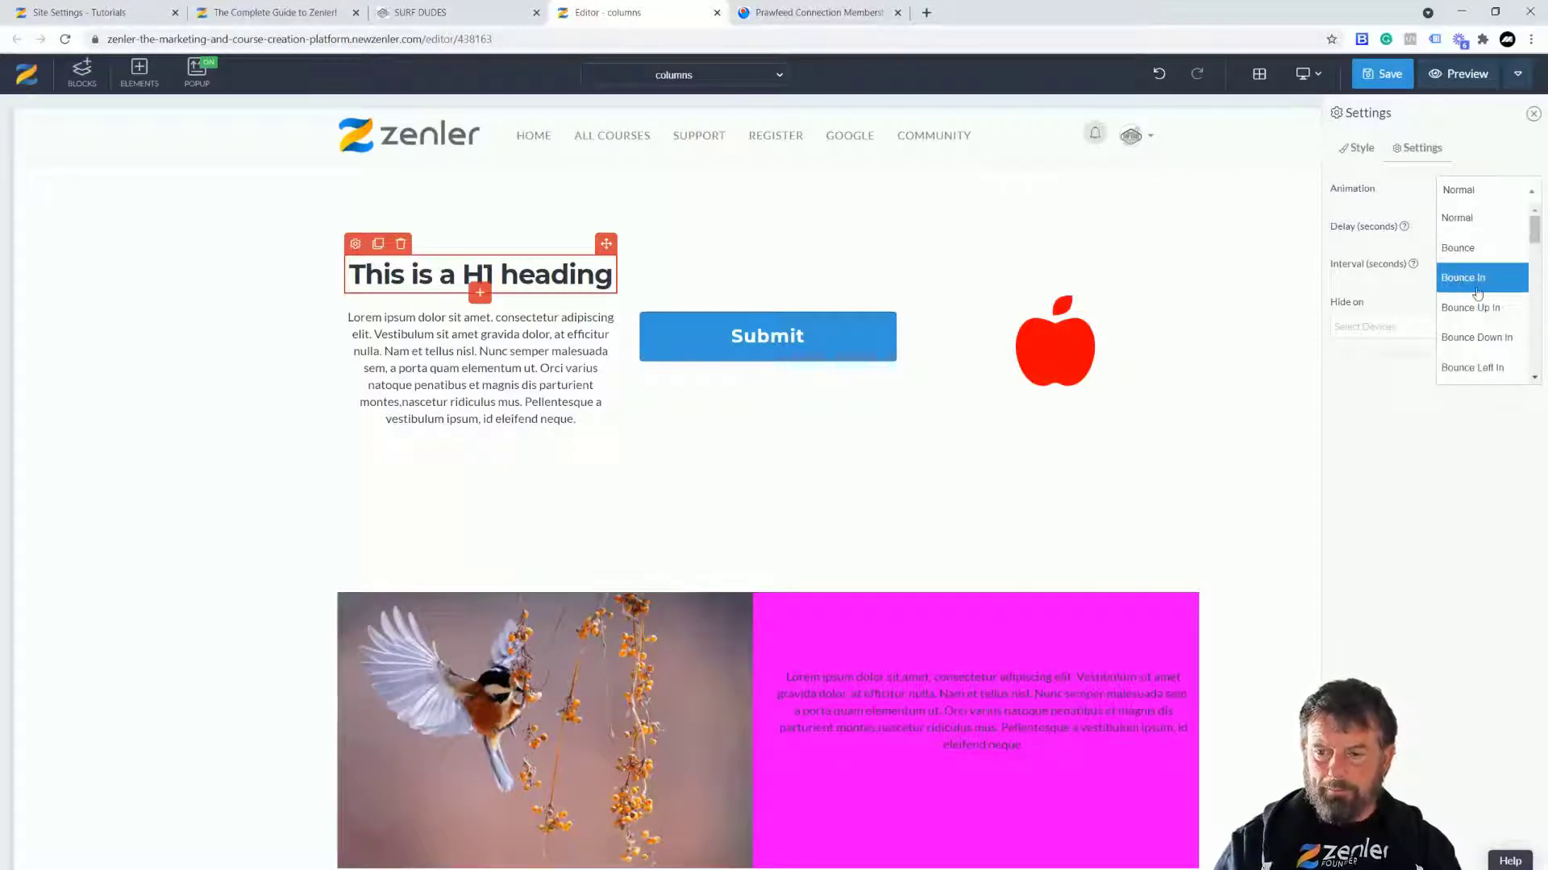
Step: Try the Bounce and Bounce In animations on the H1 heading
left_click(1457, 248)
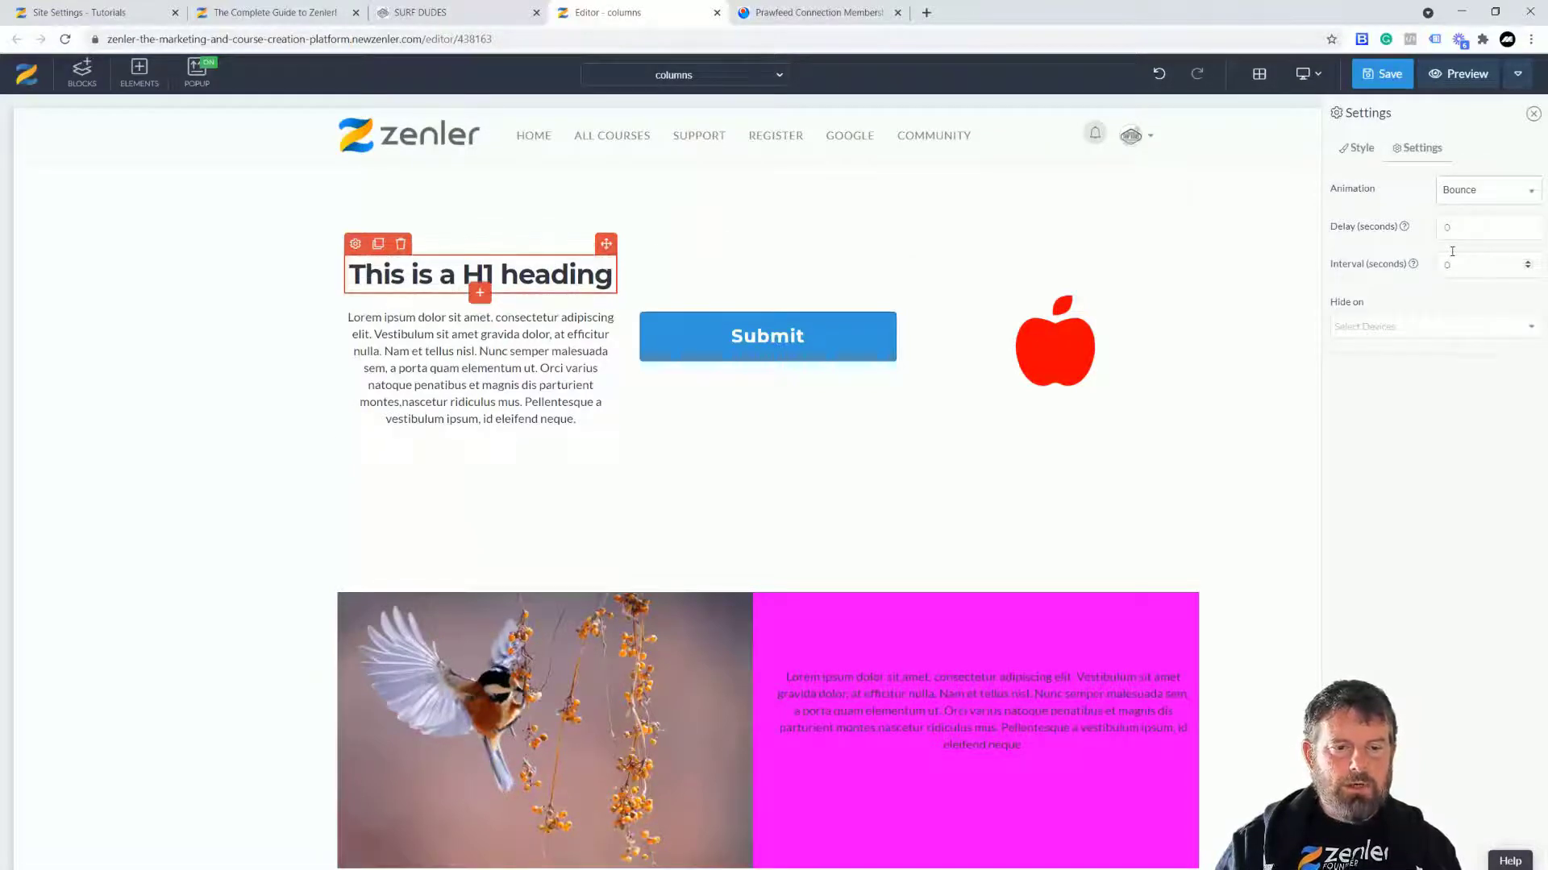
left_click(1480, 195)
left_click(1461, 279)
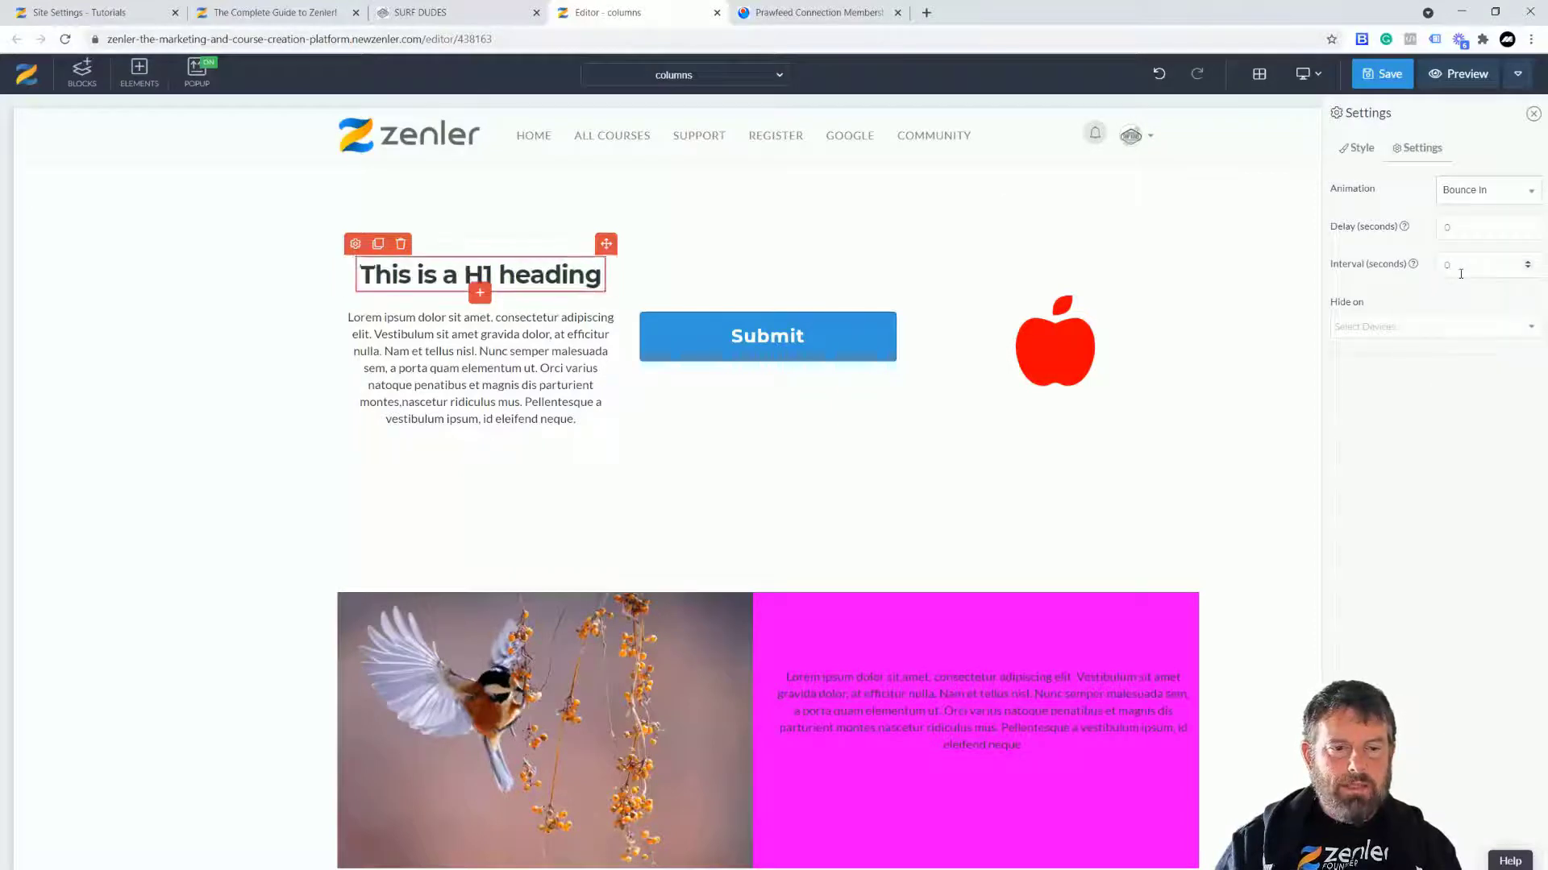
Step: Set the H1 heading's animation to FlipX In
left_click(1470, 199)
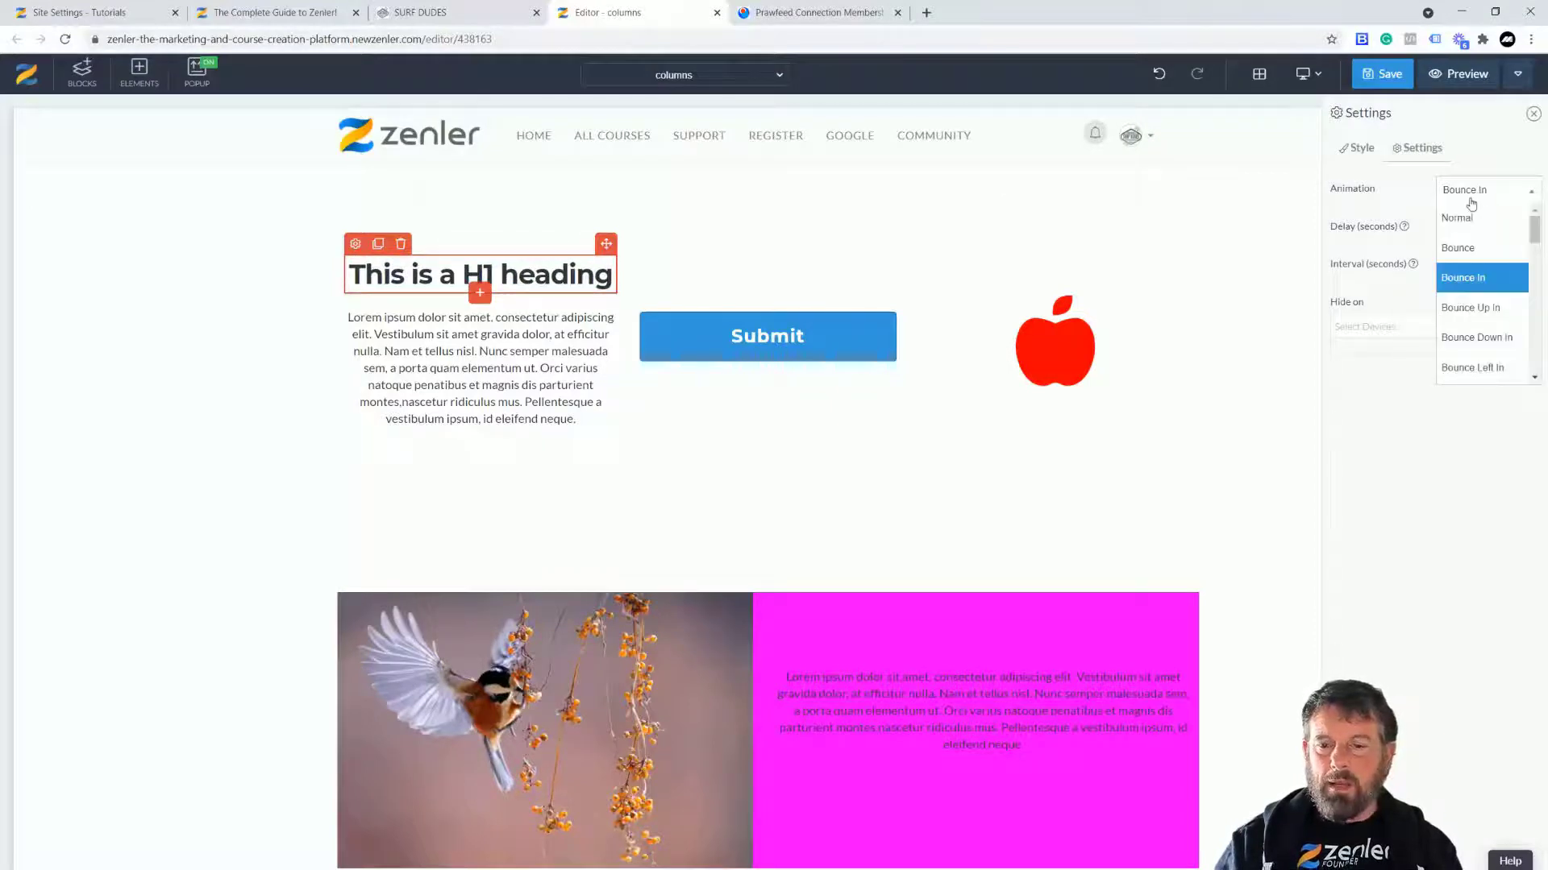
scroll(1475, 254, "down", 2)
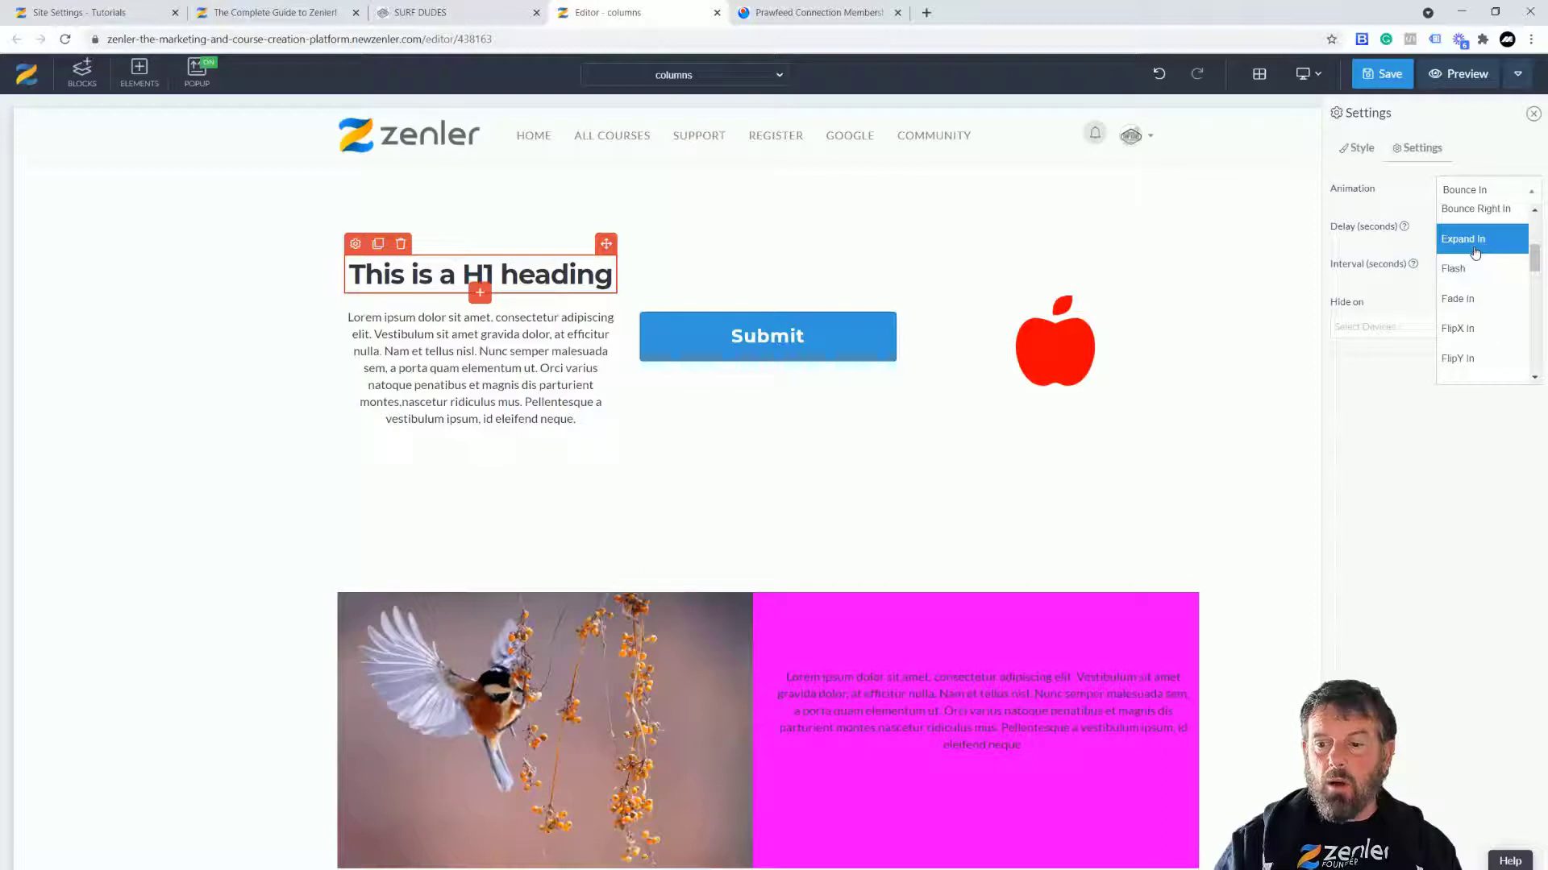
left_click(1458, 330)
Step: Try the FlipY In animation on the H1 heading and return it to FlipX In
left_click(1476, 199)
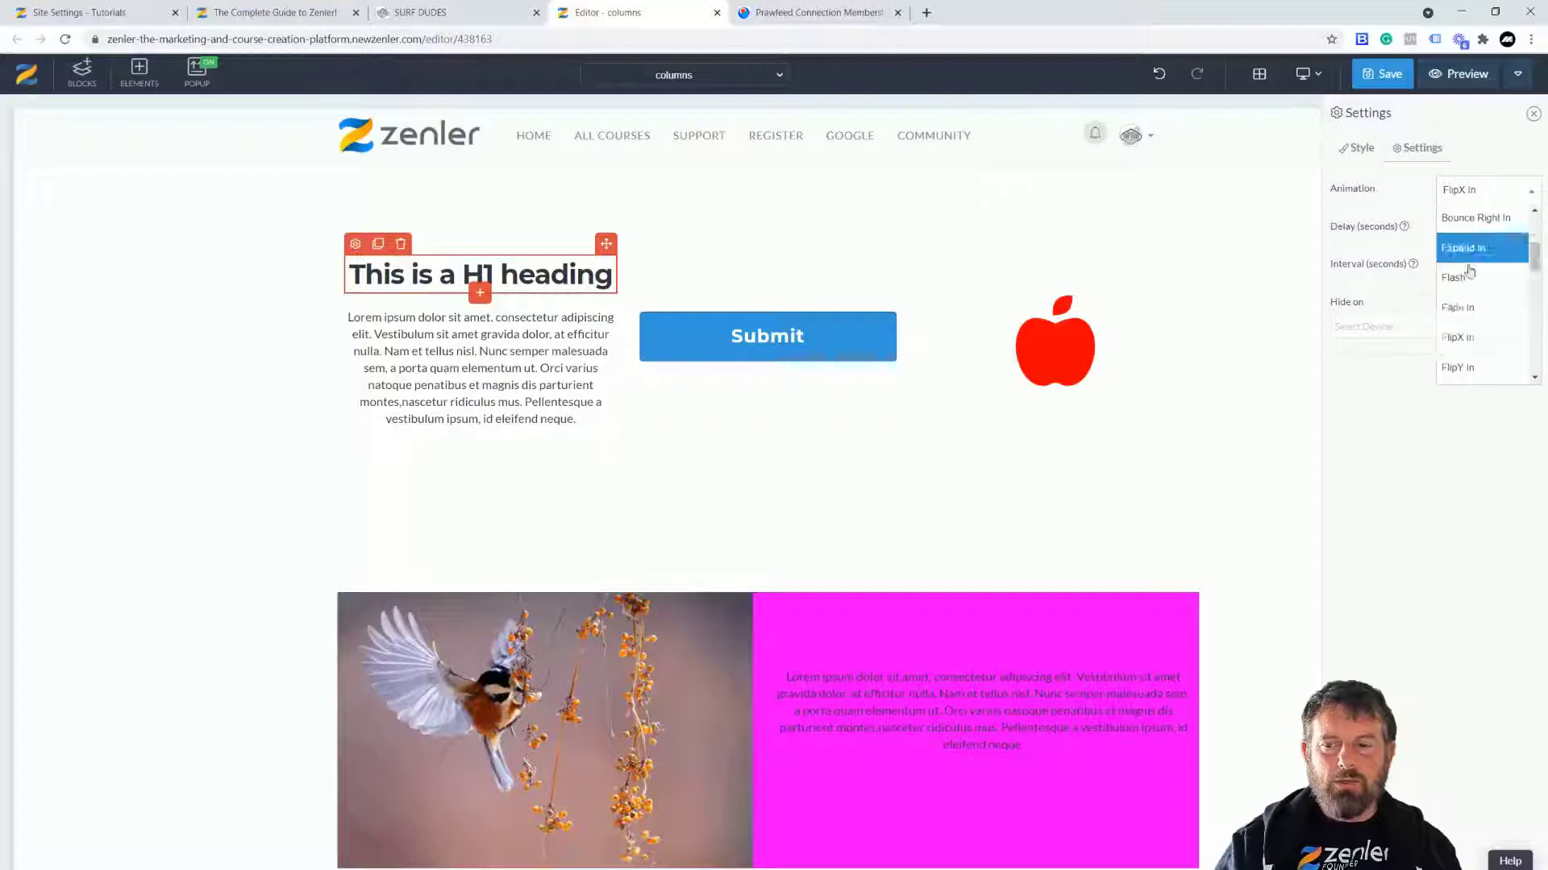
left_click(1459, 369)
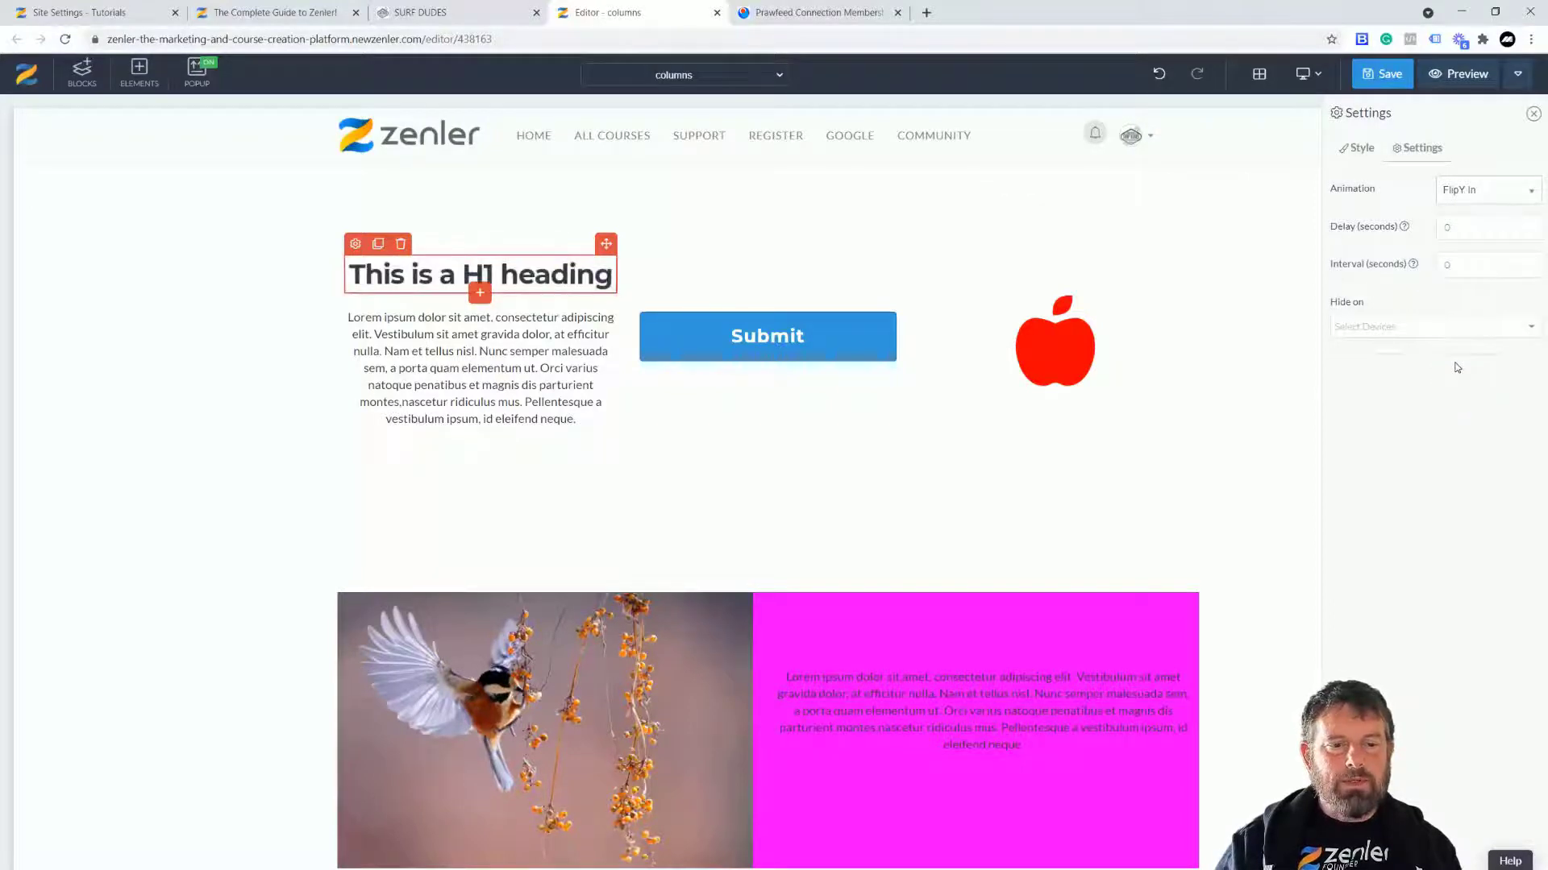
left_click(1463, 200)
left_click(1448, 338)
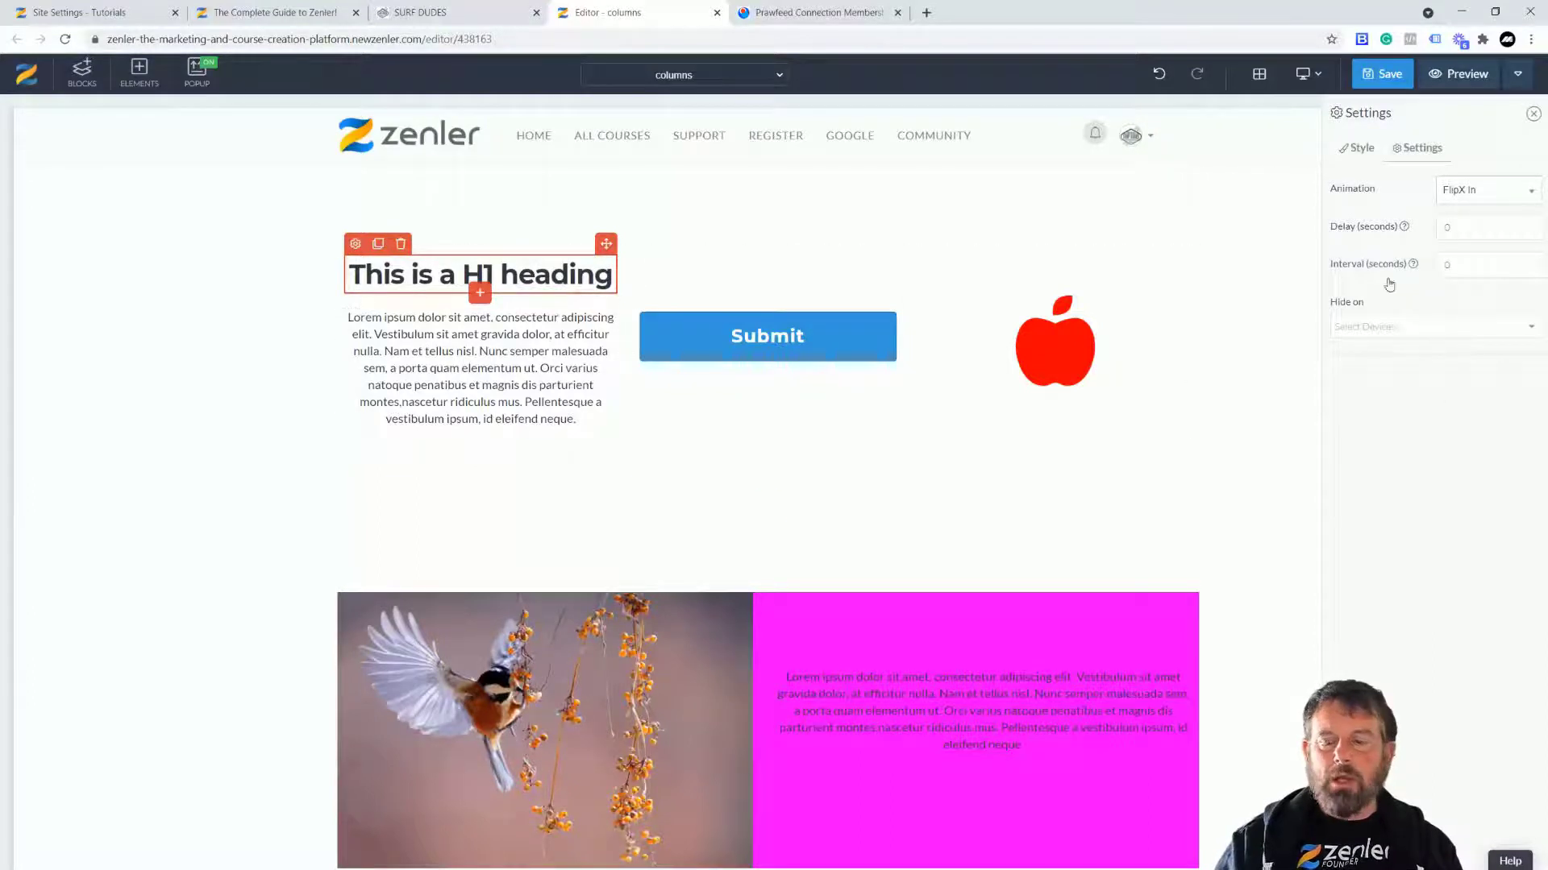
Step: Set the animation of the red apple icon in the third column to Pulse
left_click(1055, 346)
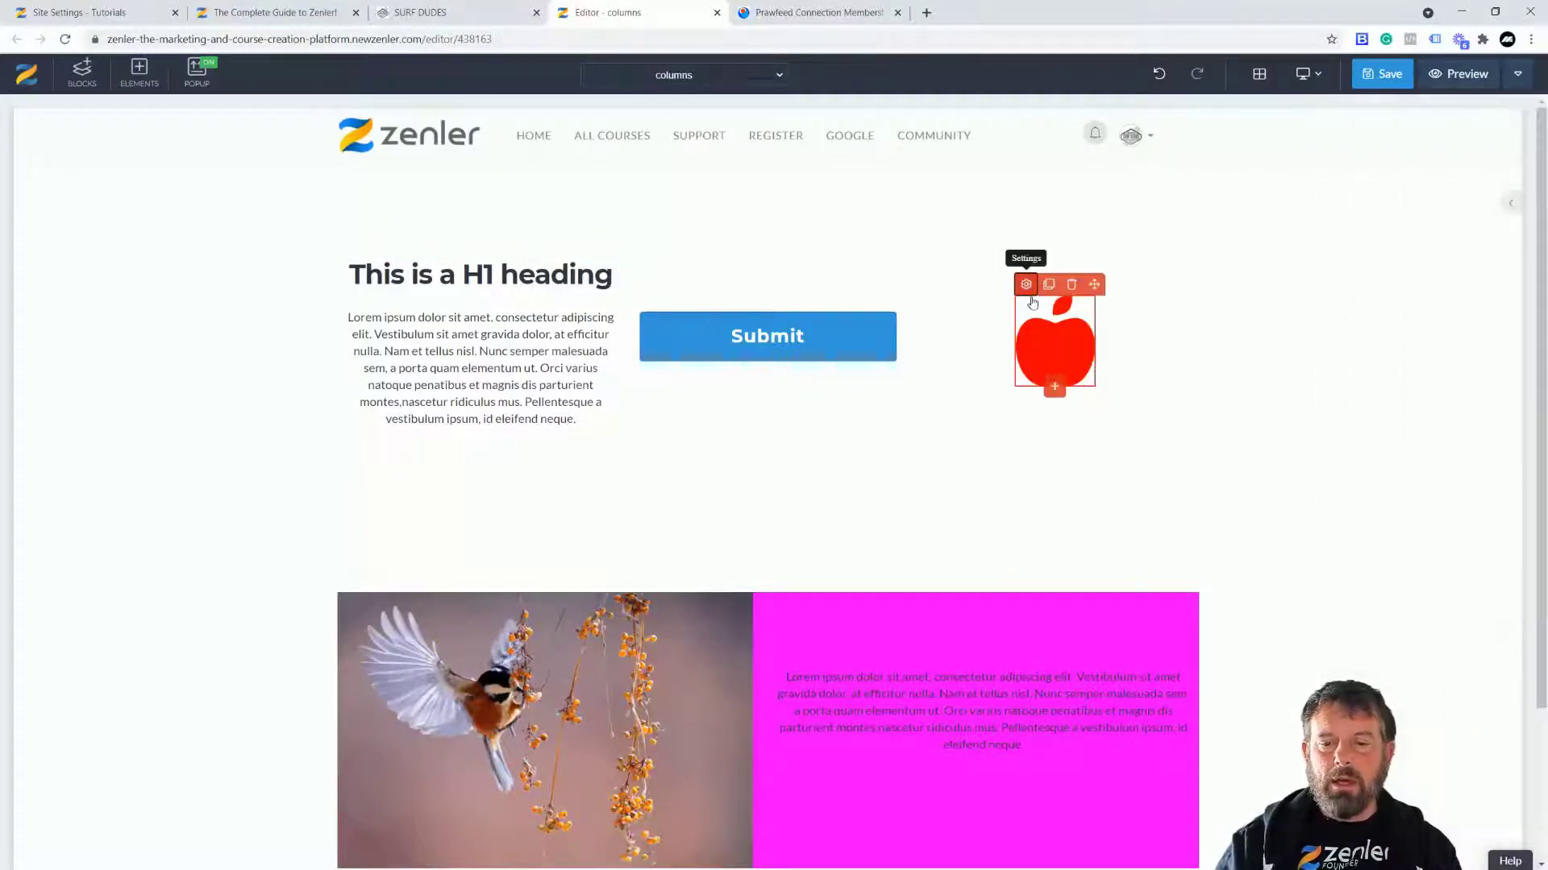
left_click(1520, 259)
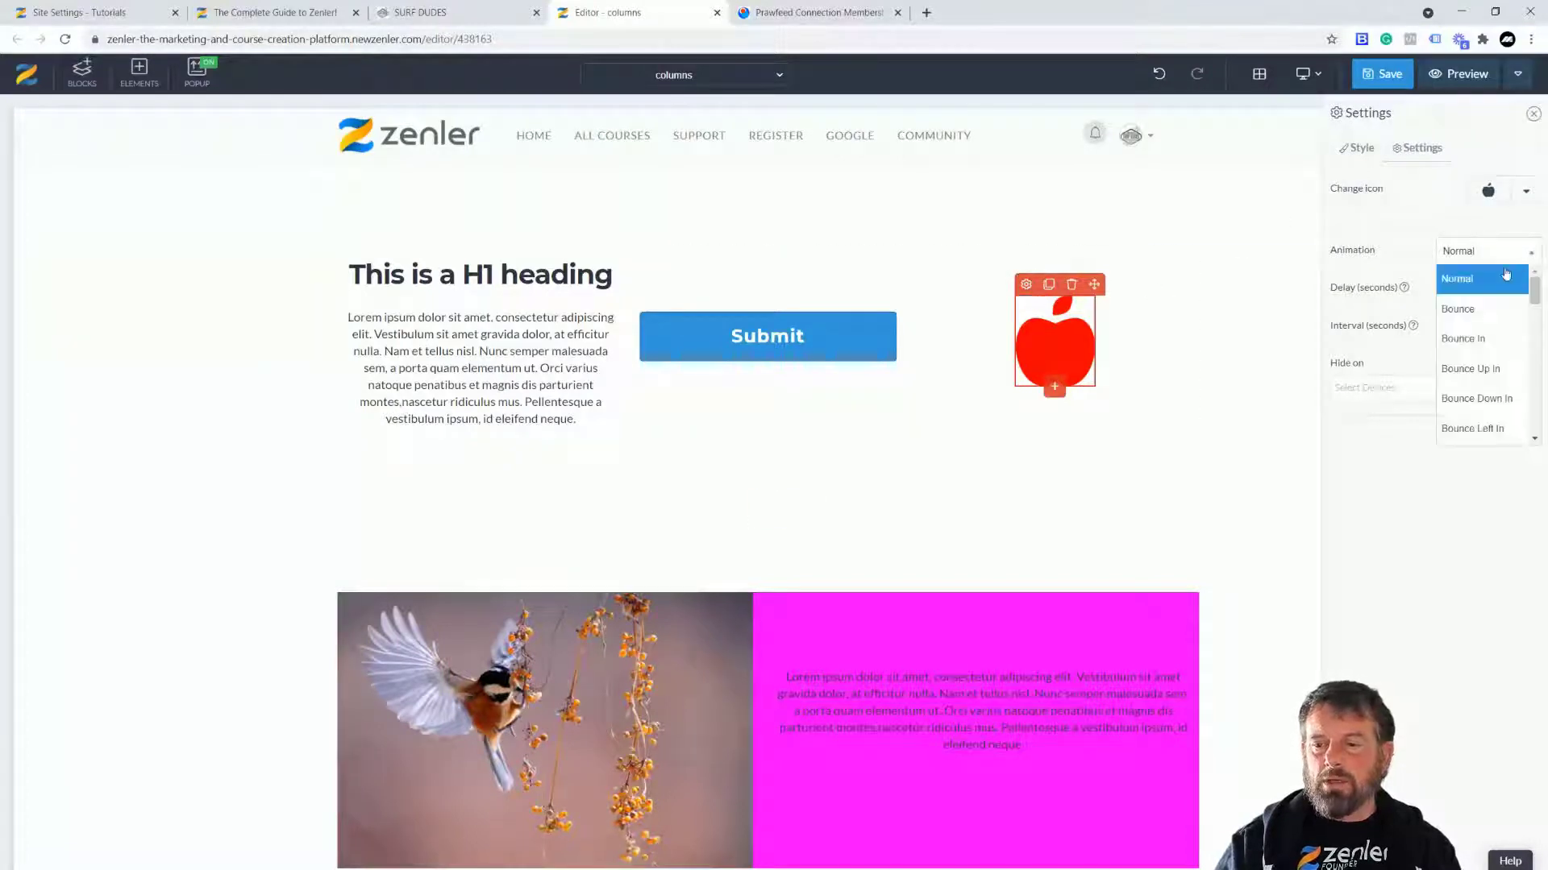
scroll(1507, 326, "down", 5)
scroll(1507, 327, "down", 5)
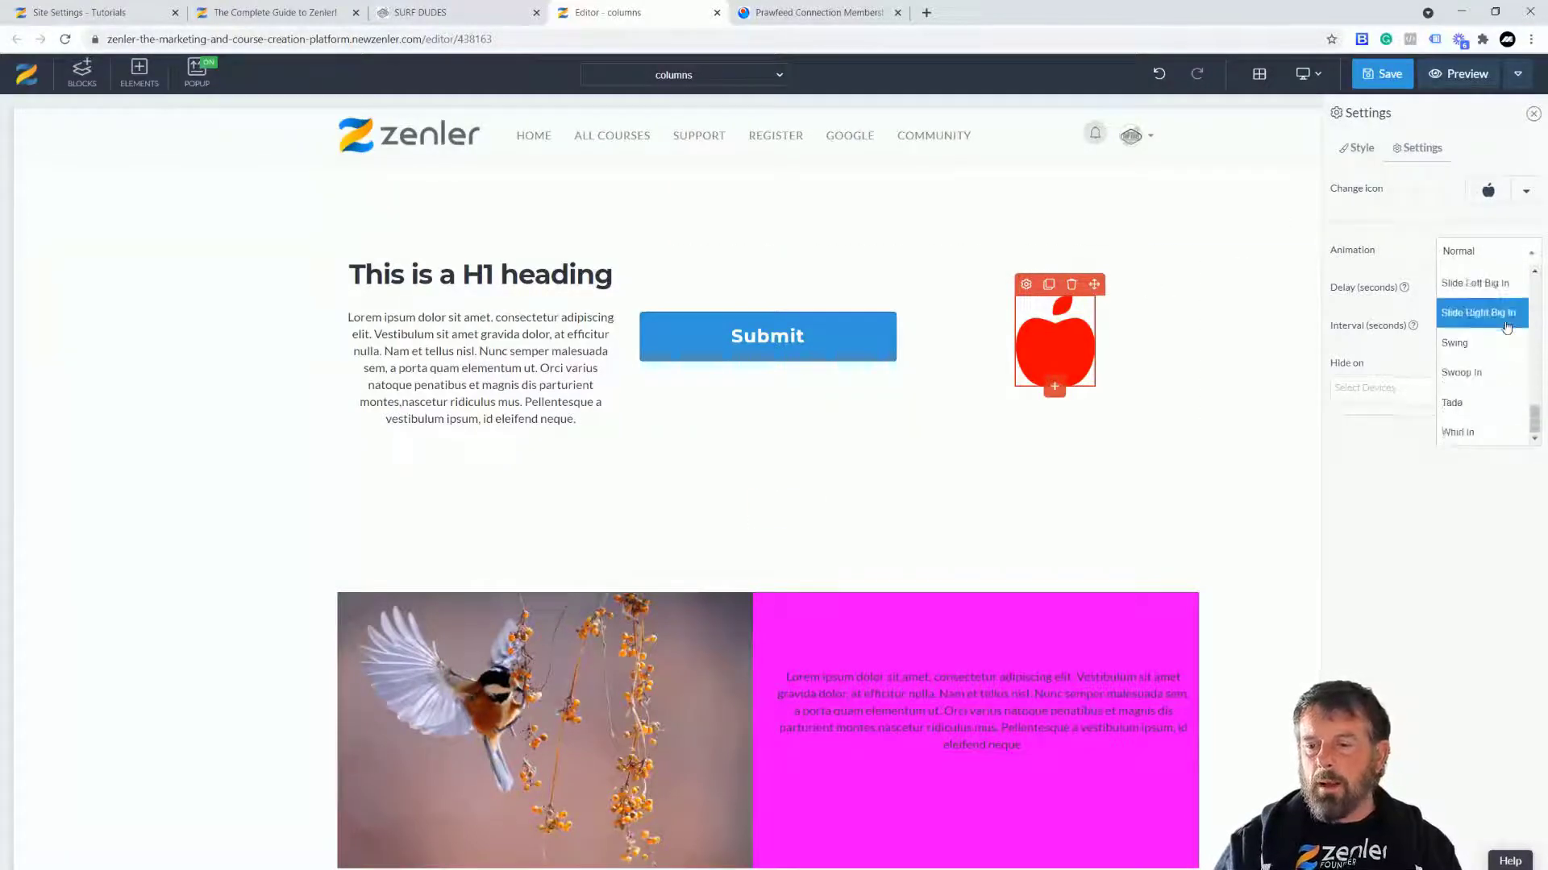
scroll(1506, 326, "up", 3)
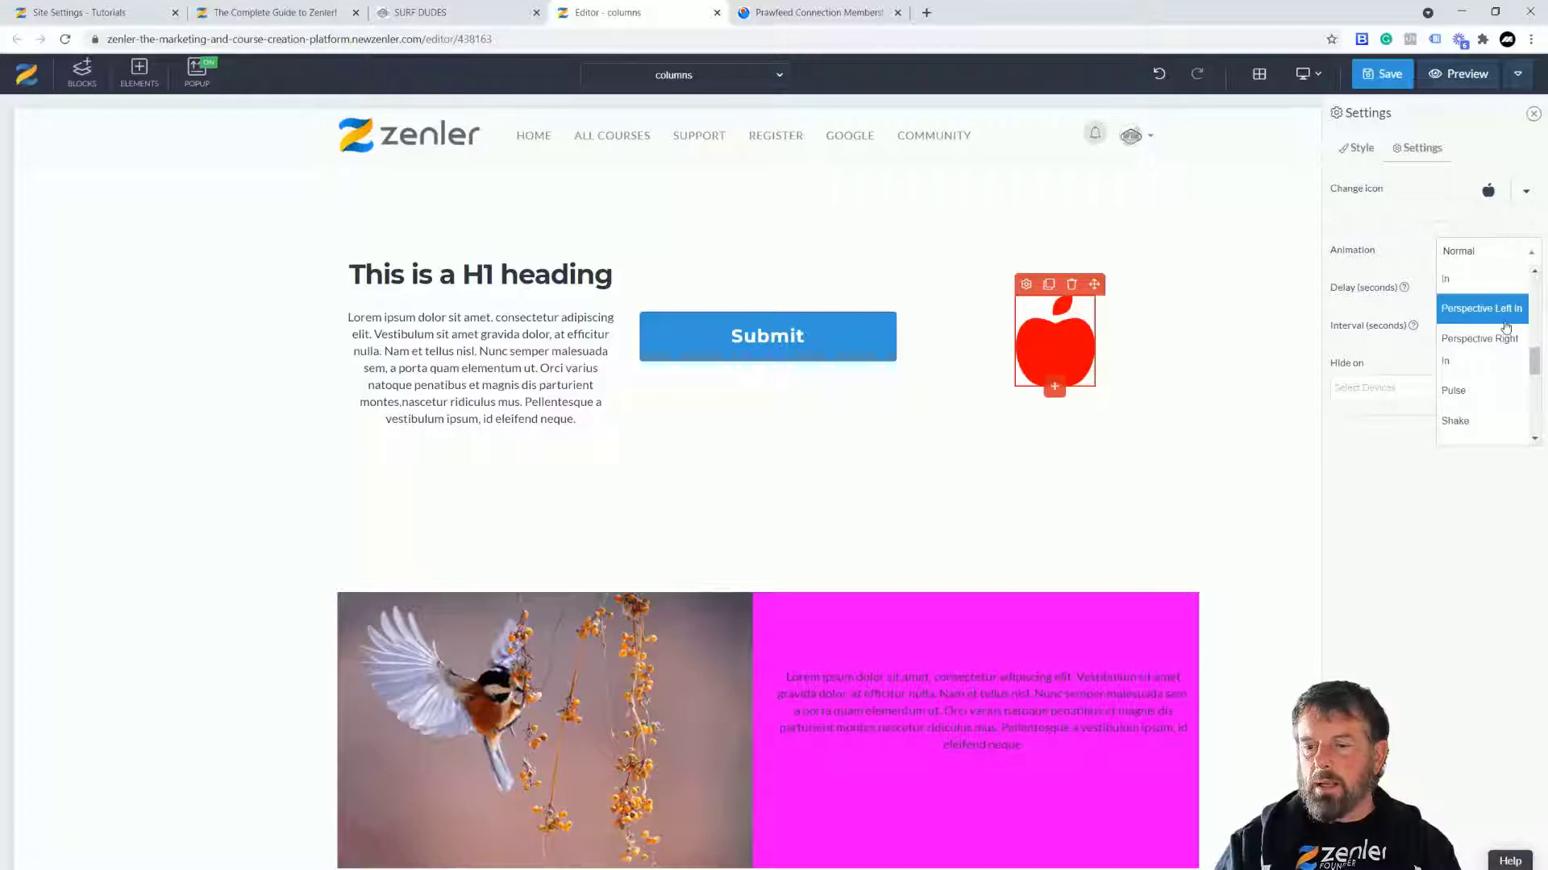
left_click(1459, 393)
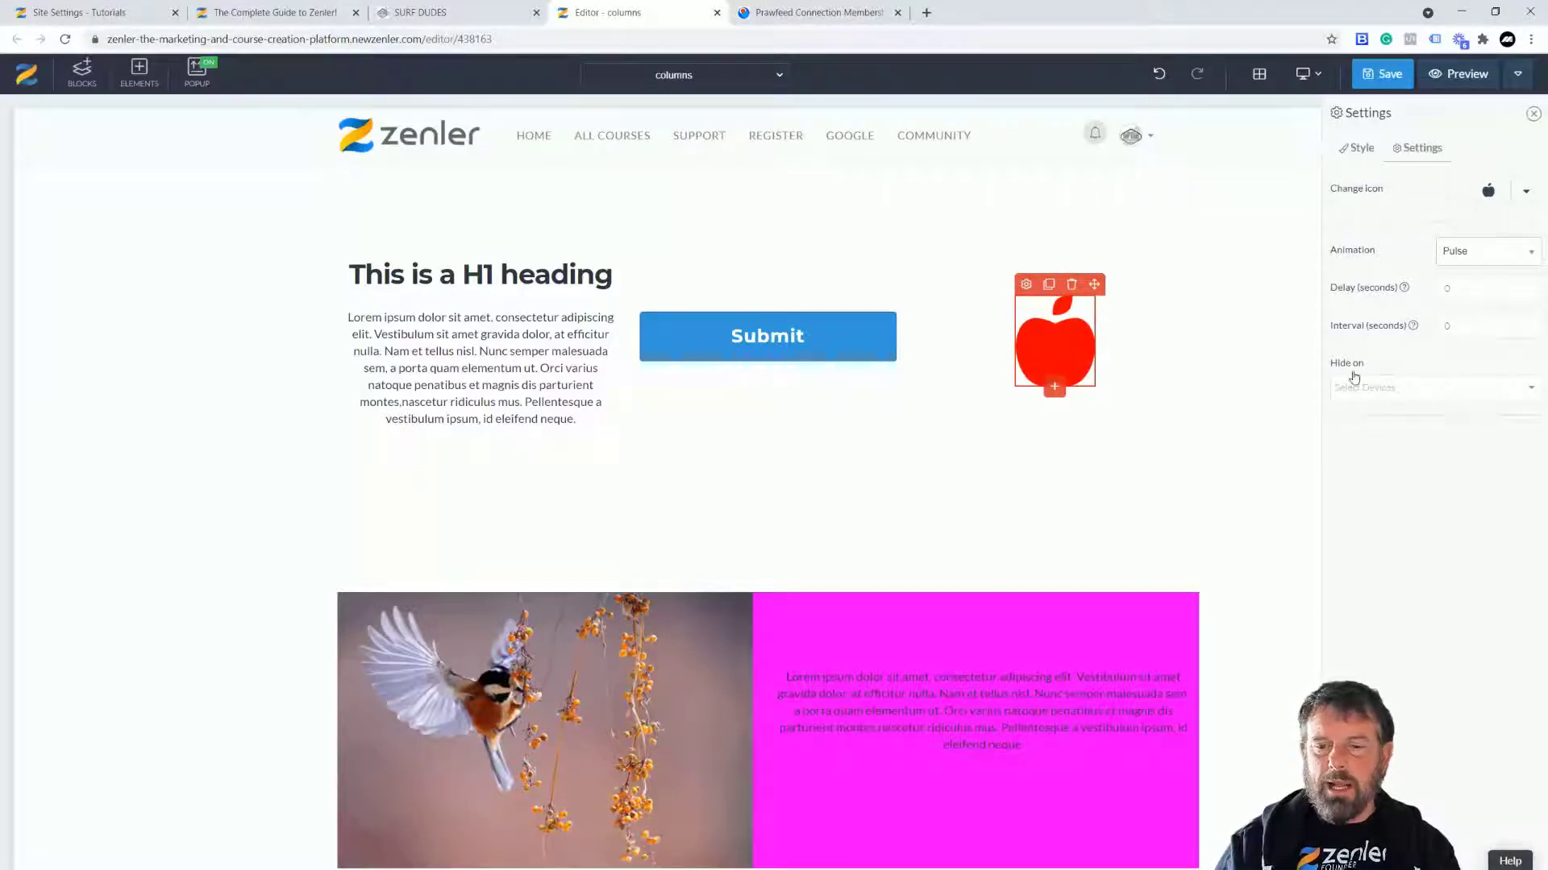
Step: Review the Submit button's design styles and set its animation to Slide Right Big In
left_click(806, 347)
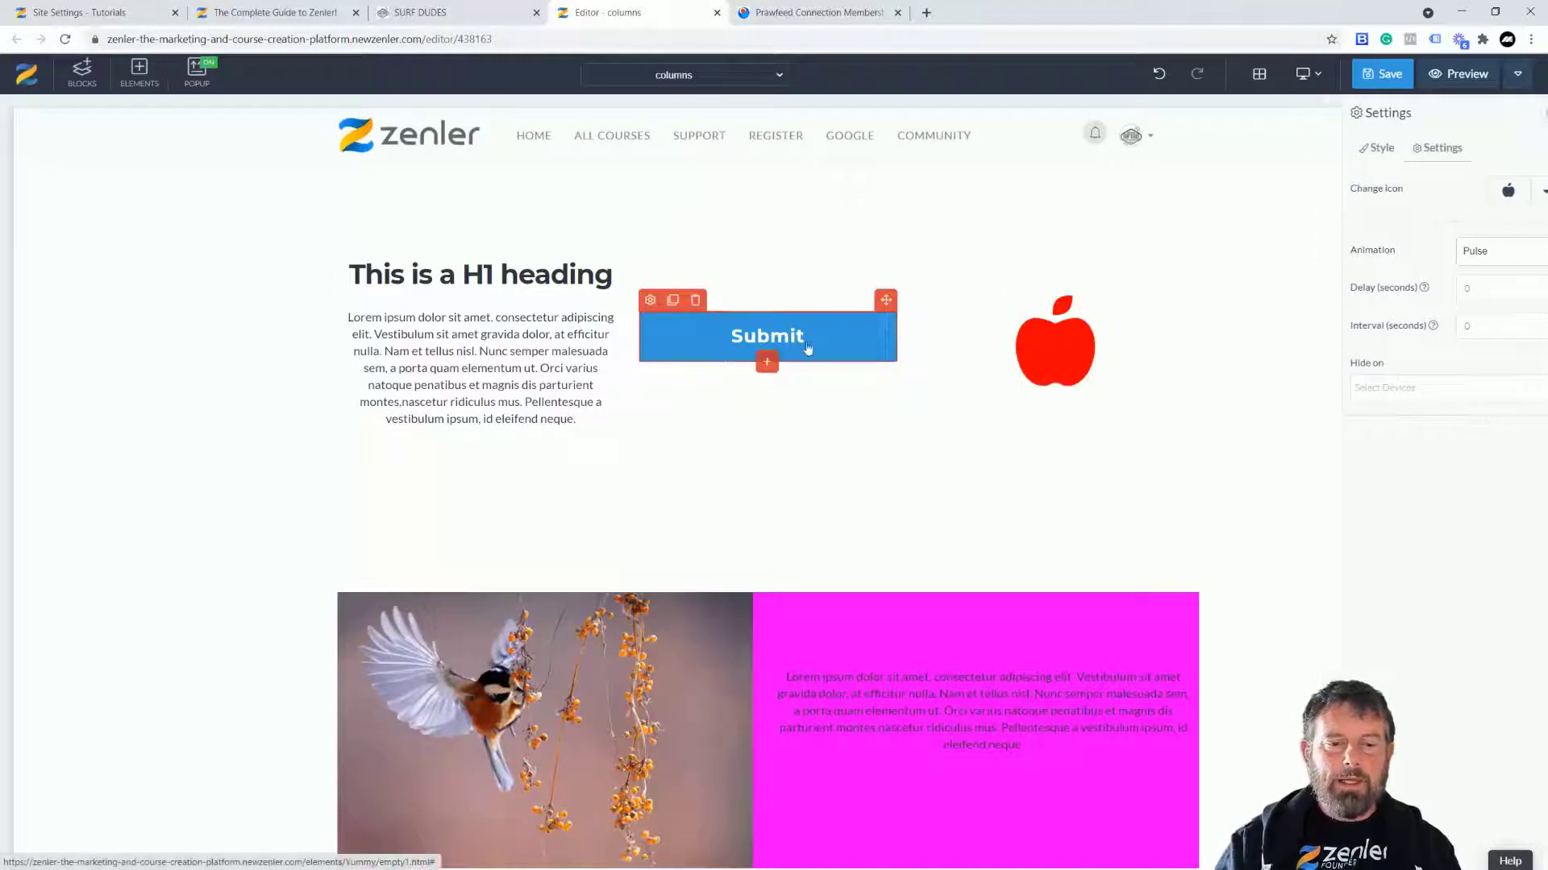
left_click(650, 300)
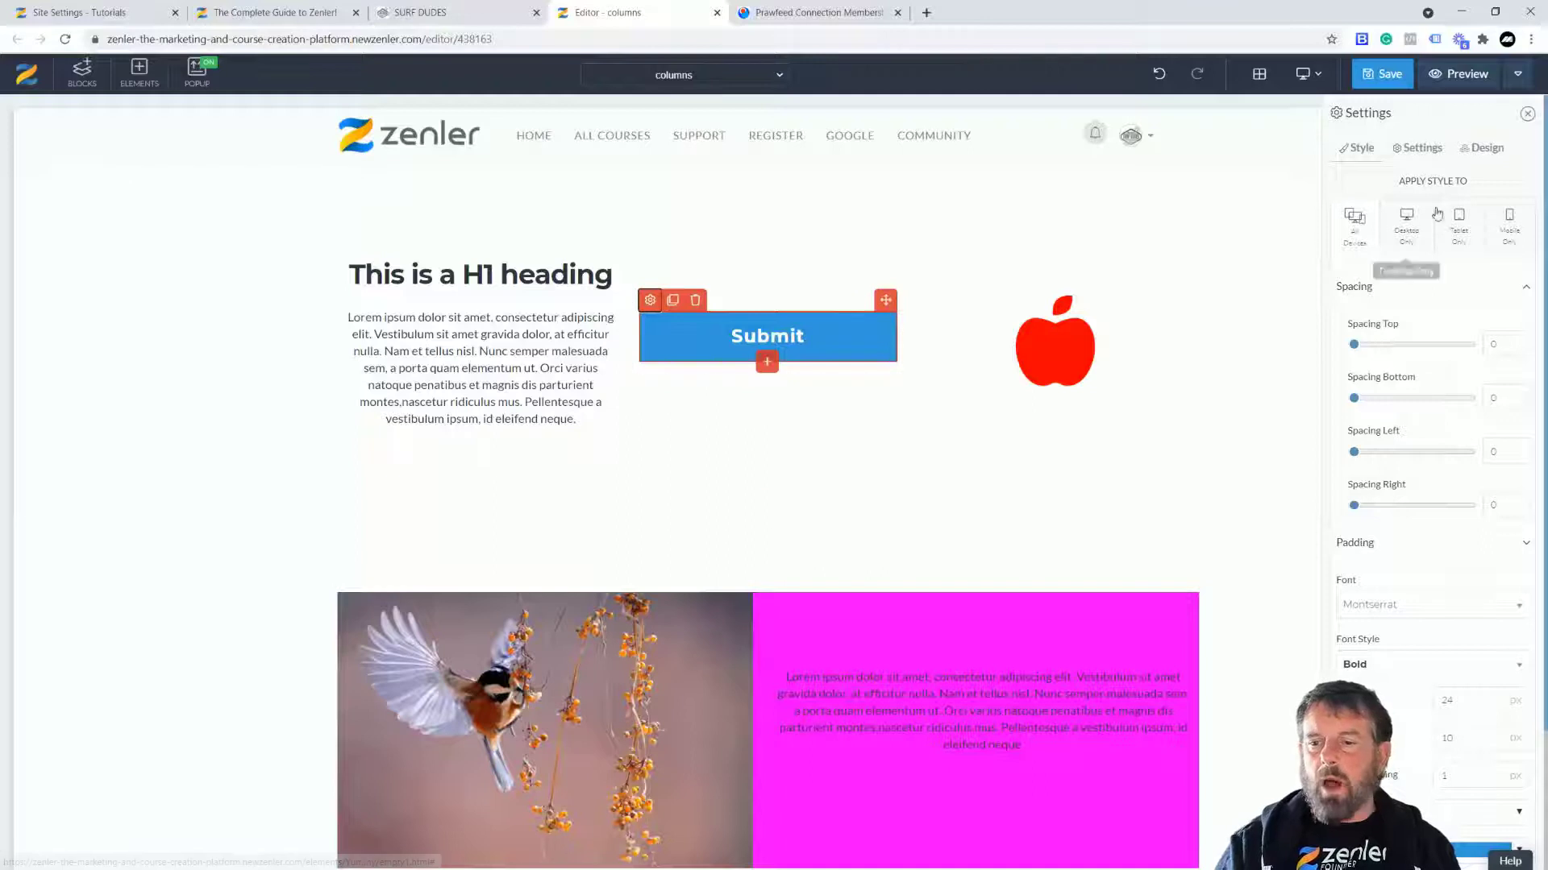
left_click(1483, 149)
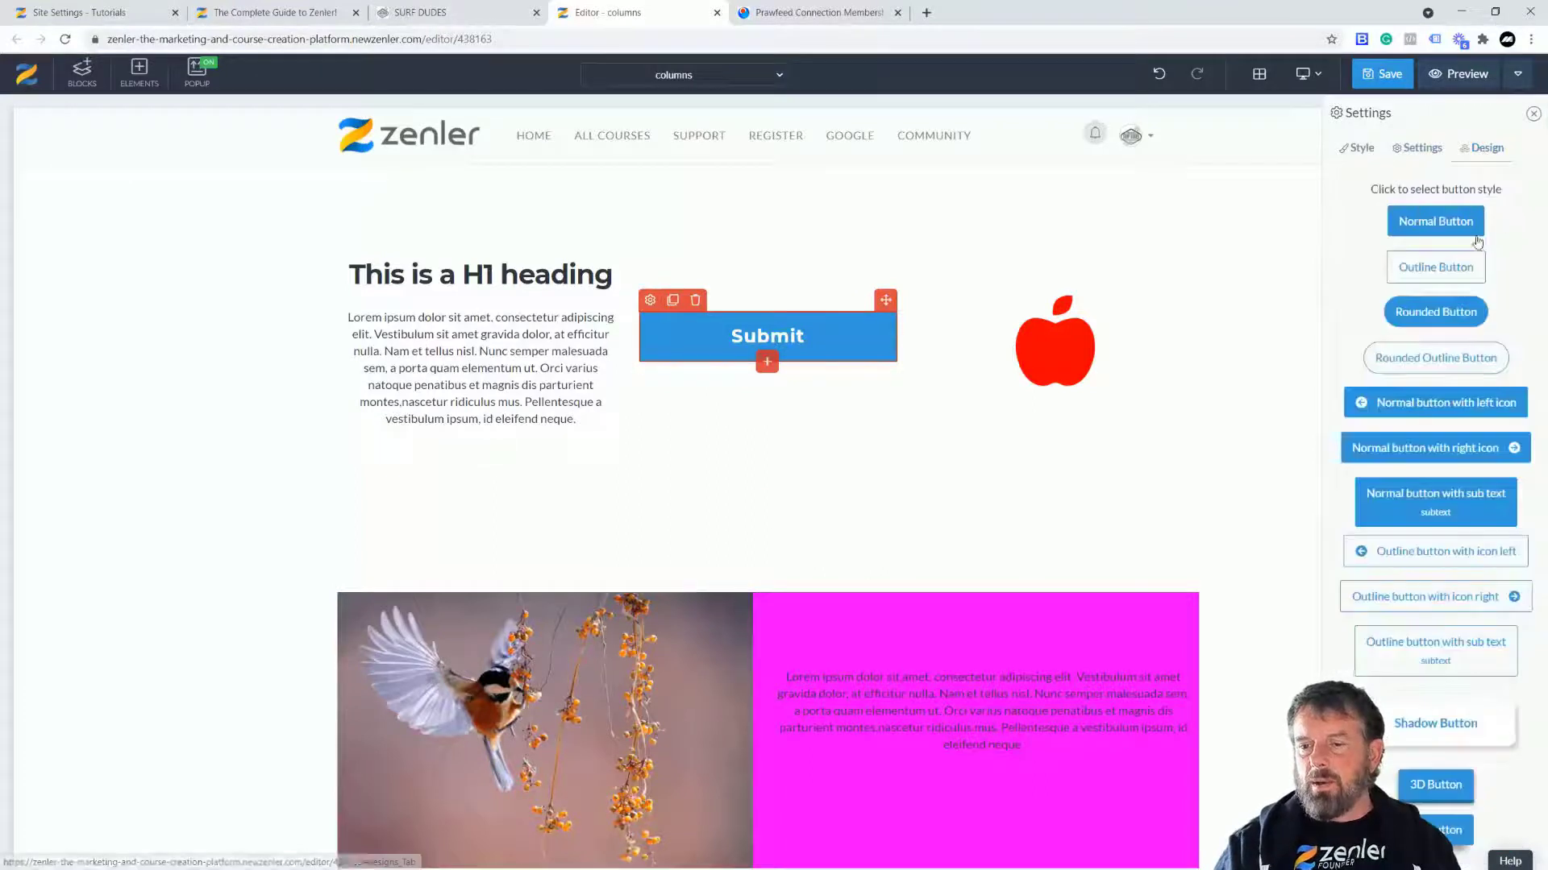
left_click(1421, 149)
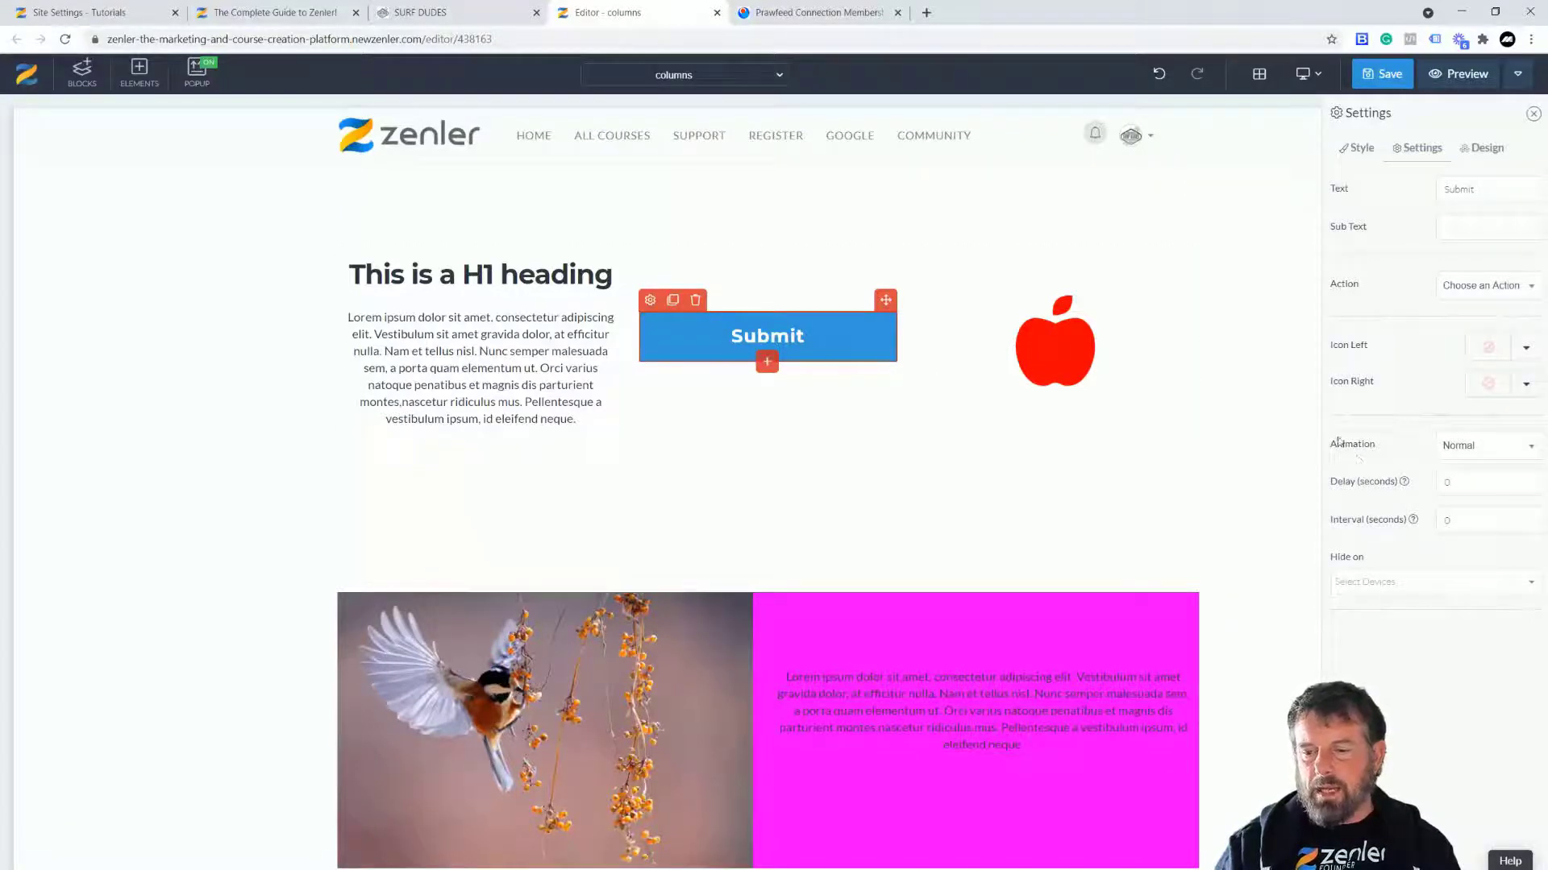
left_click(1529, 448)
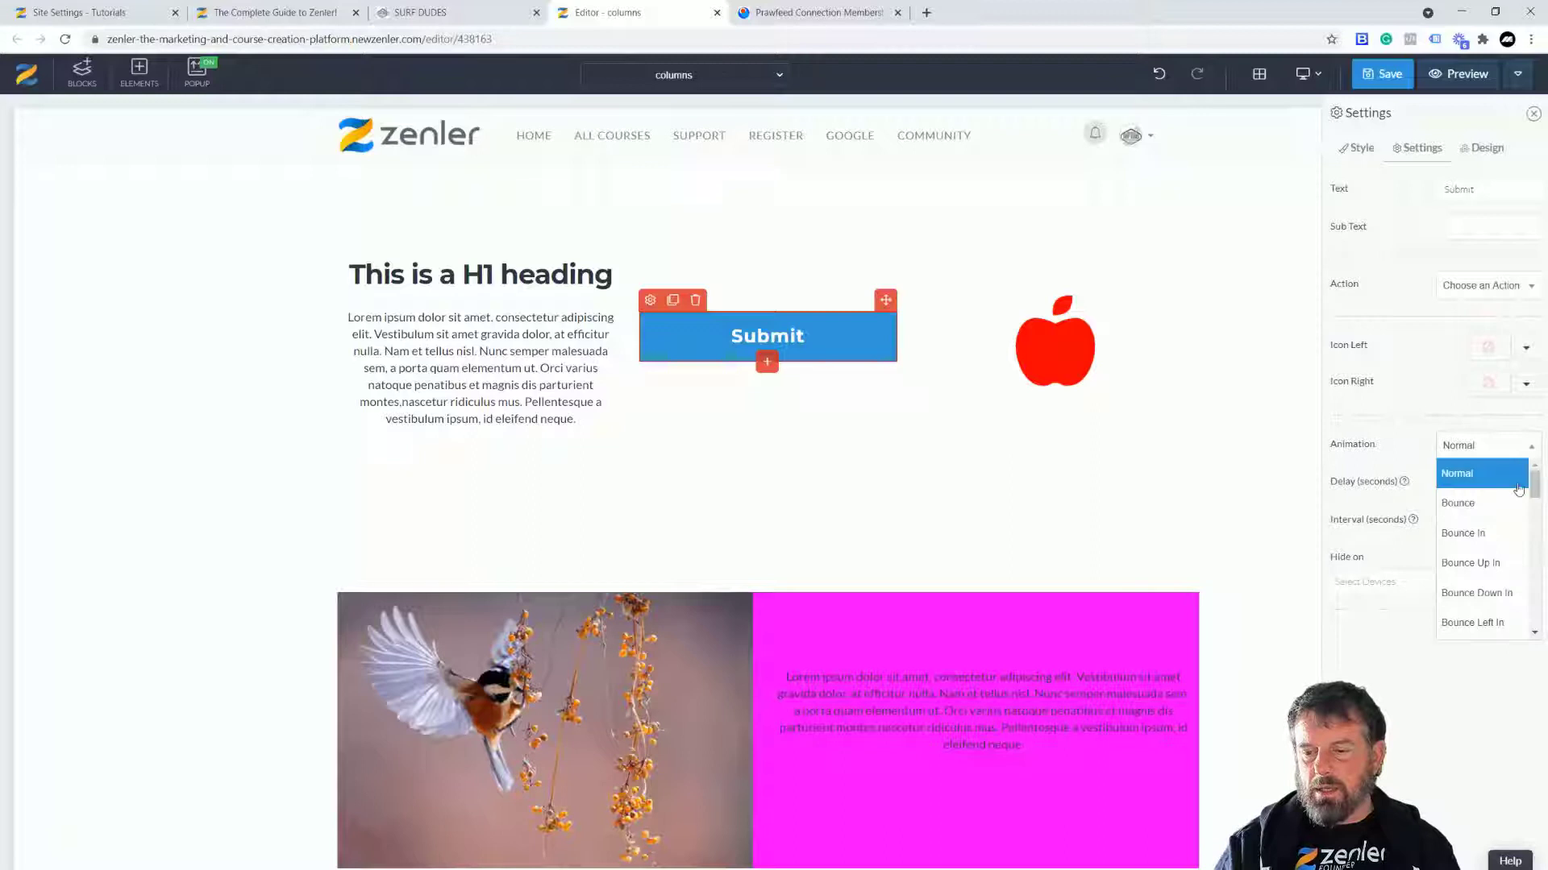
scroll(1518, 490, "down", 3)
scroll(1510, 499, "down", 3)
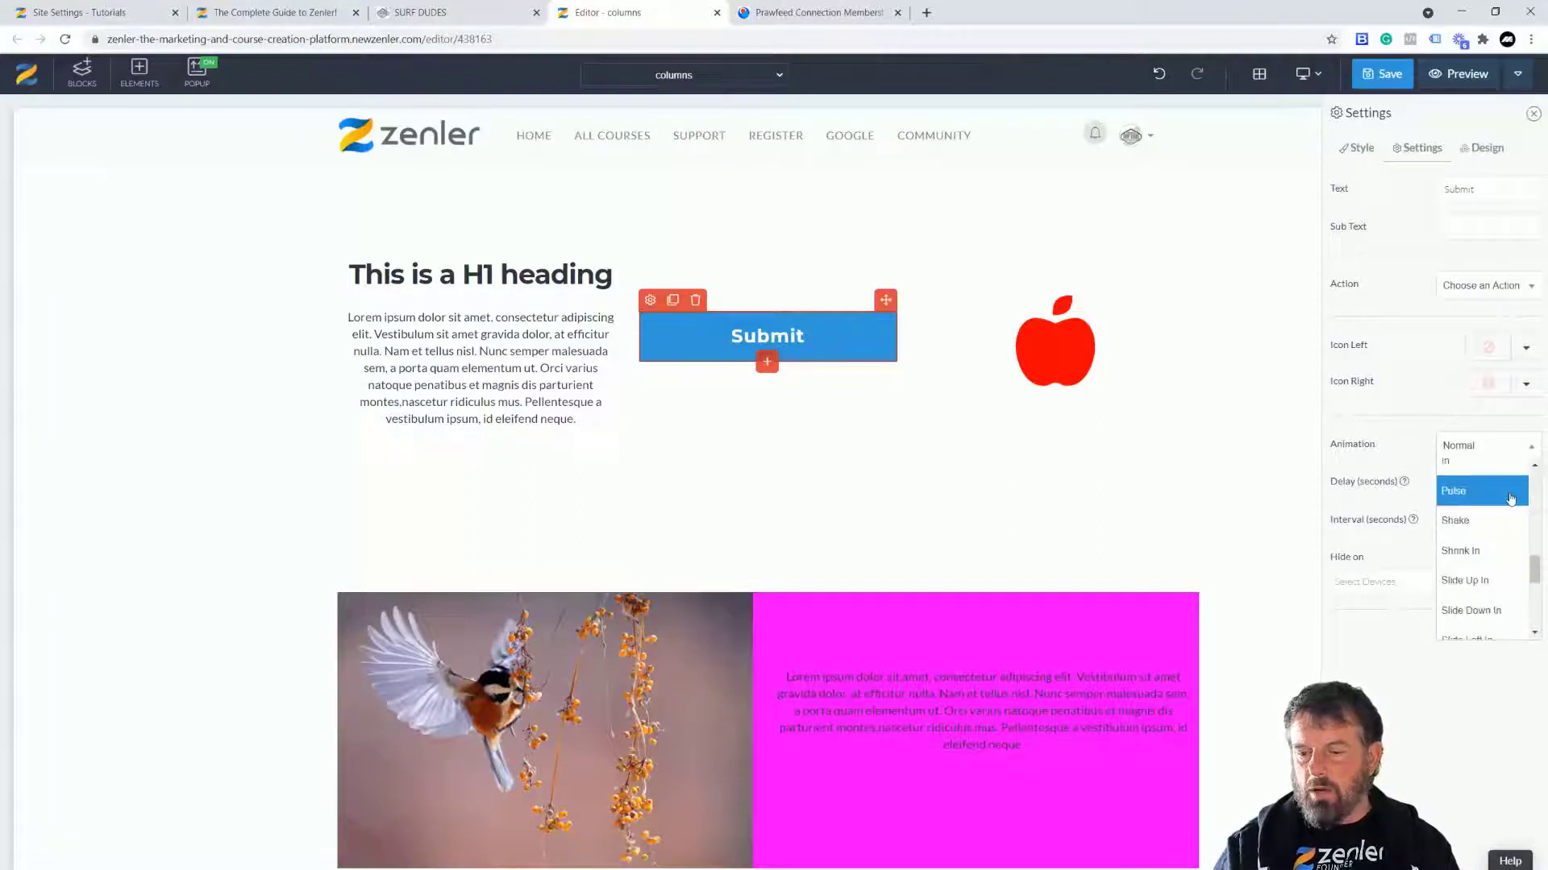
scroll(1509, 499, "down", 3)
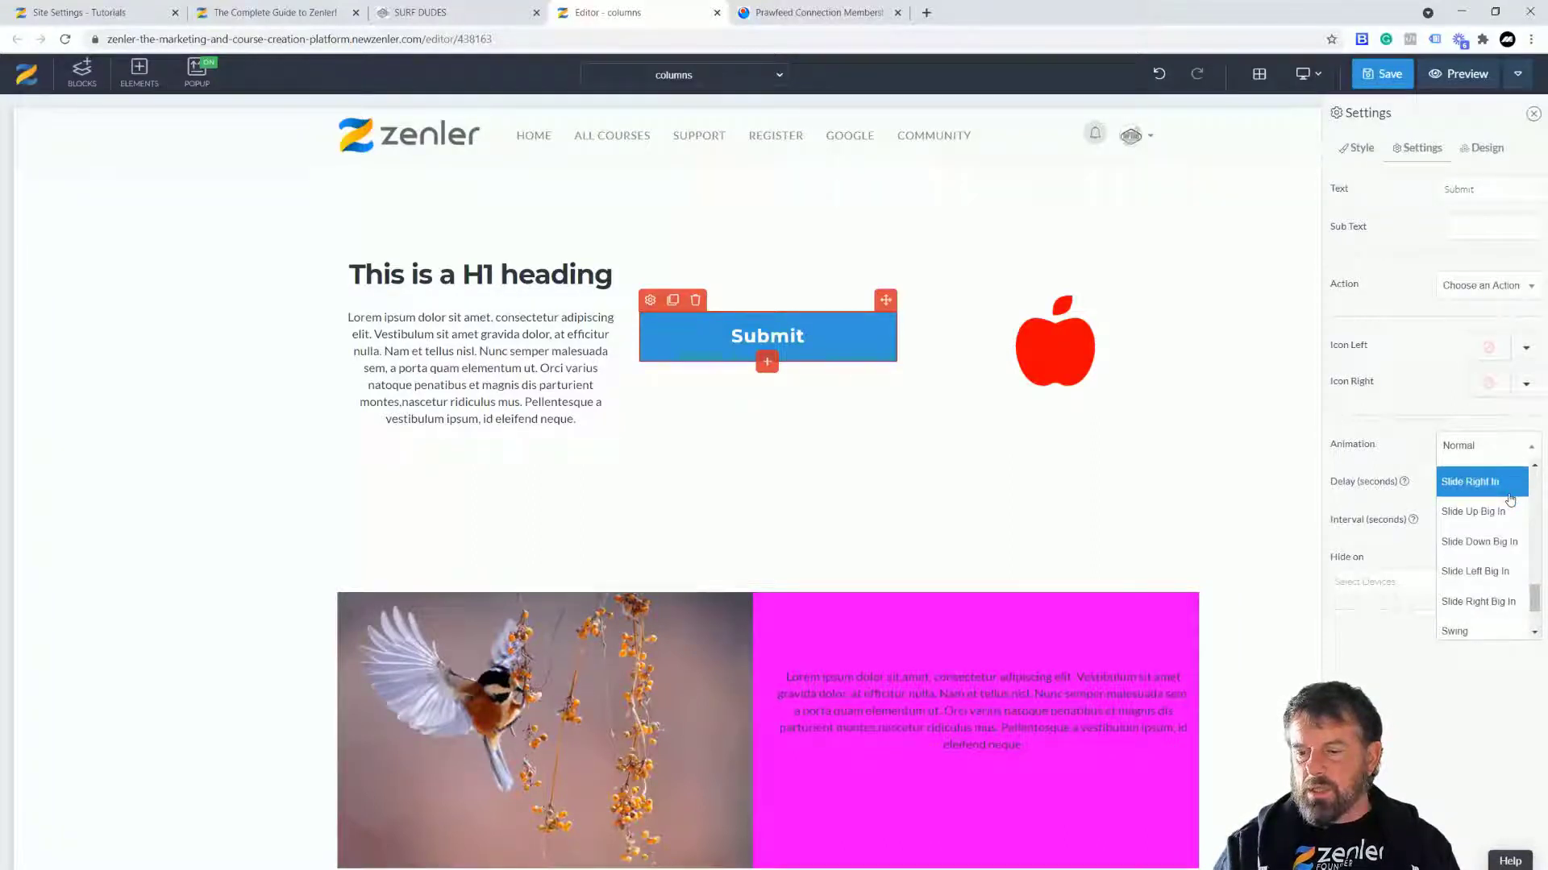
left_click(1466, 603)
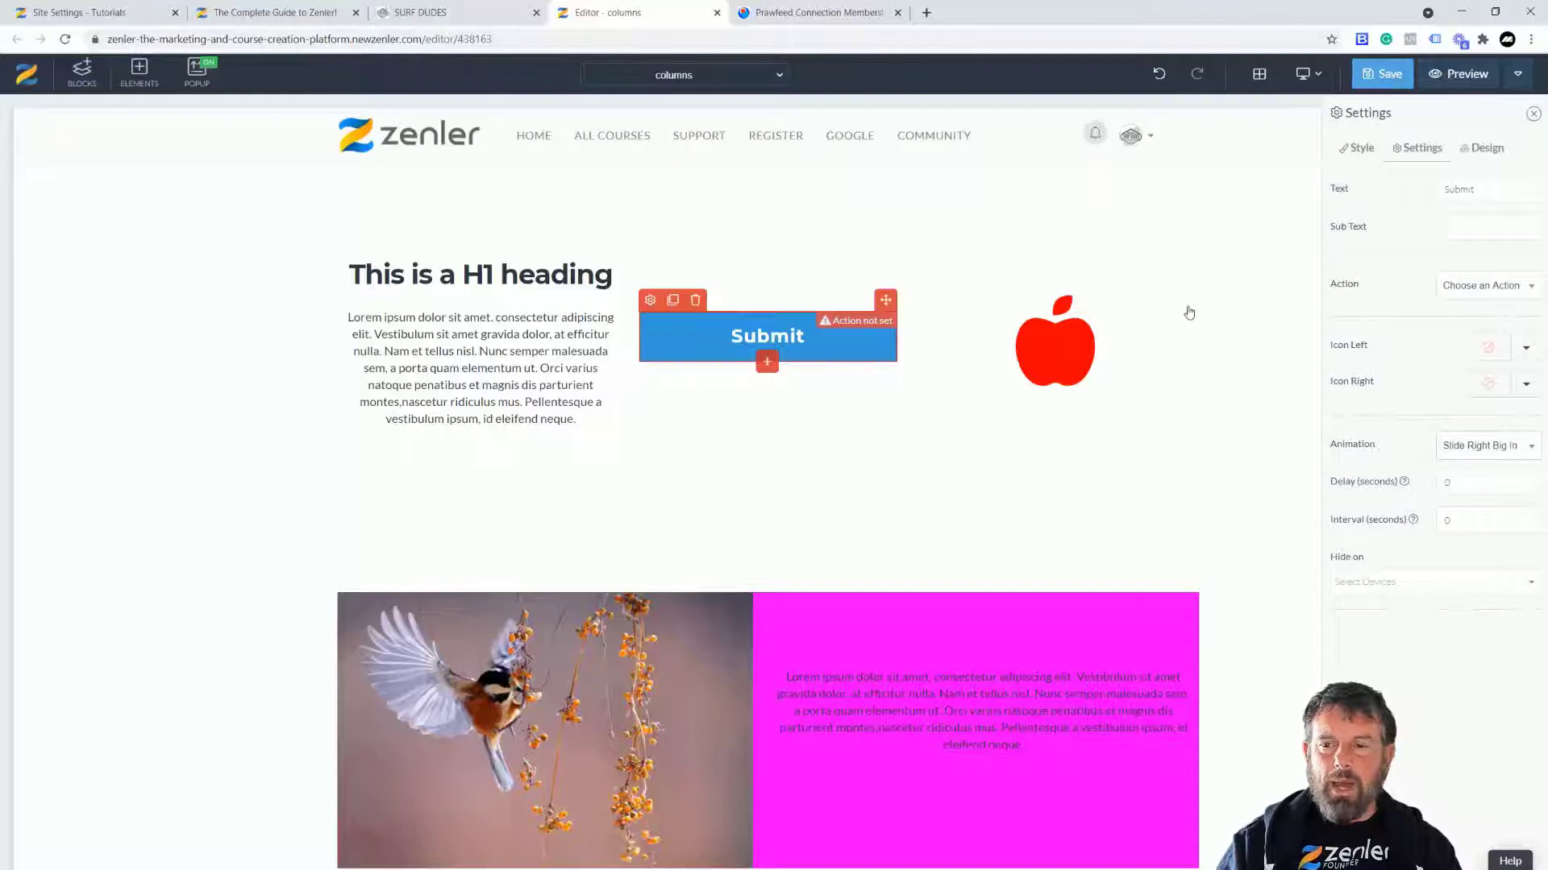
Step: Save the page, preview its animations in the browser and return to the editor
key("ctrl+s")
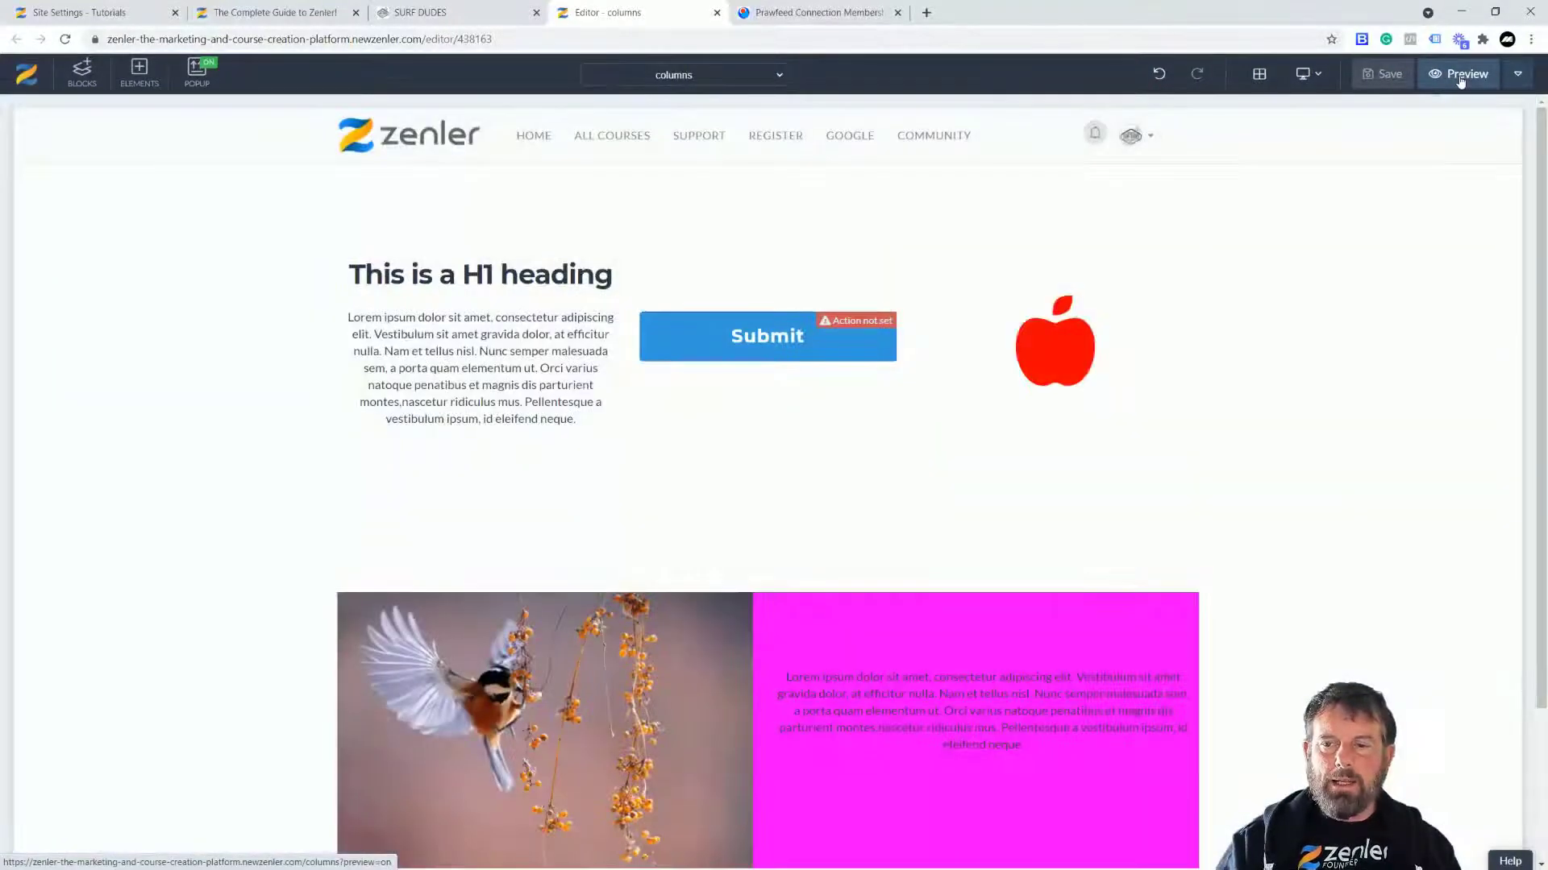
left_click(1461, 79)
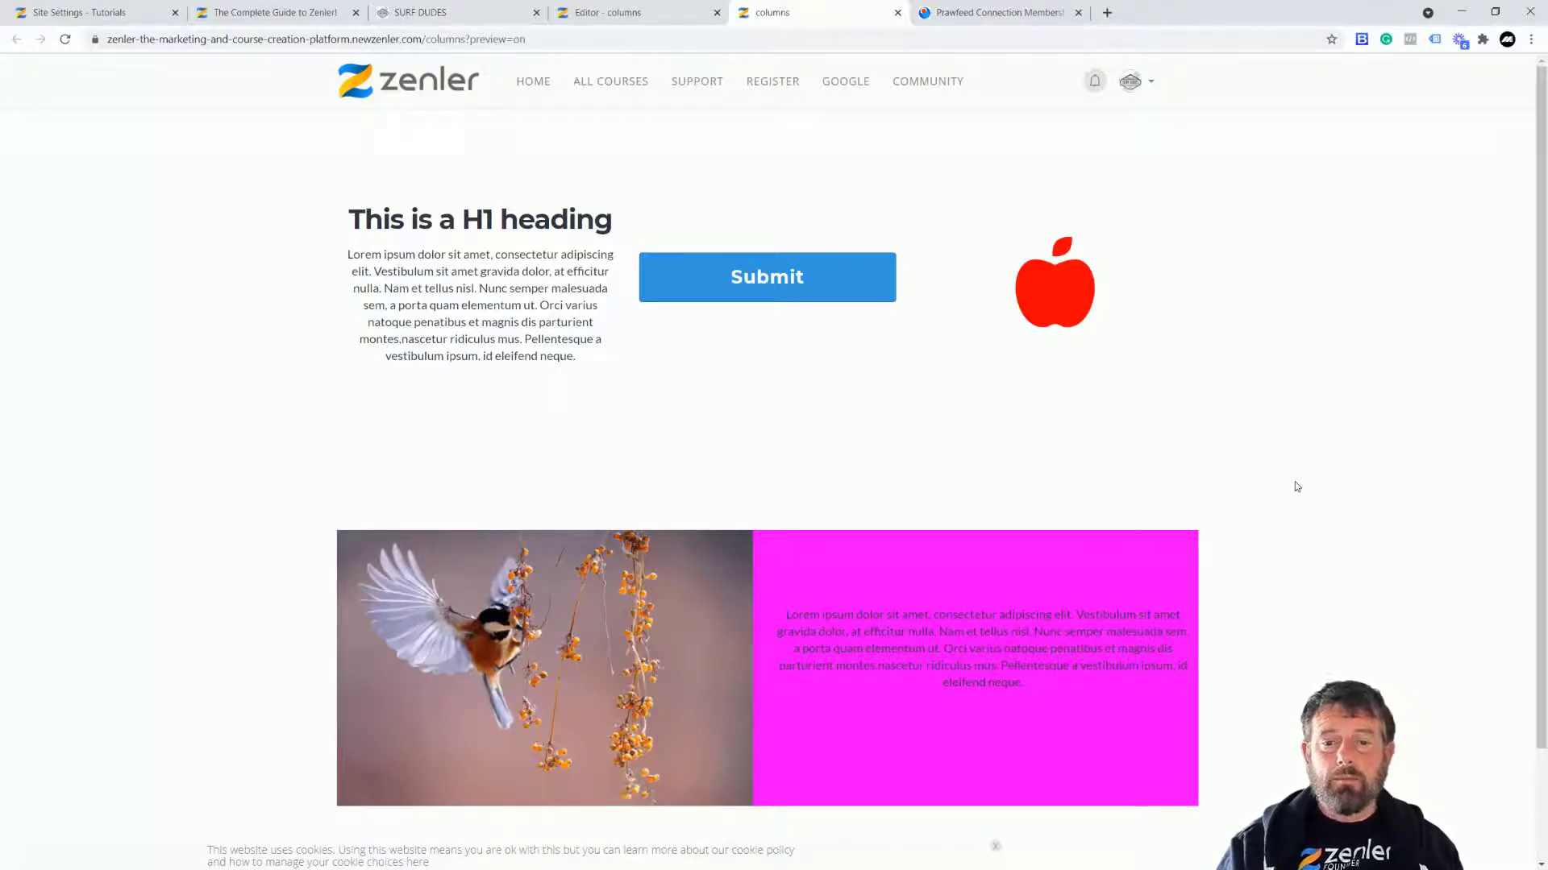
left_click(660, 16)
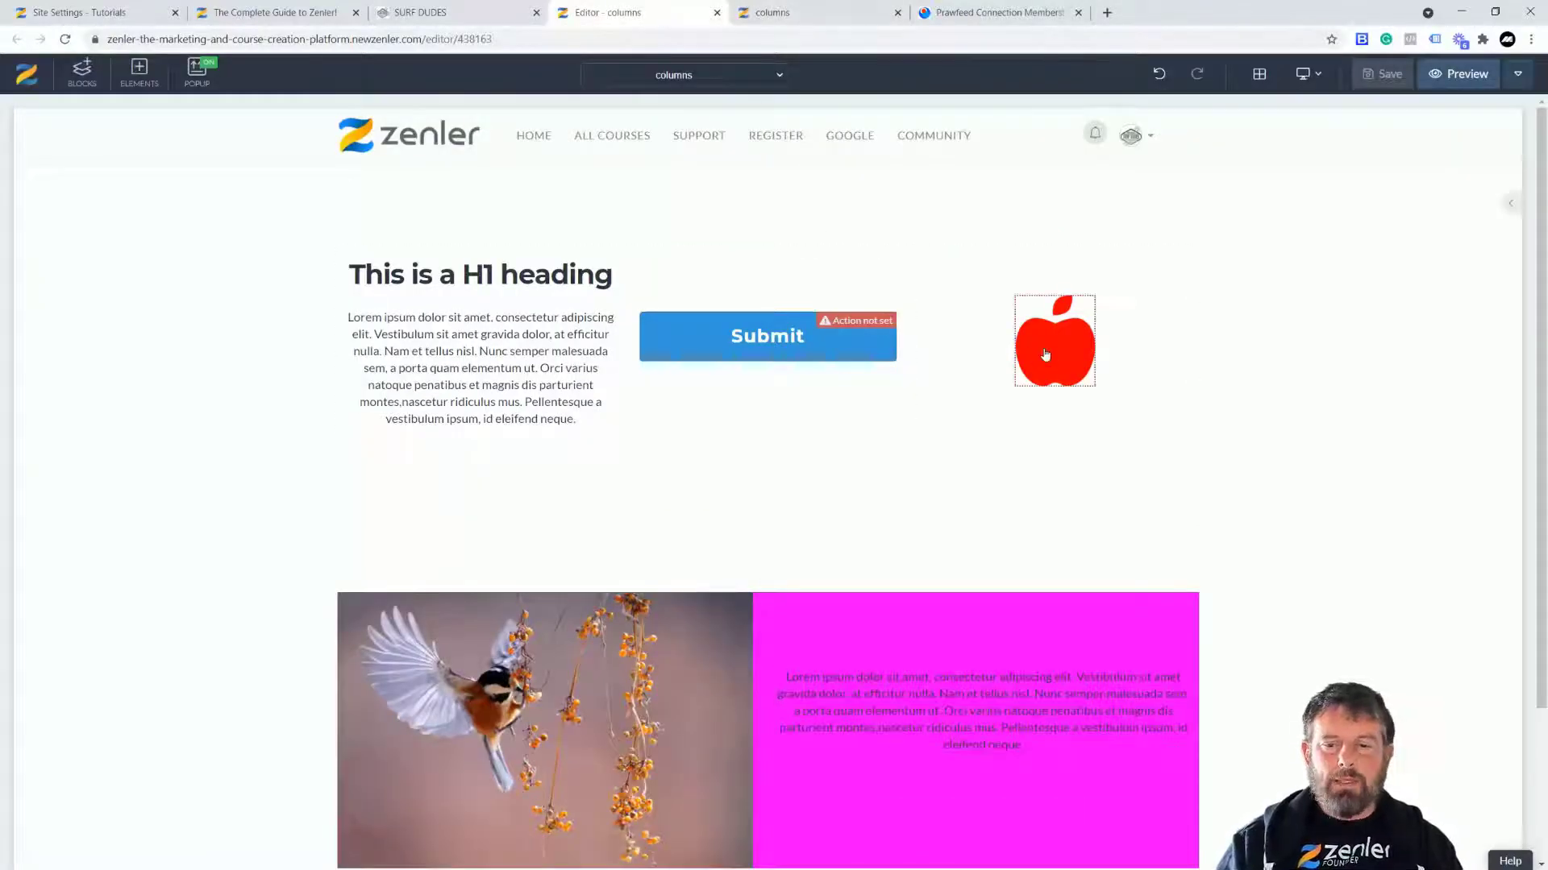
Step: Open the H1 heading's animation settings and check the explanation of the delay option
left_click(1045, 355)
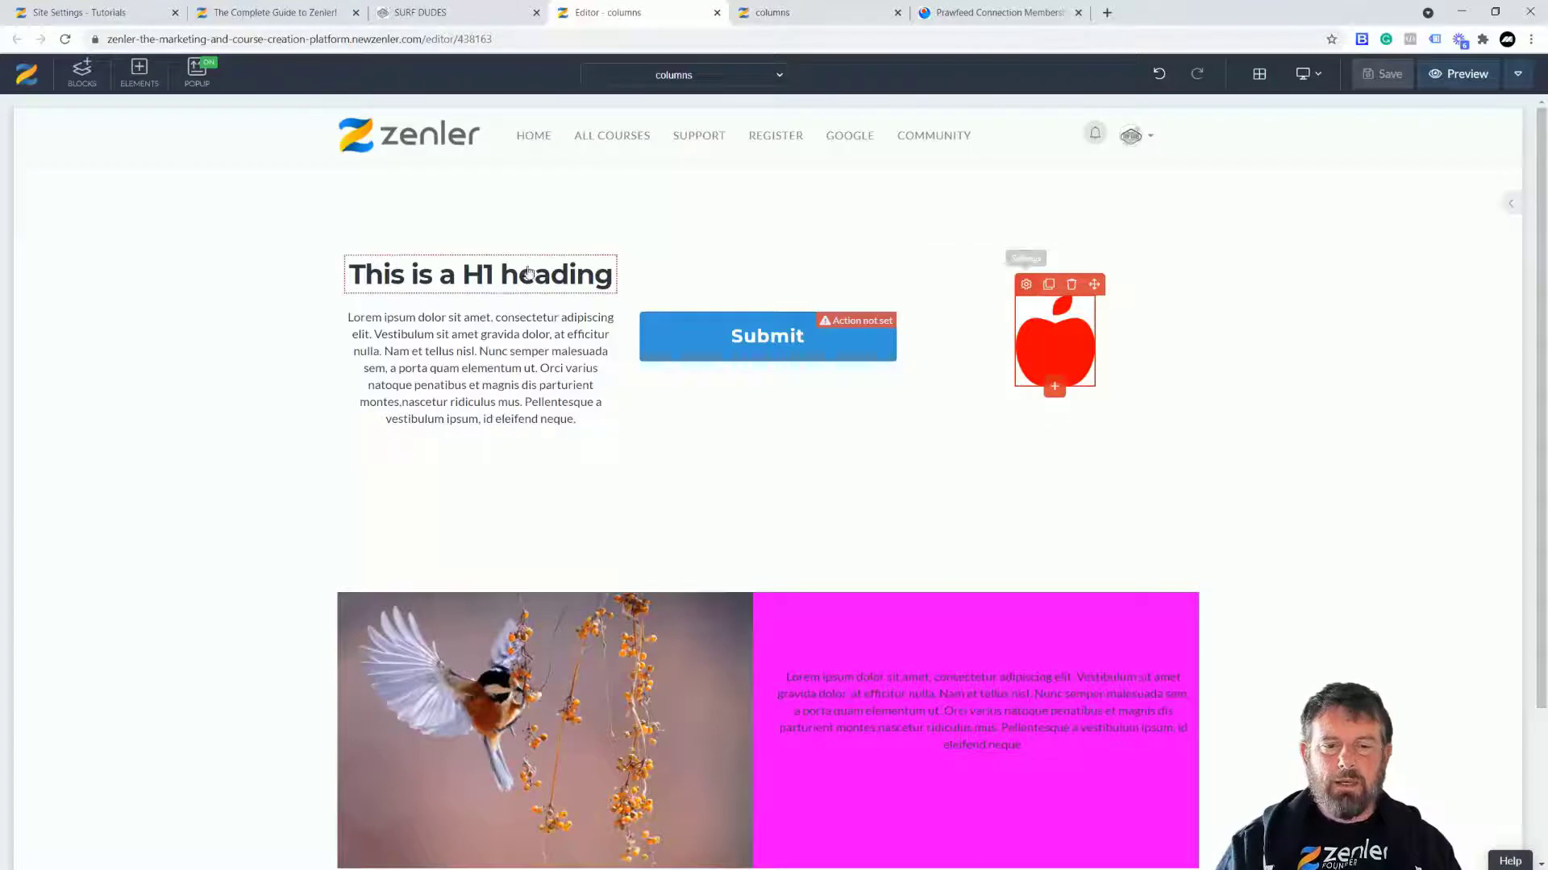
left_click(353, 266)
left_click(354, 245)
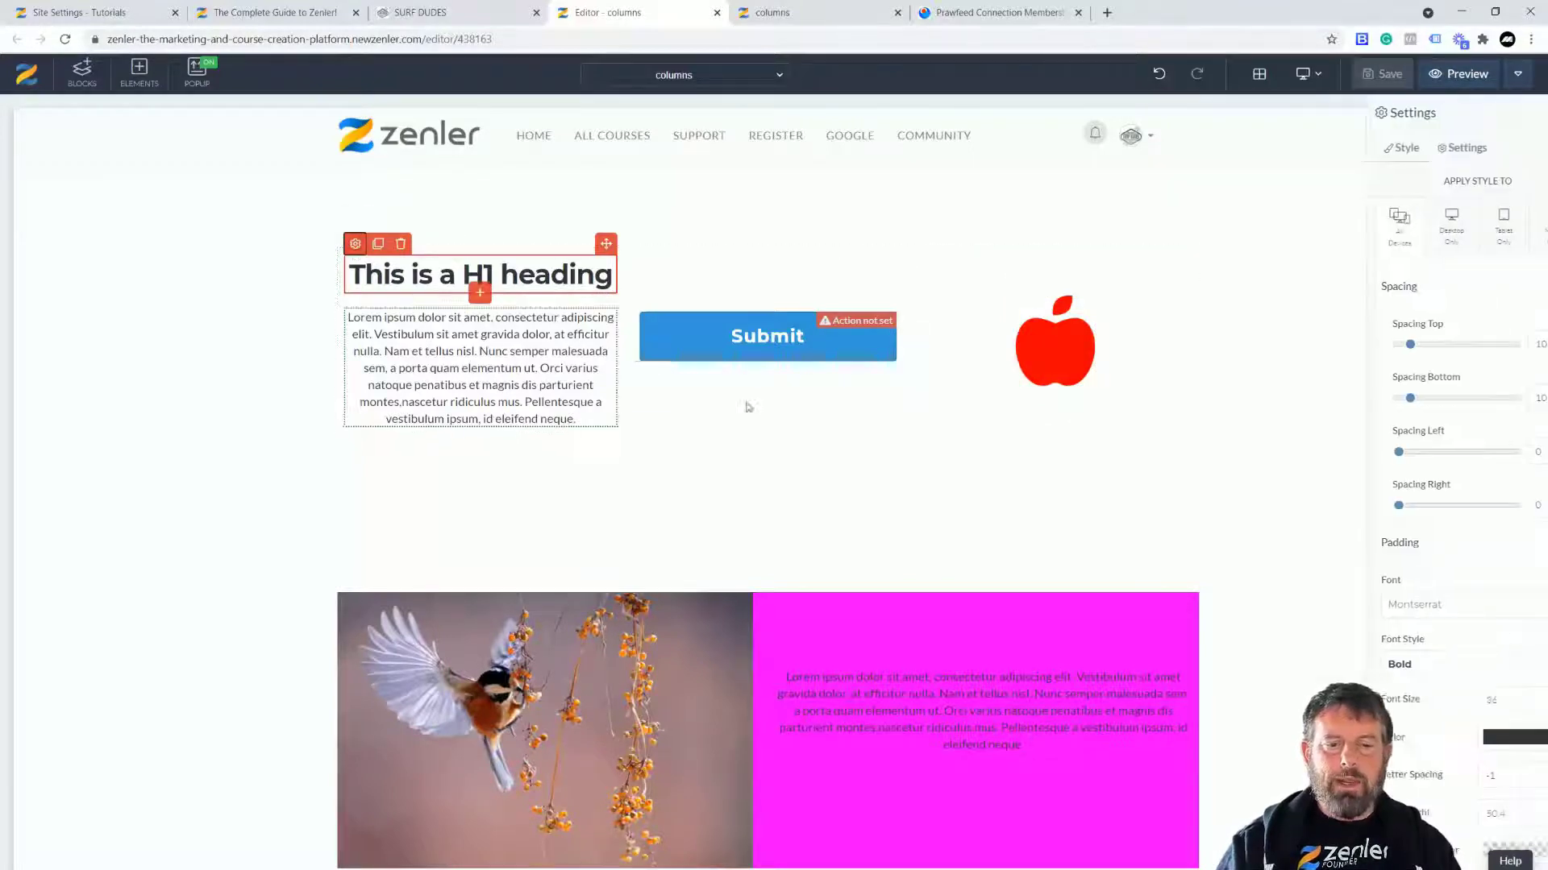
left_click(1427, 148)
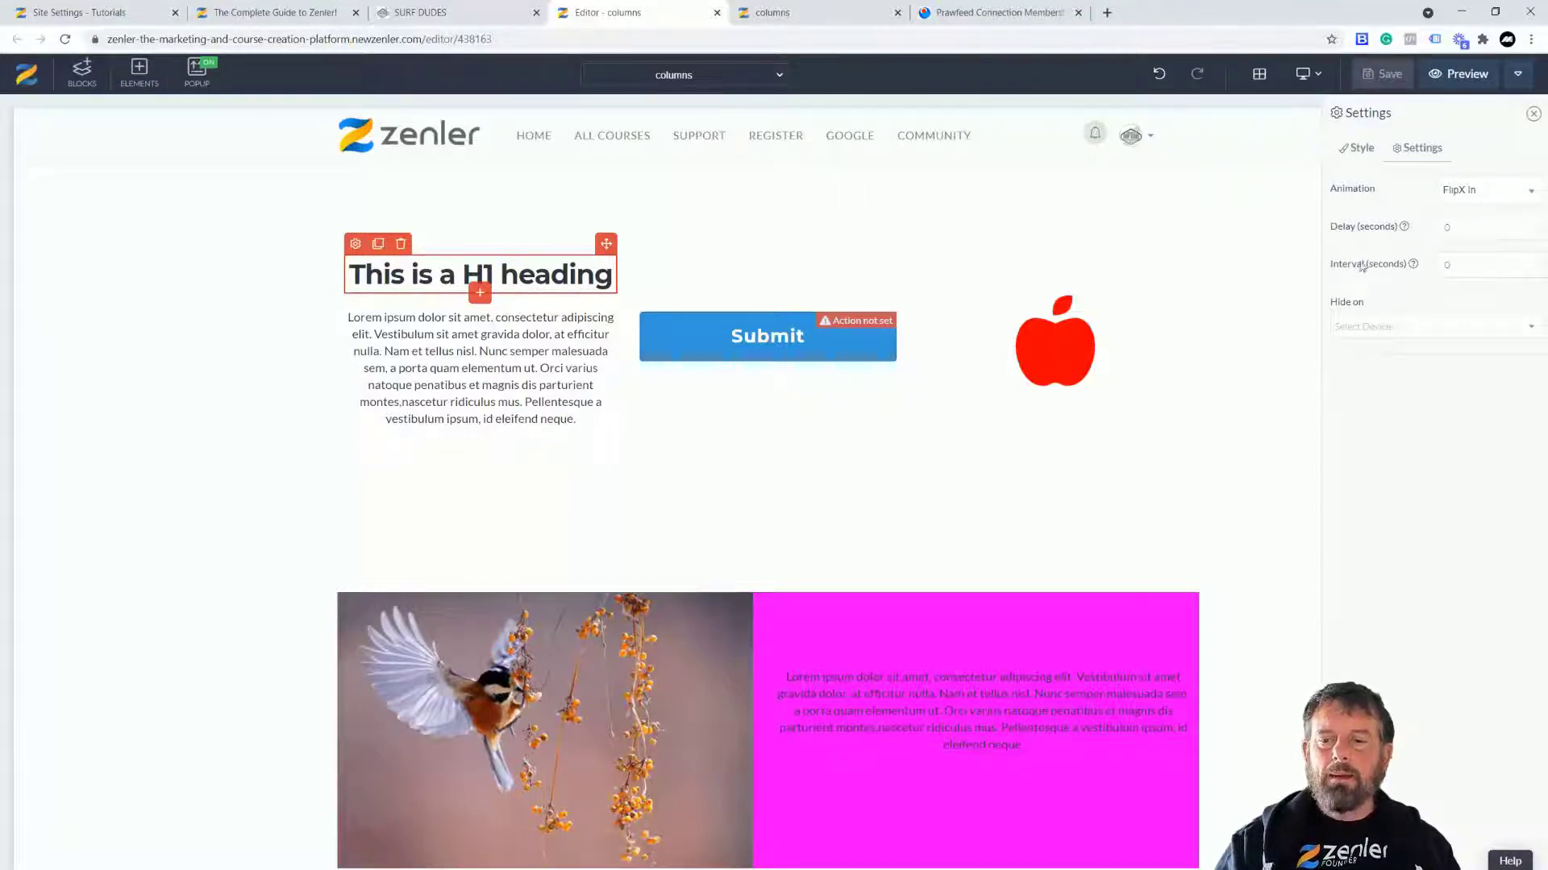
mouse_move(1406, 232)
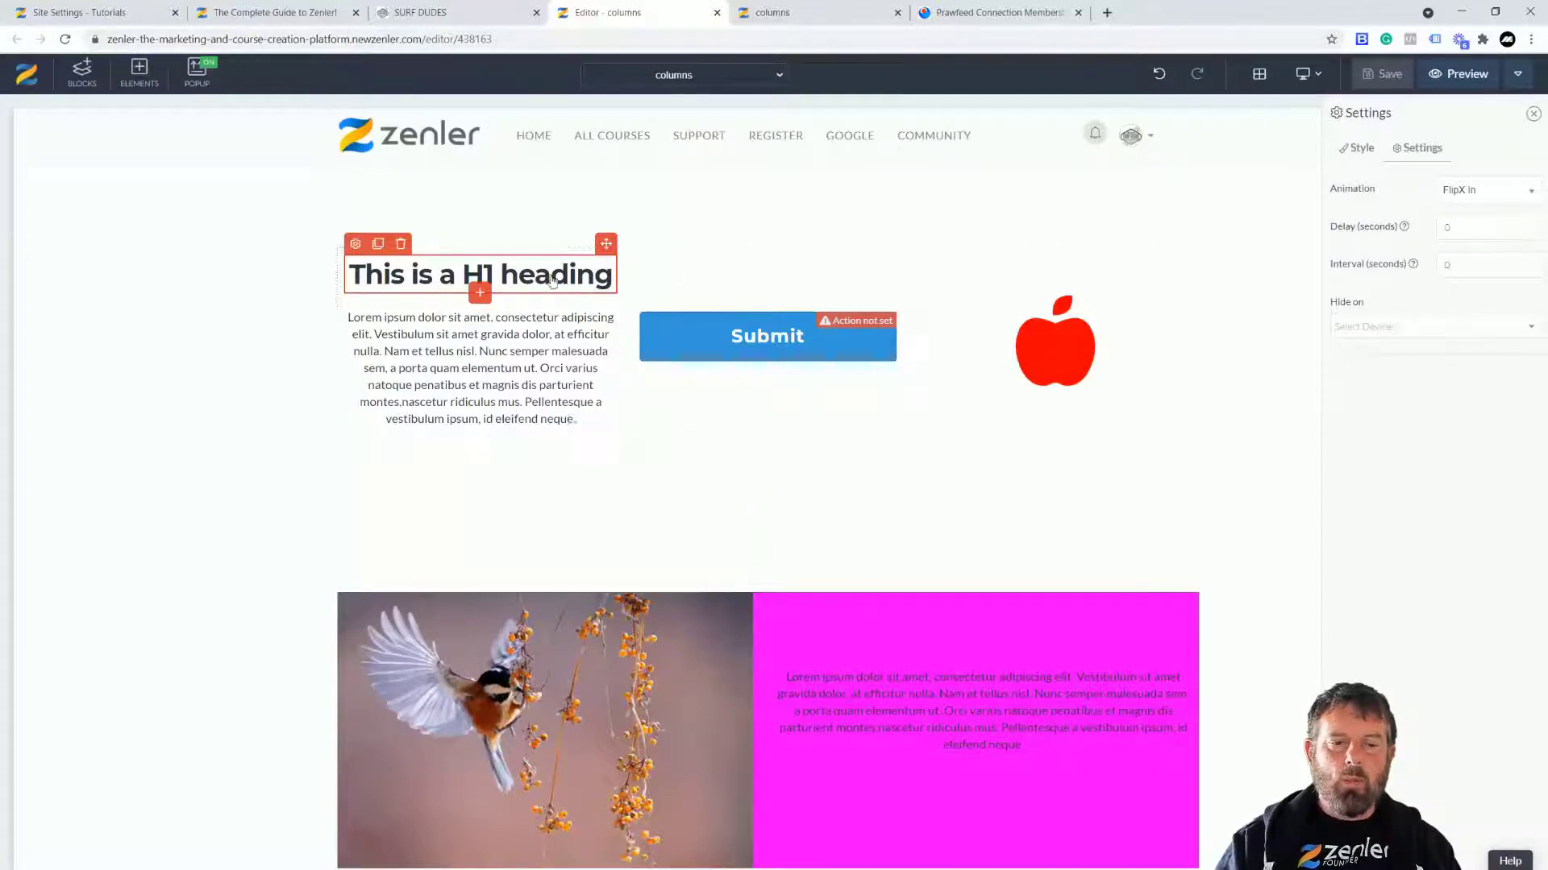
Step: Set the delay of the Submit button's Slide Right Big In animation to 2 seconds
left_click(673, 344)
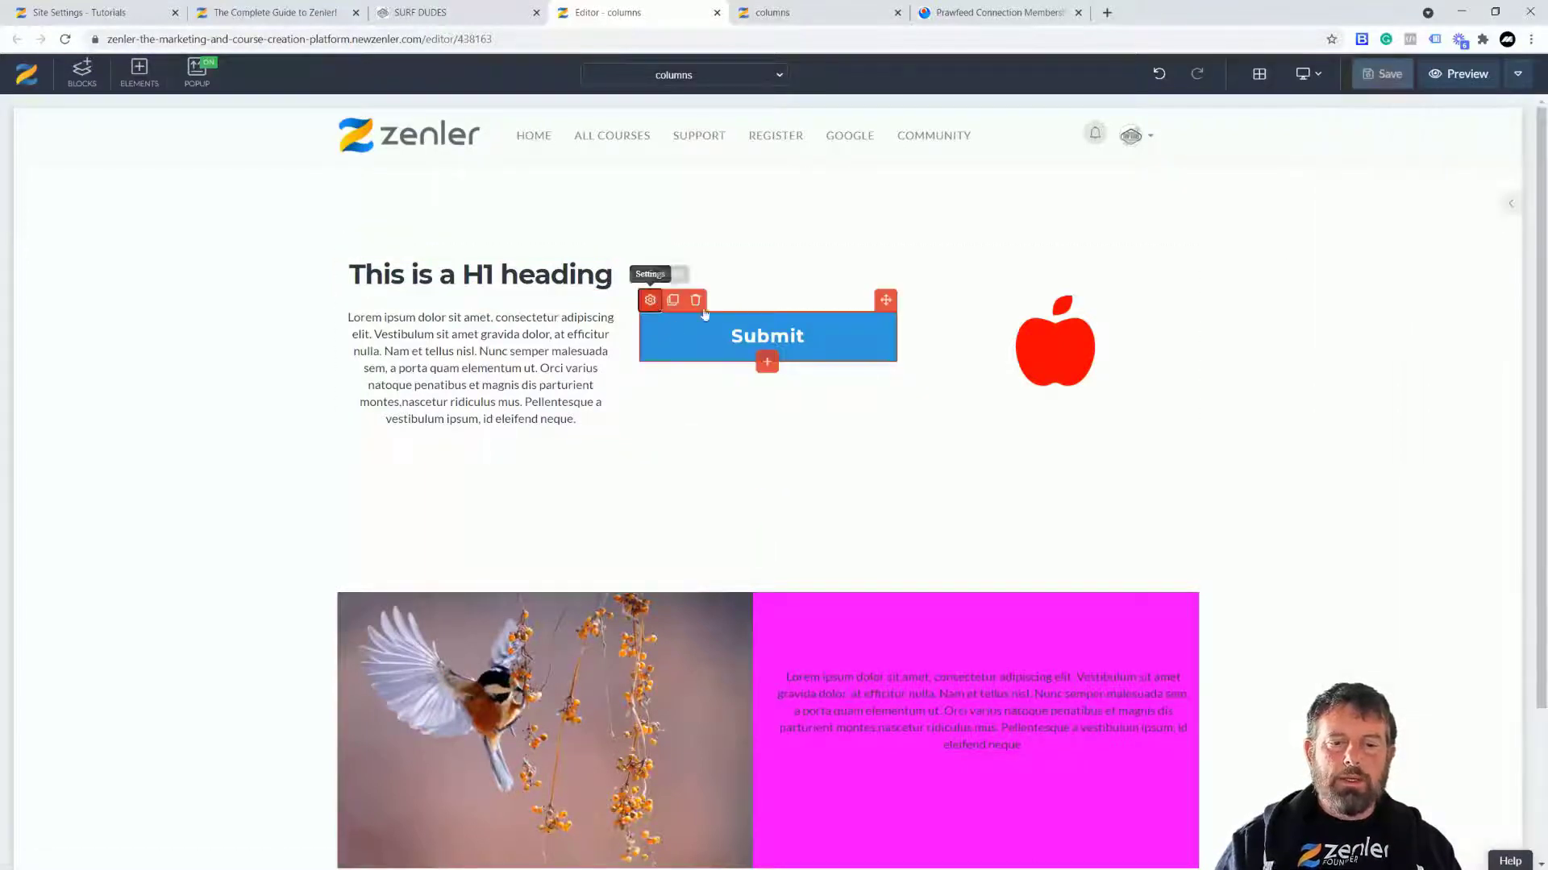
left_click(1485, 152)
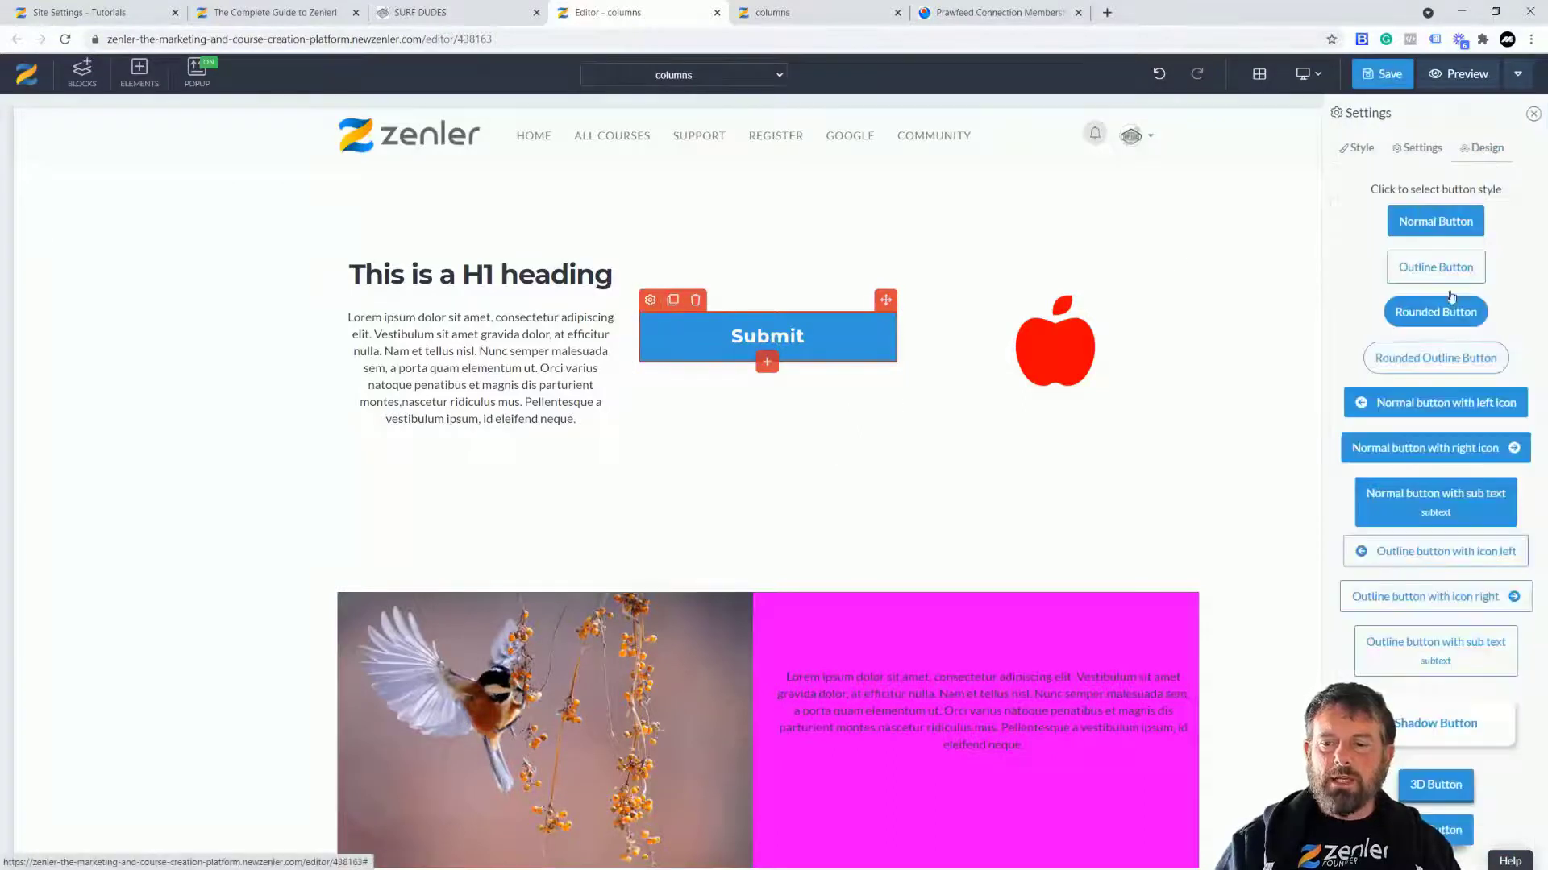
left_click(1421, 149)
left_click_drag(1459, 482, 1436, 483)
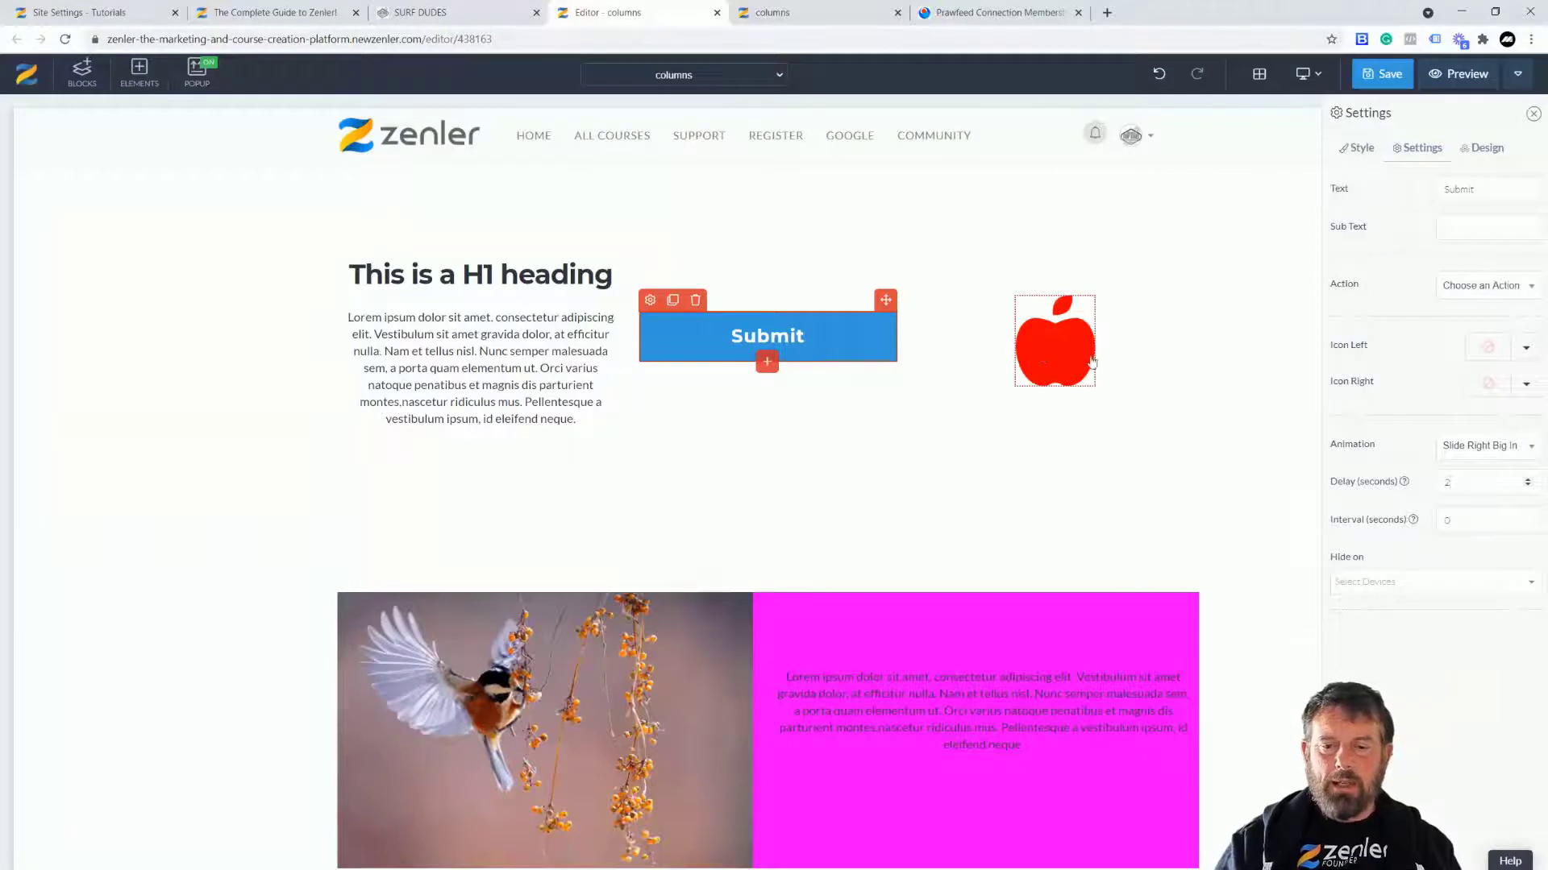
Step: Set the delay of the red apple icon's Pulse animation to 4 seconds
left_click(1039, 345)
left_click(1026, 284)
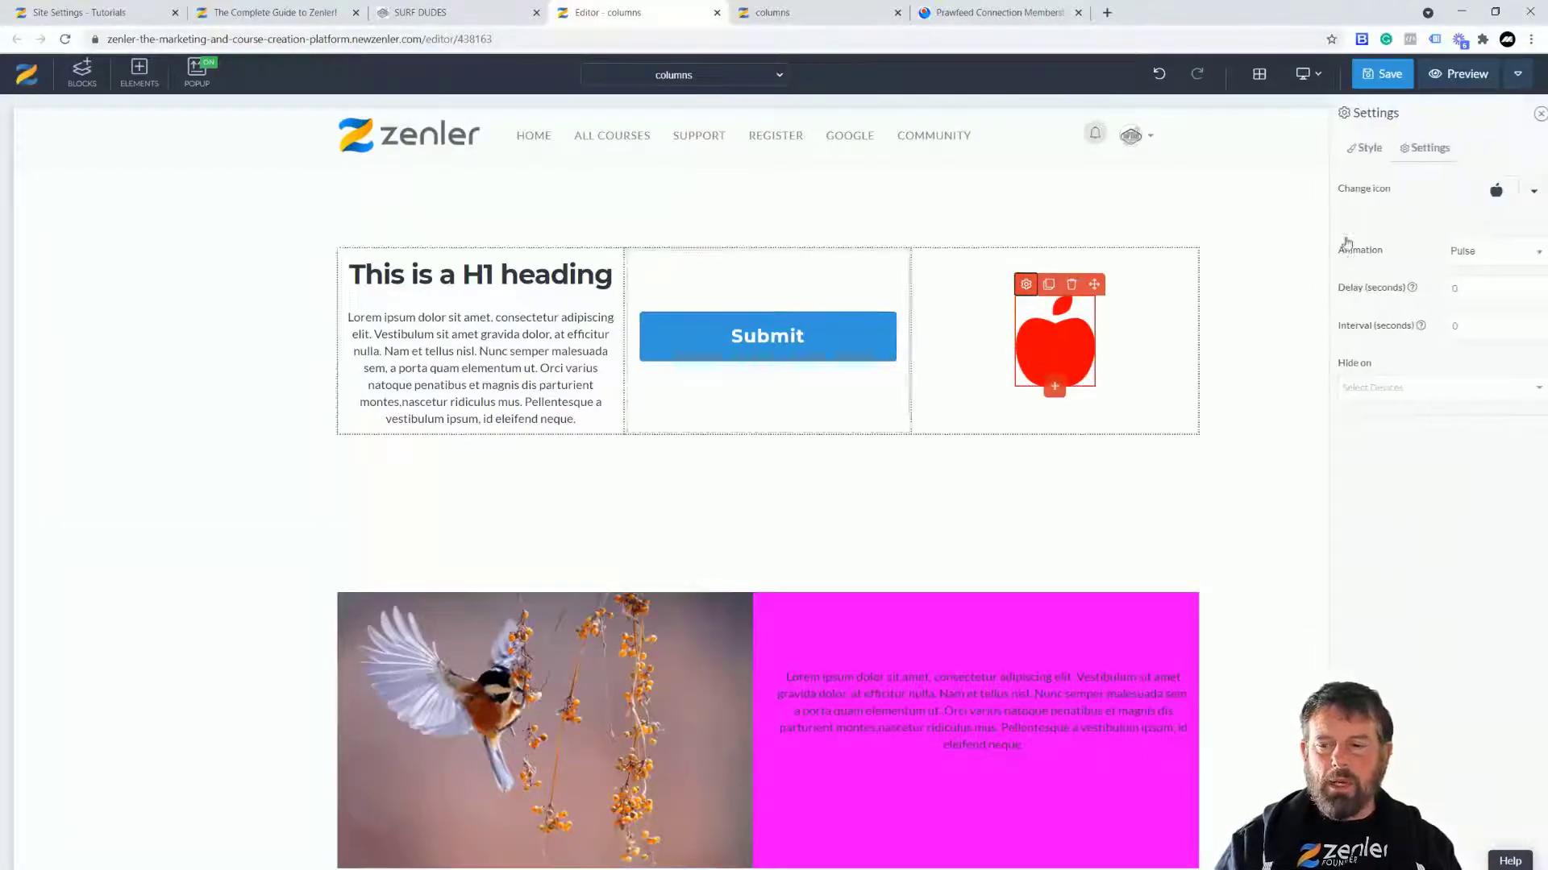
left_click_drag(1463, 288, 1434, 292)
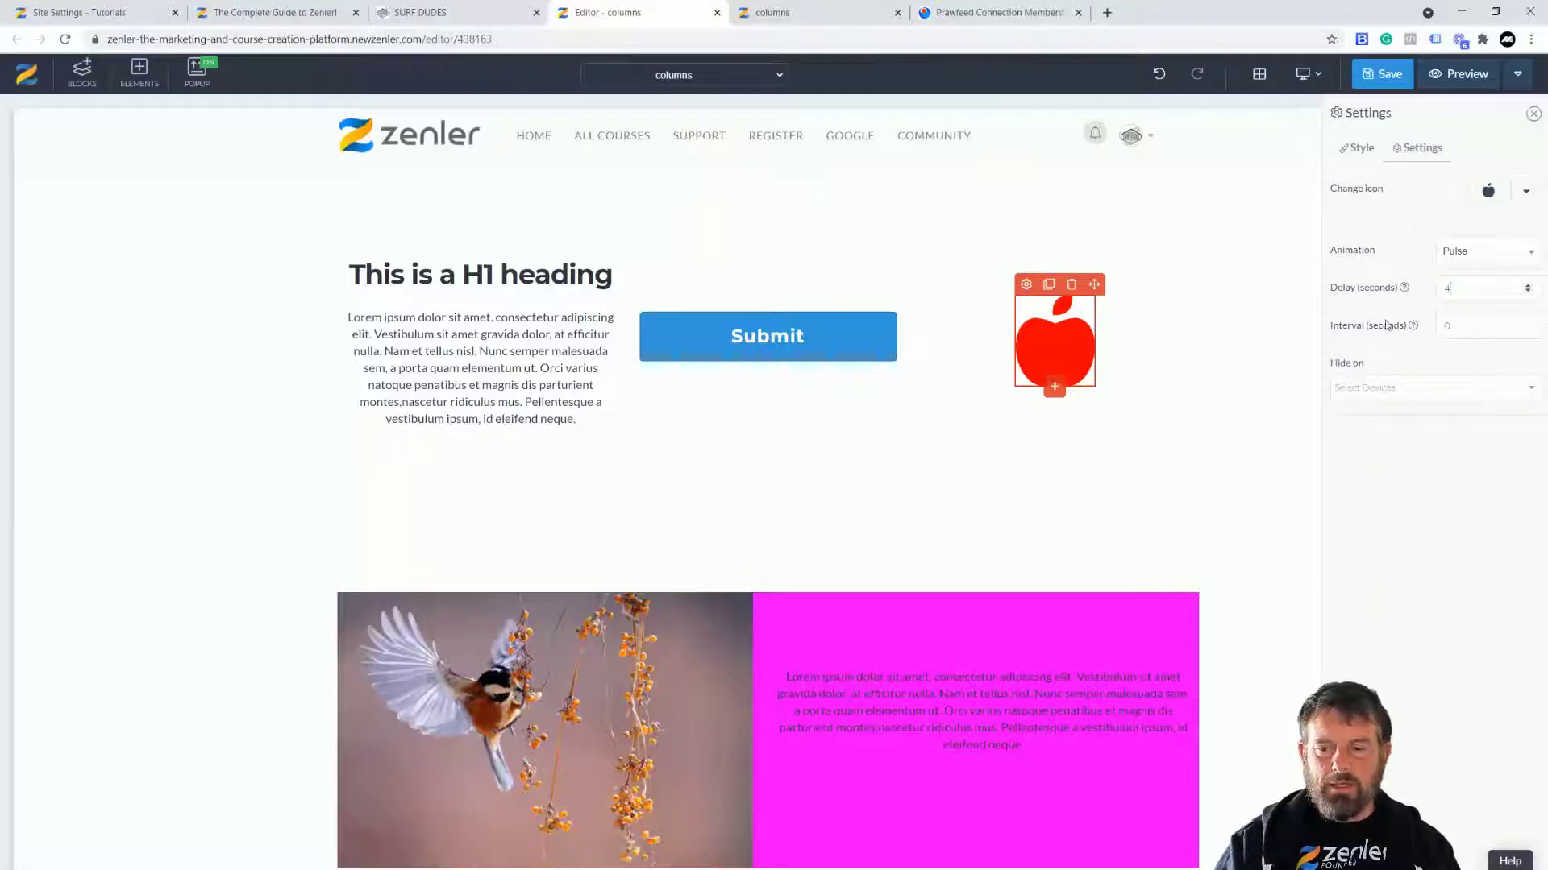
left_click(1277, 435)
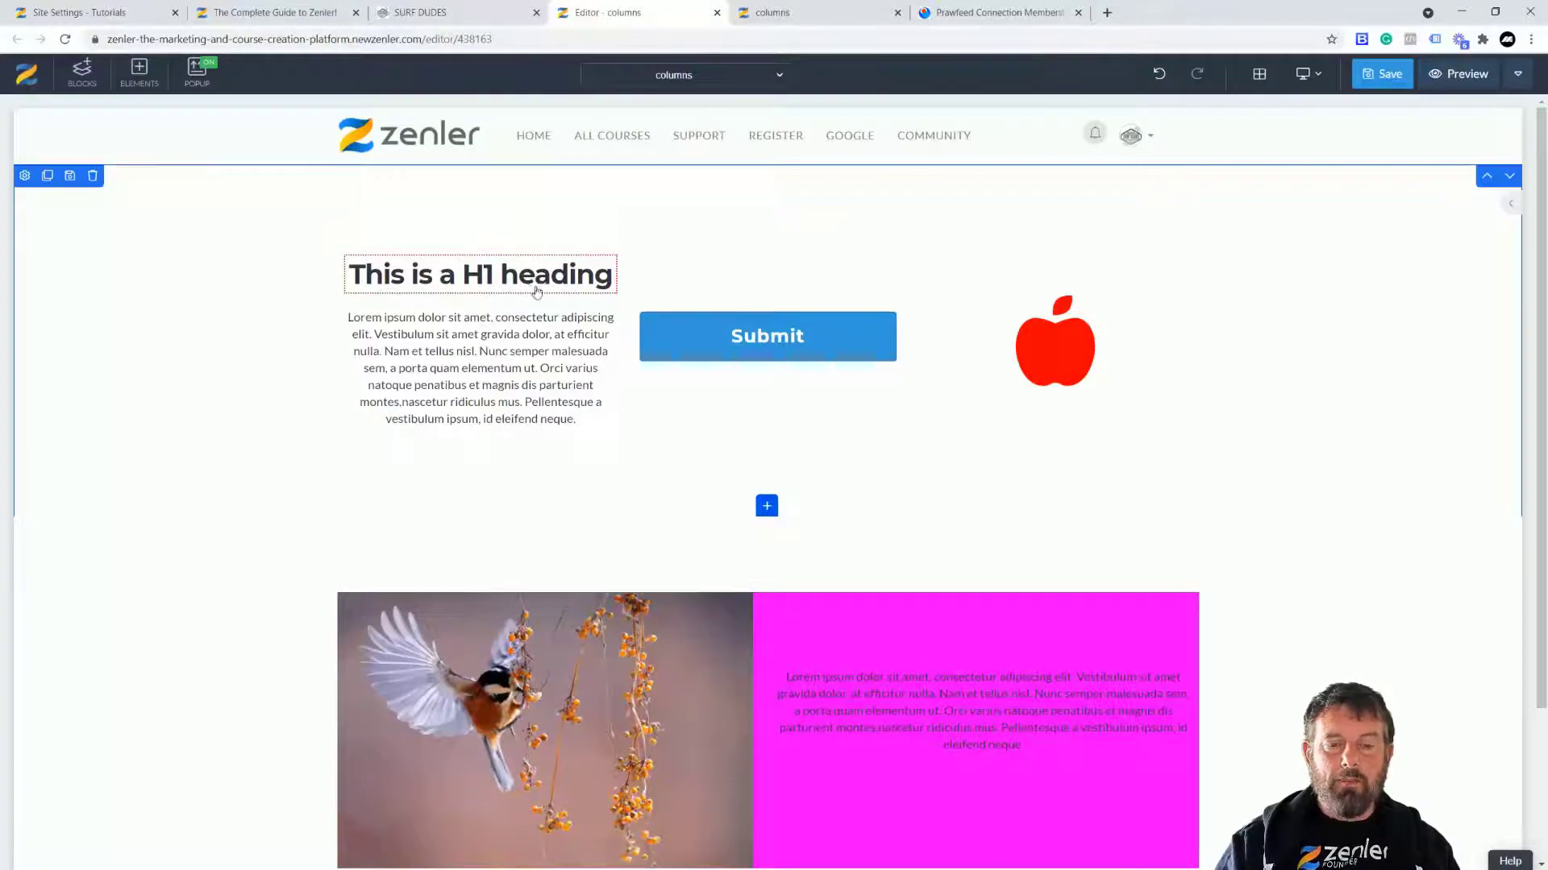
Step: Save the page, reload its browser preview to watch the delayed animations and return to the editor
left_click(1383, 75)
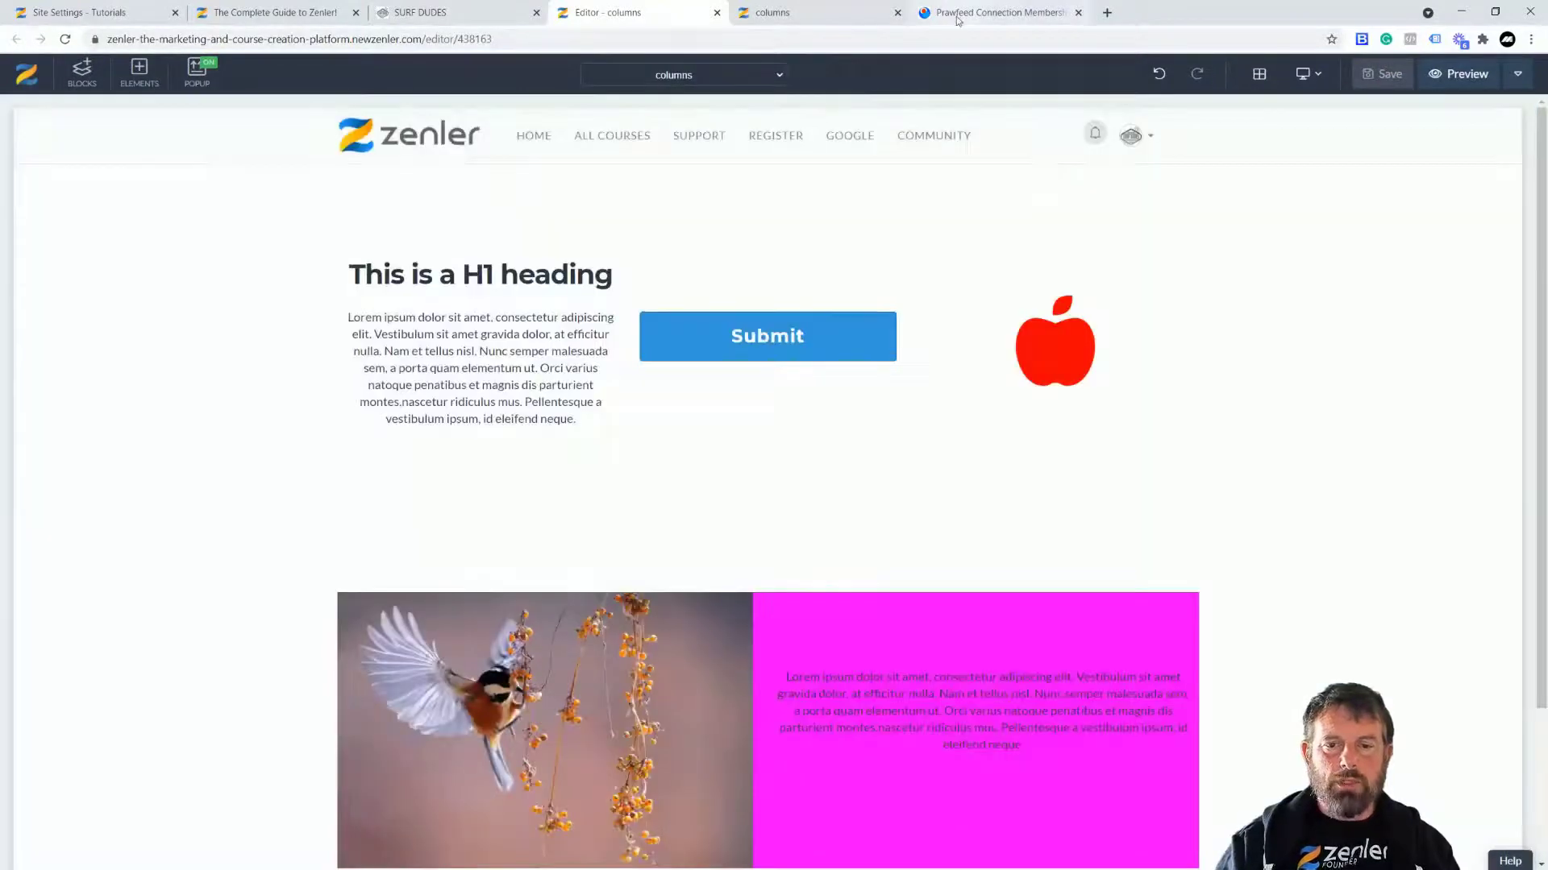
left_click(959, 12)
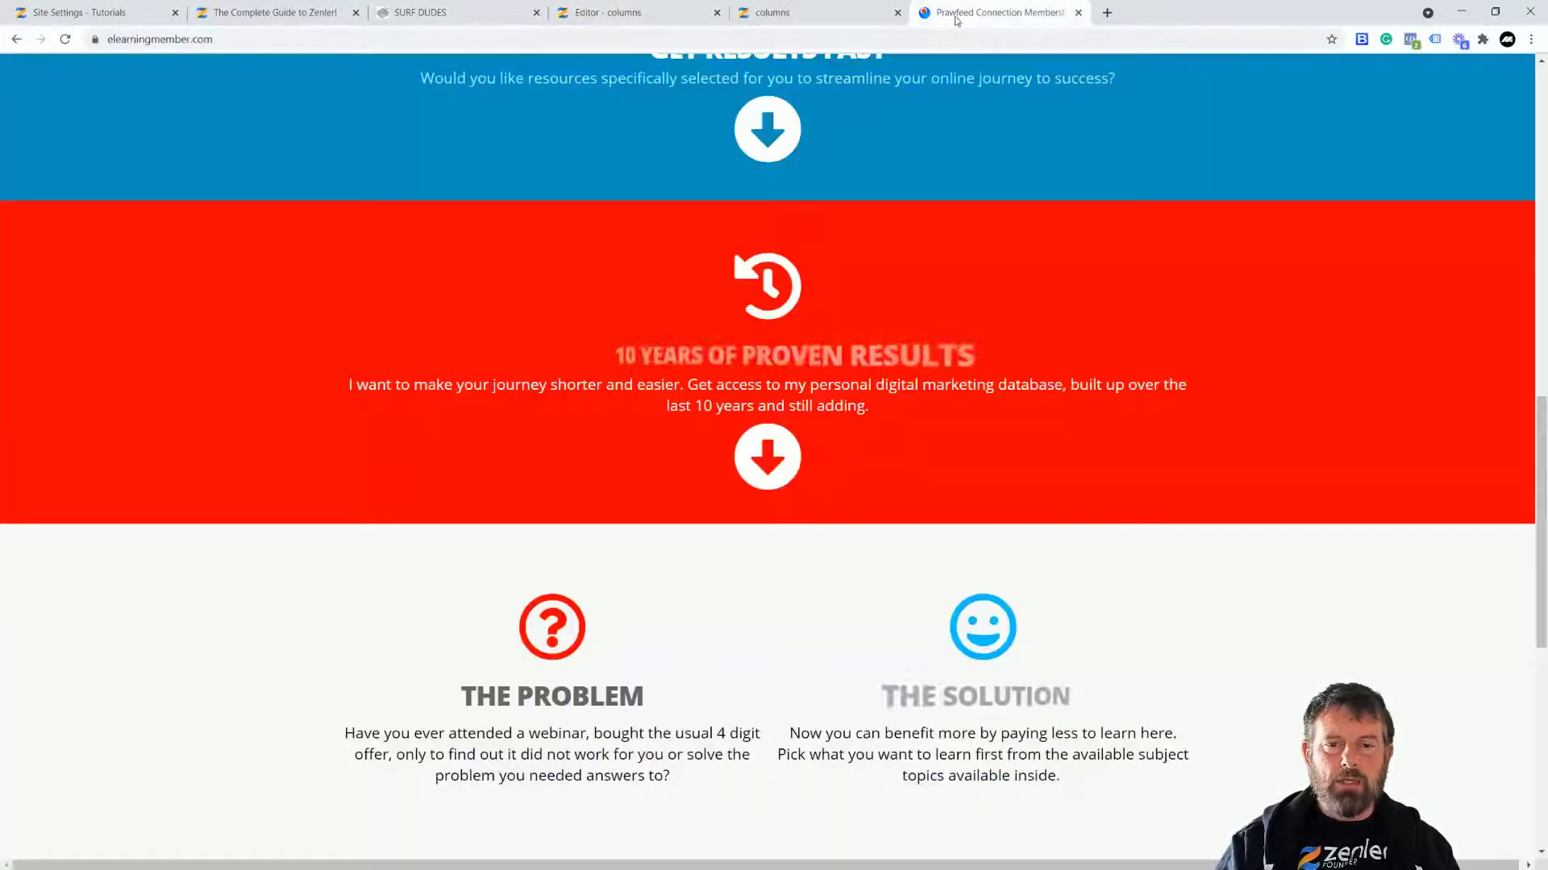
left_click(773, 12)
left_click(64, 38)
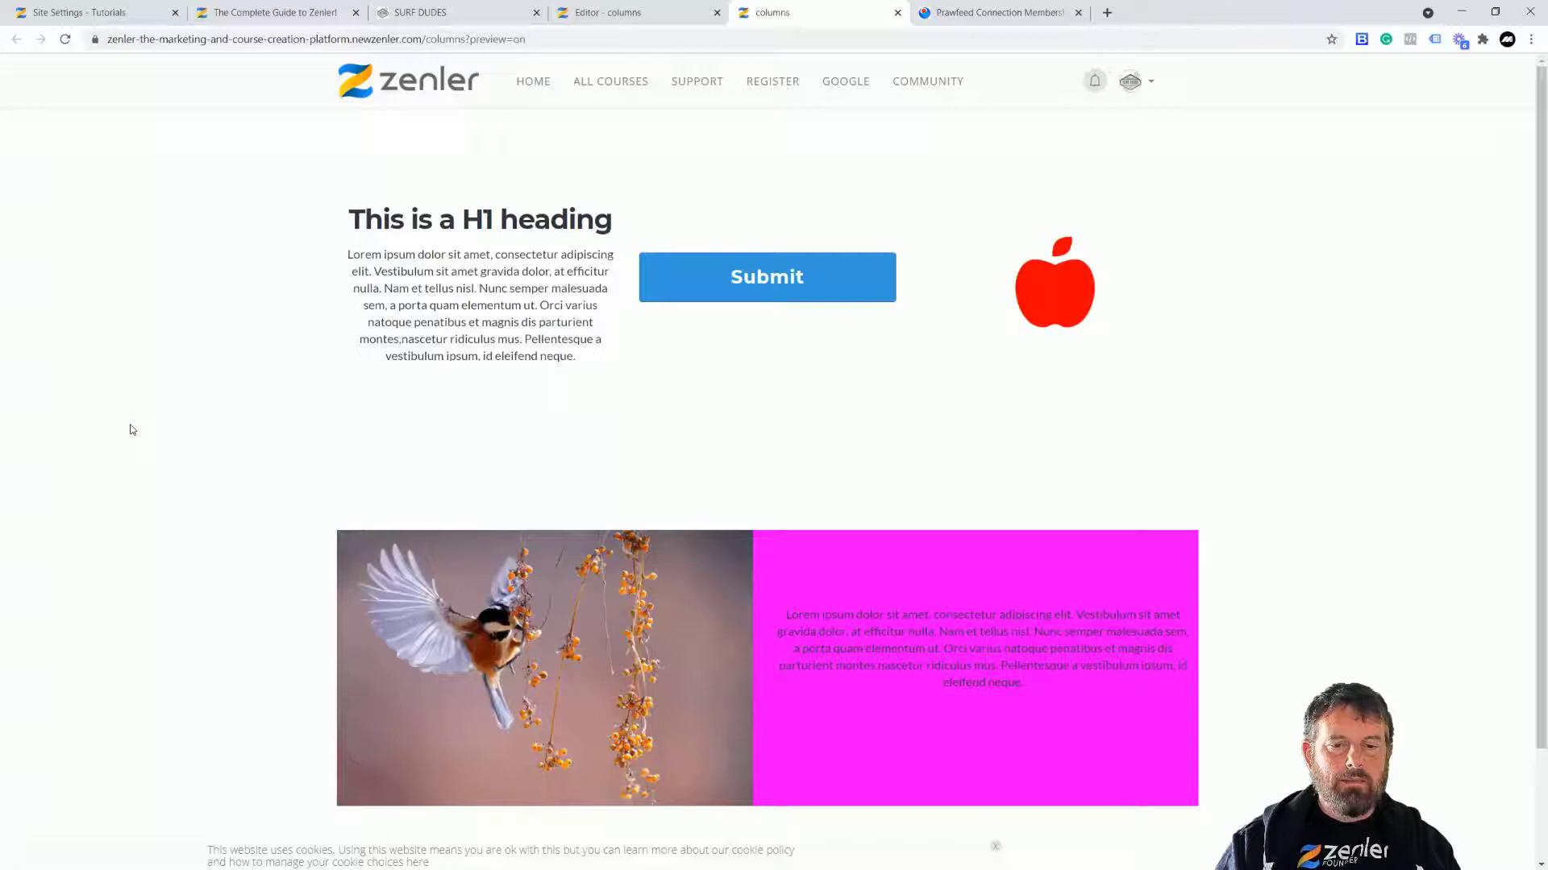
left_click(642, 18)
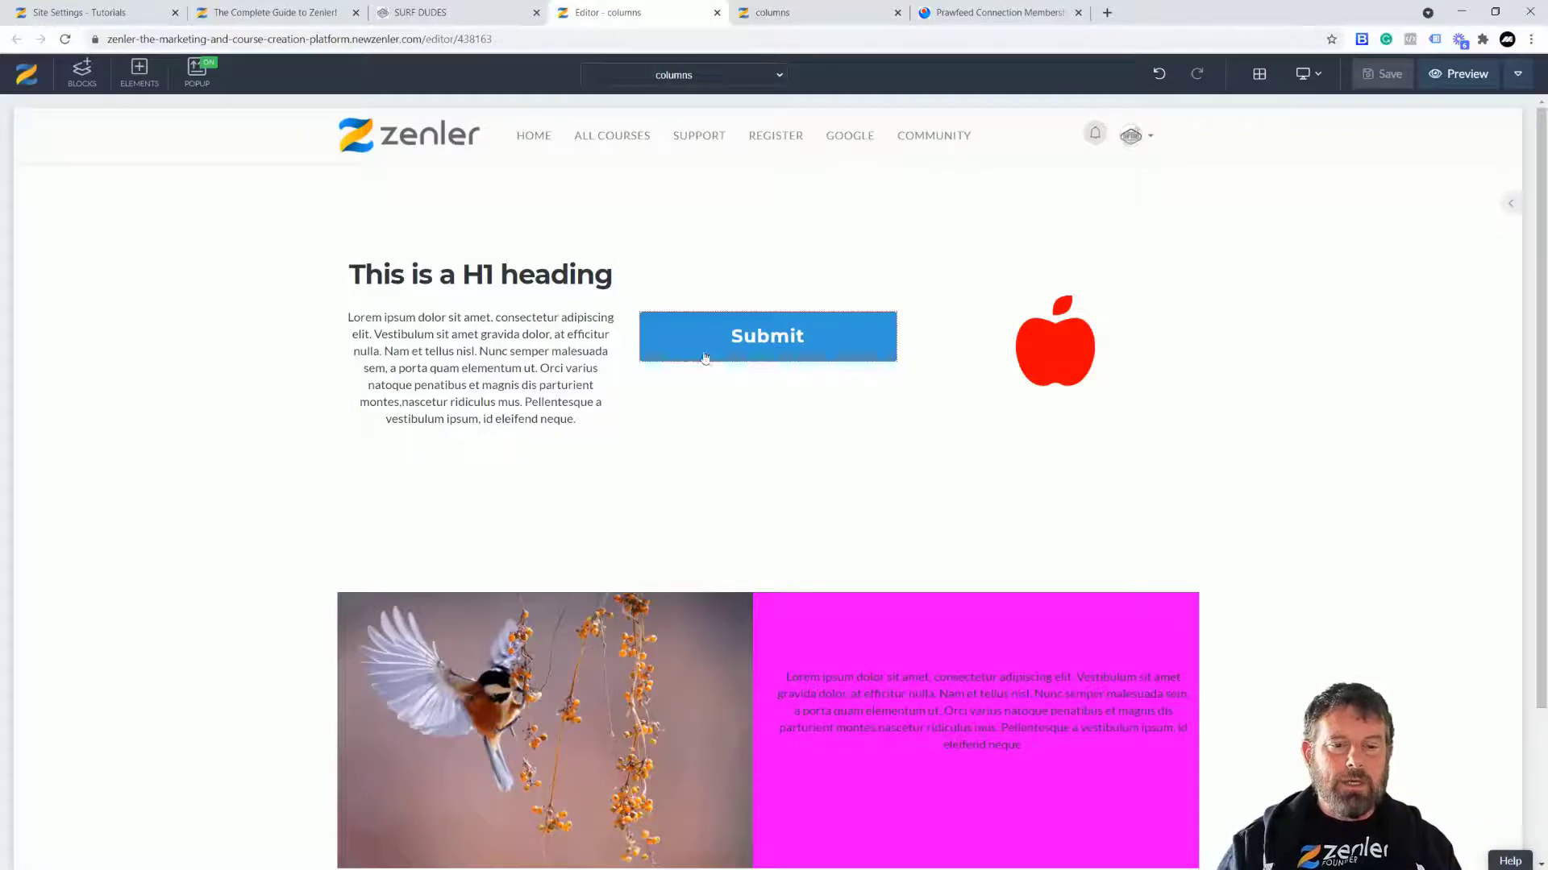
Step: Set the animation delay to 0 and the interval to 3 seconds for the Submit button and the red apple icon
mouse_move(687, 349)
left_click(651, 301)
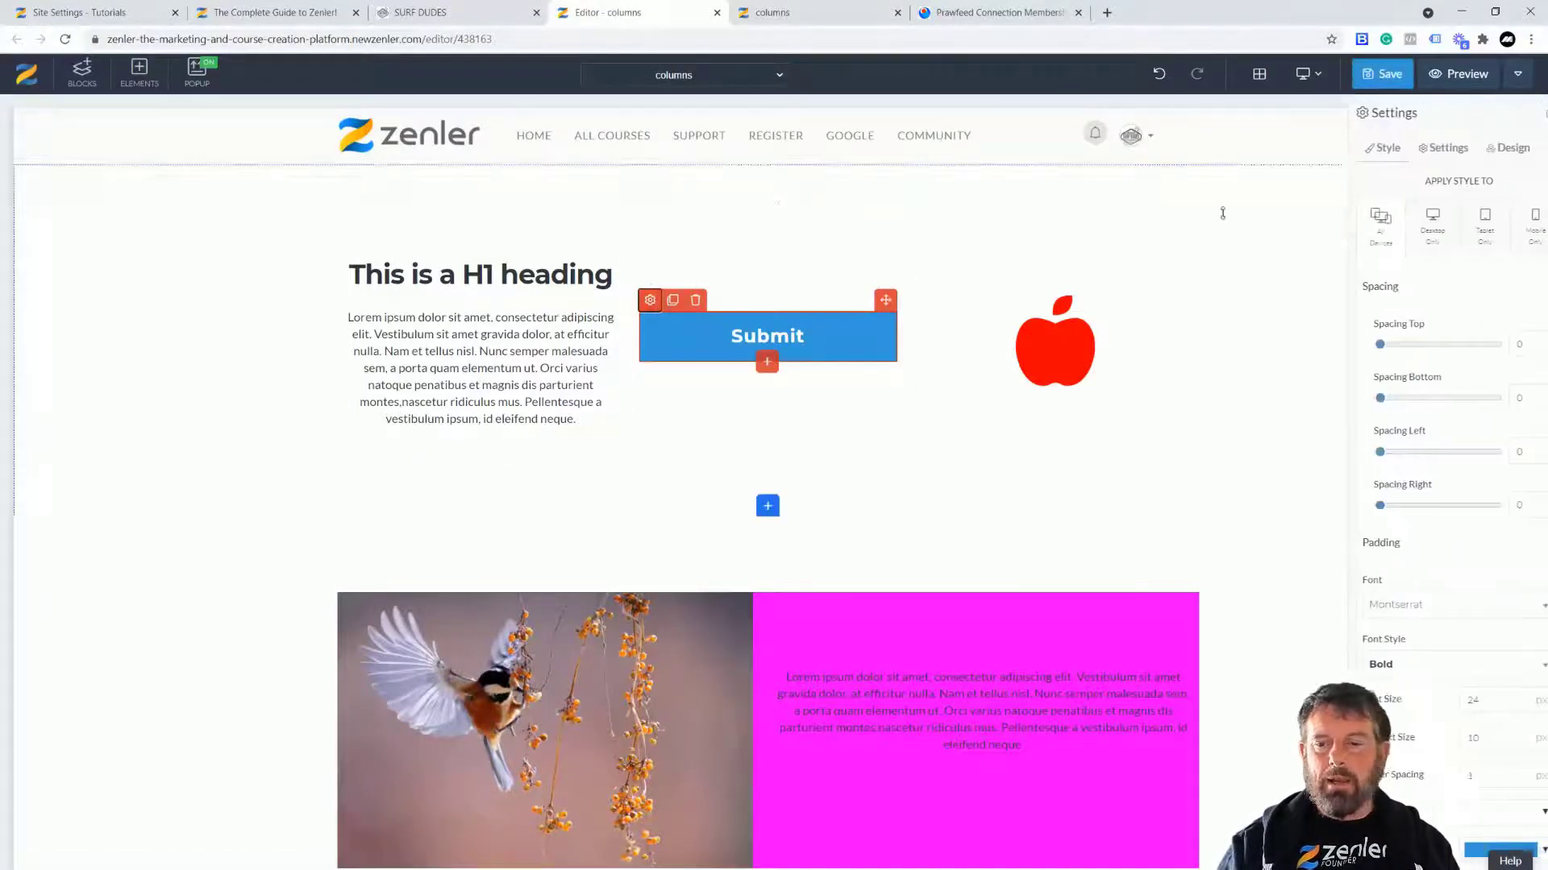
left_click(1357, 147)
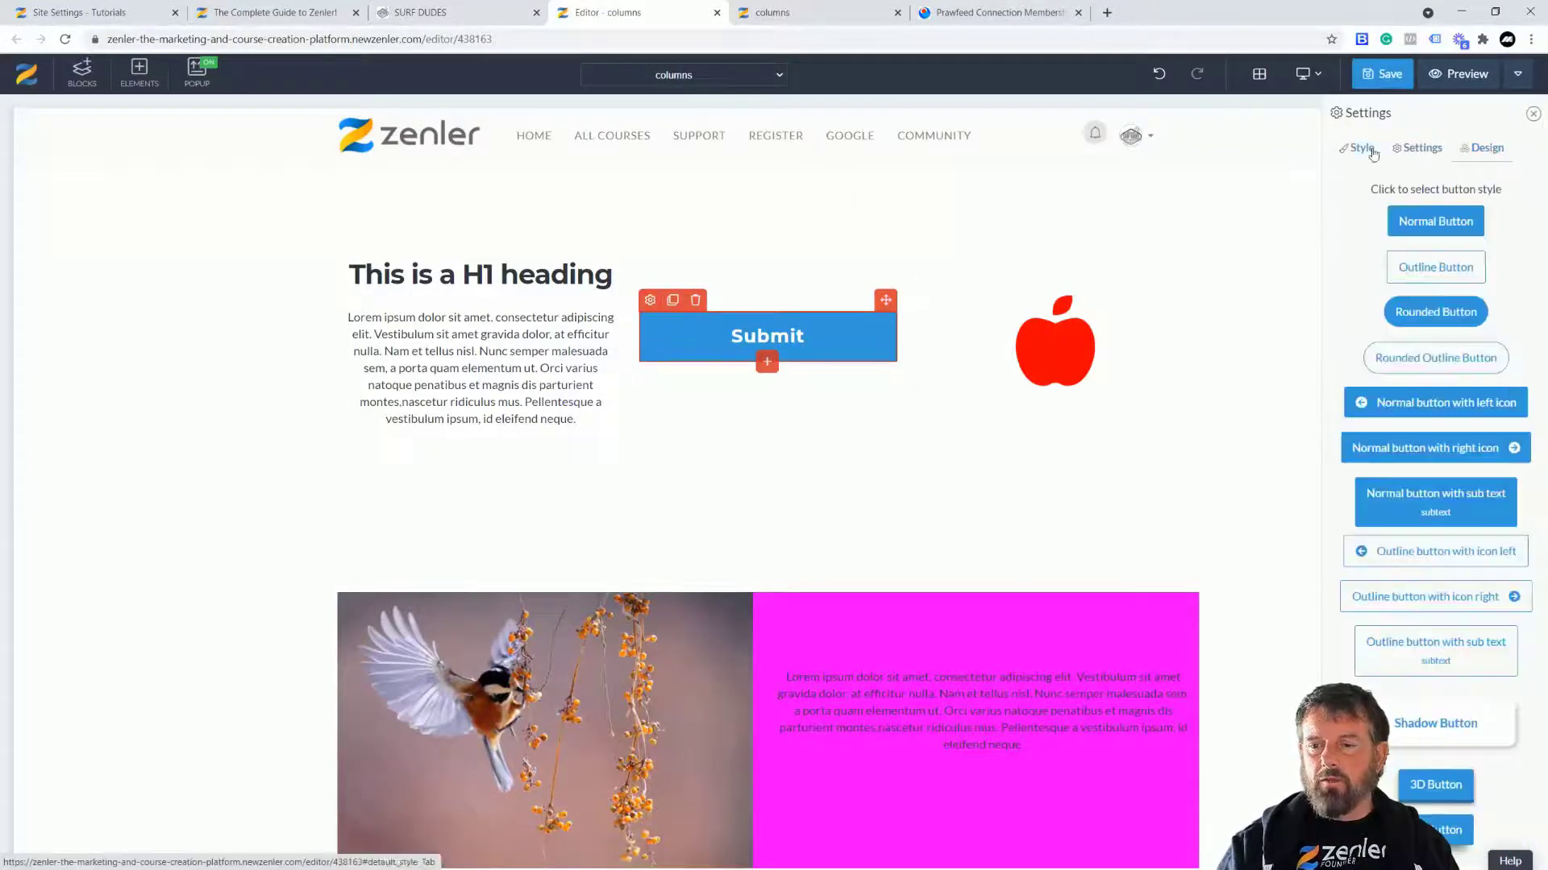
left_click(1416, 148)
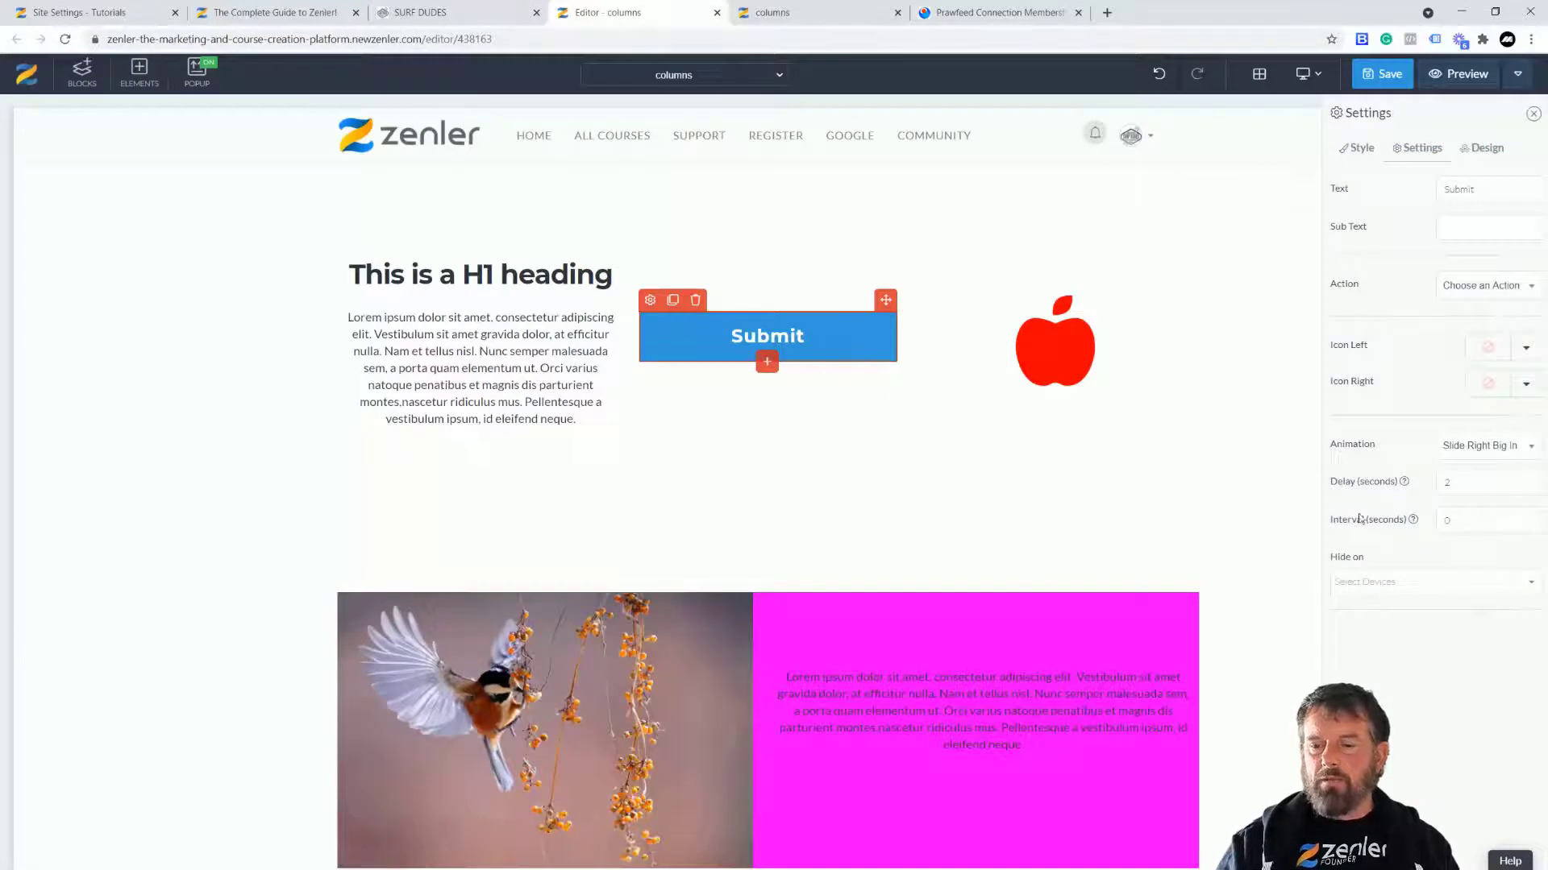
type("0")
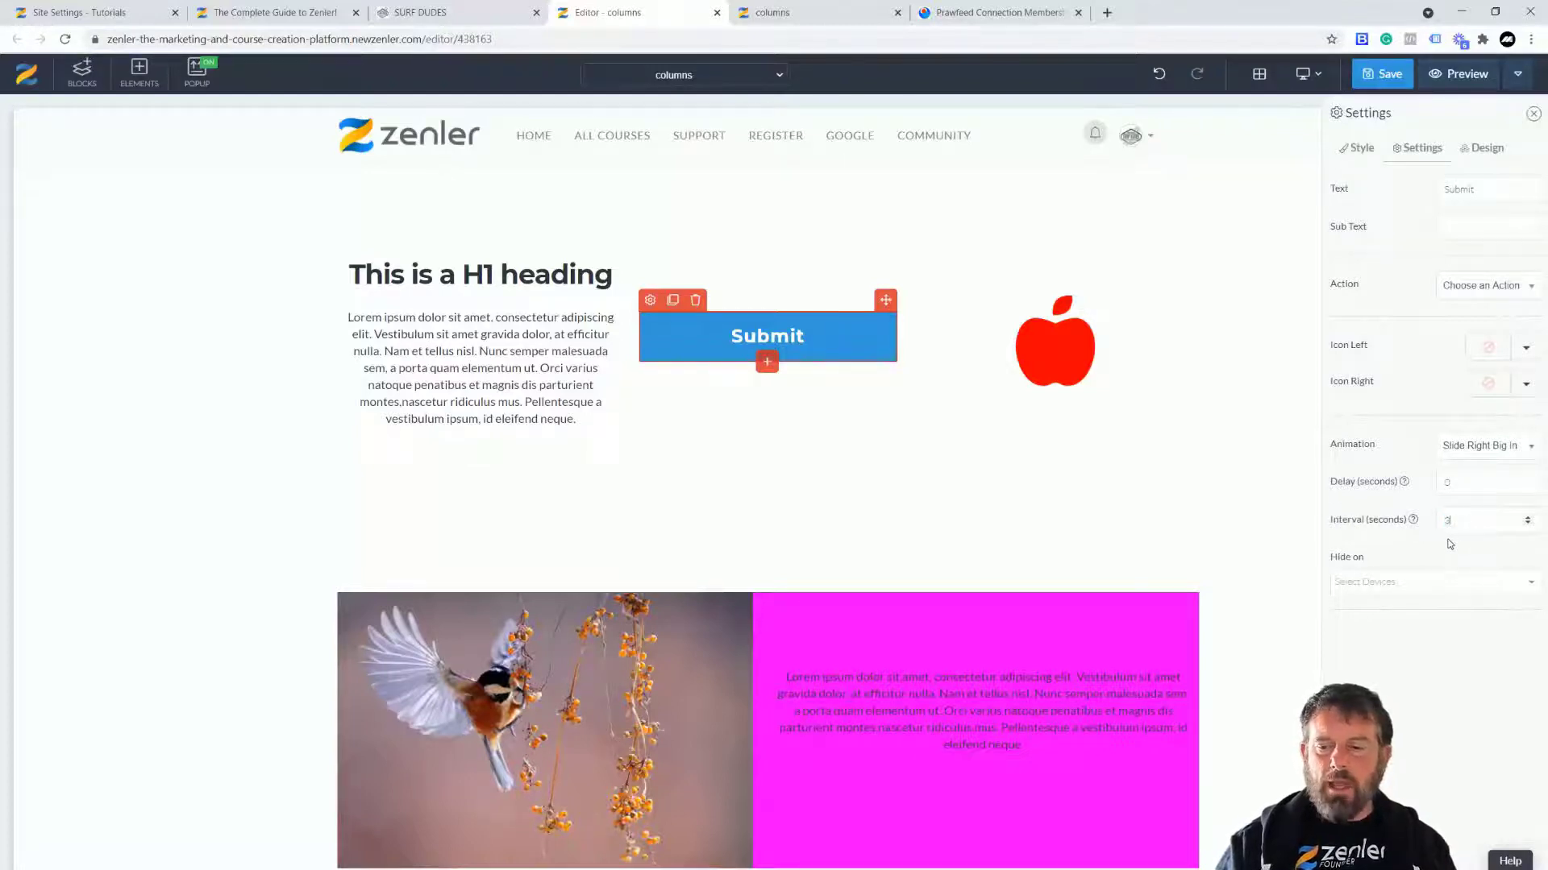
left_click(1084, 359)
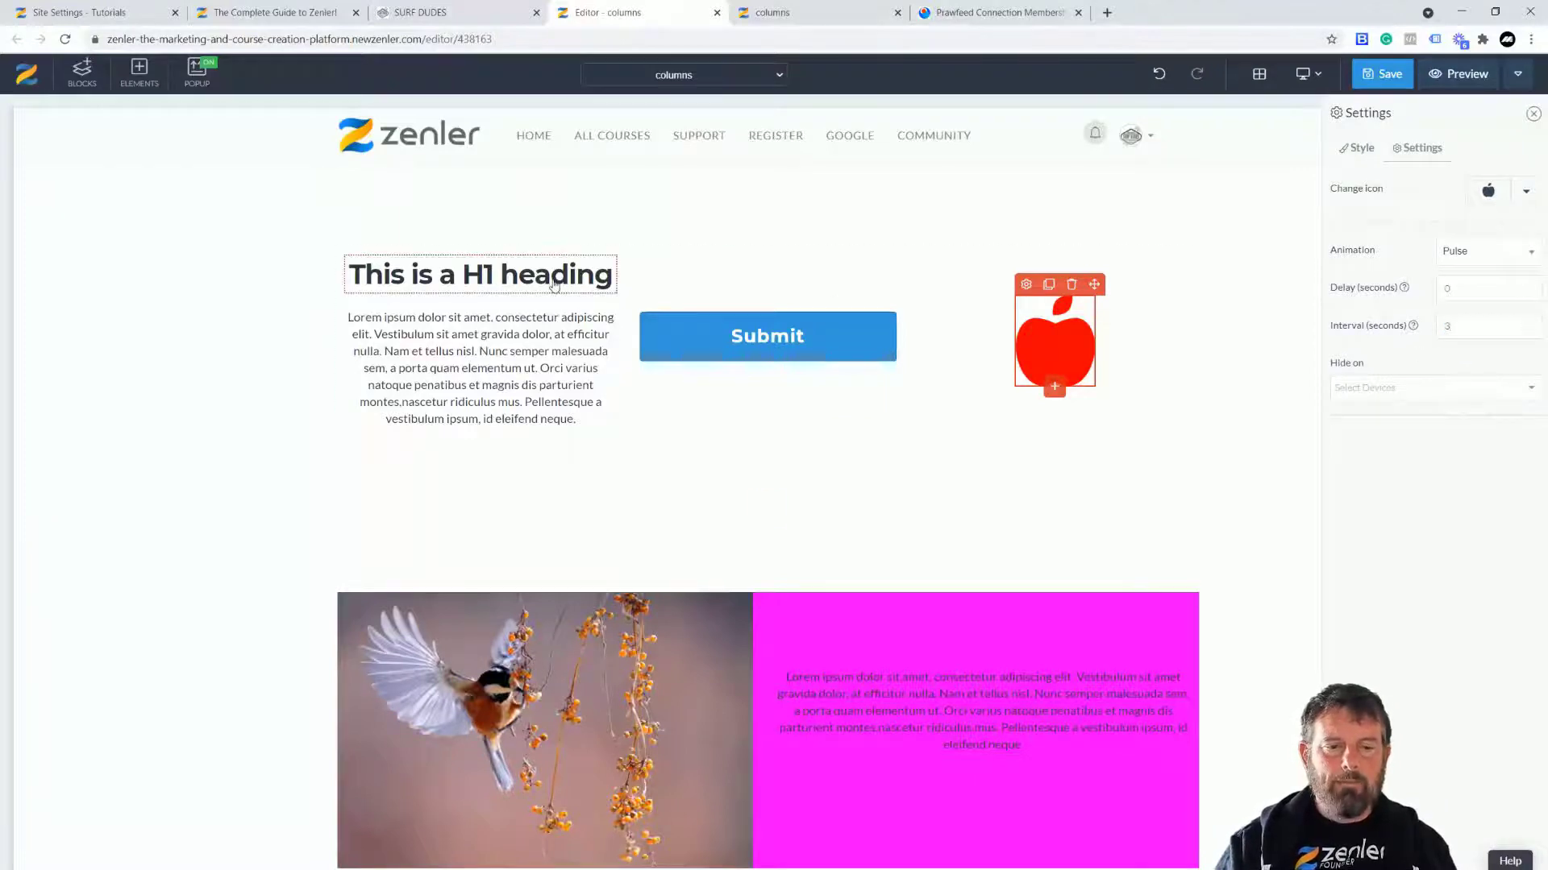
Step: Set the interval of the H1 heading's FlipX In animation to 3 seconds
left_click(554, 285)
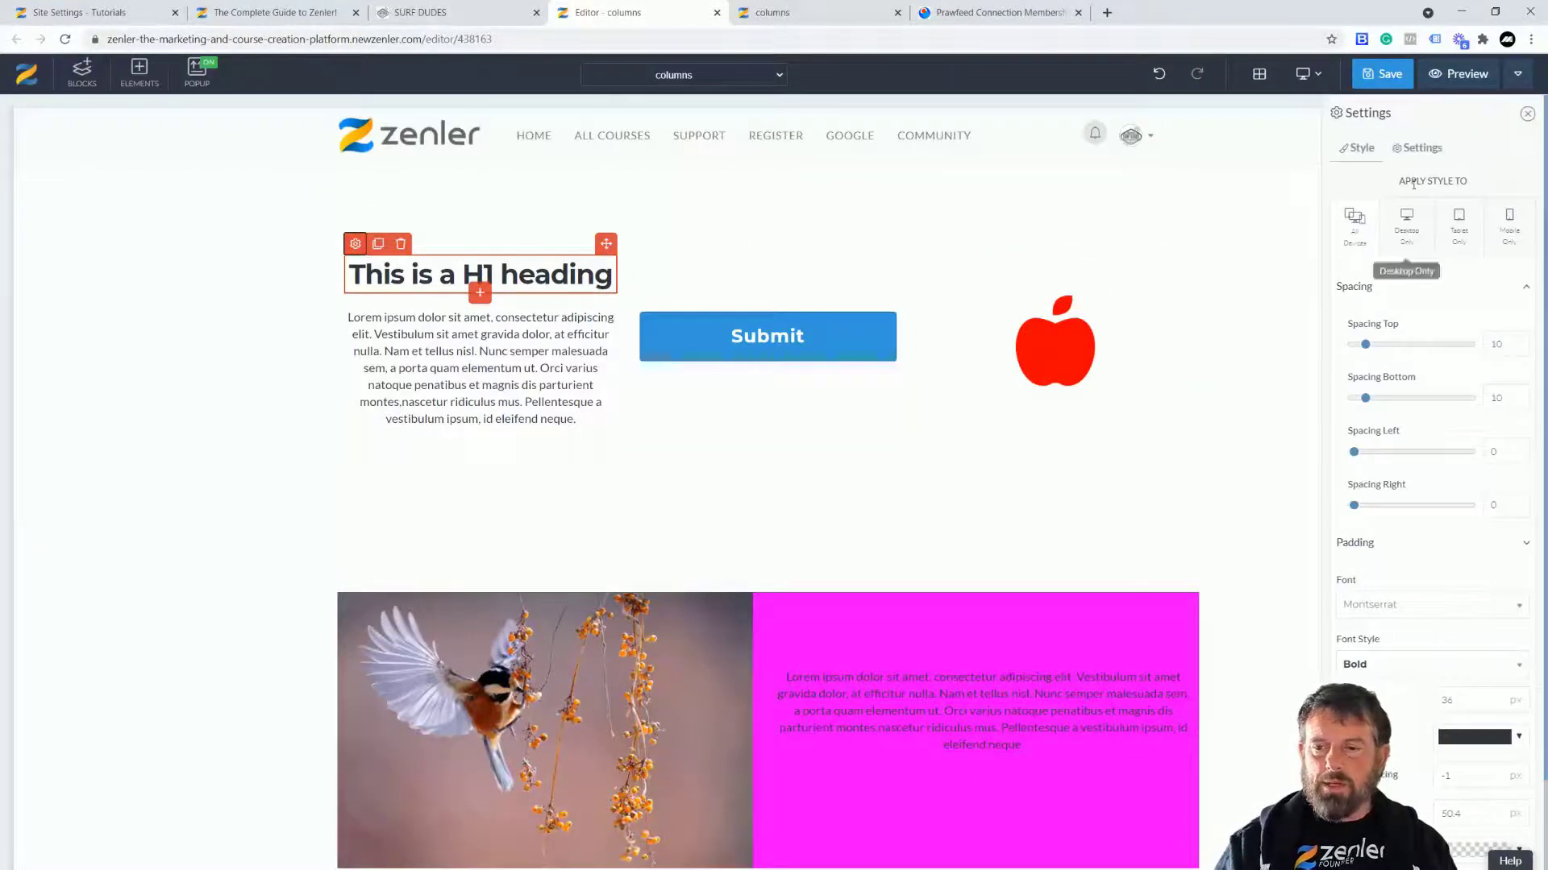
left_click(1422, 152)
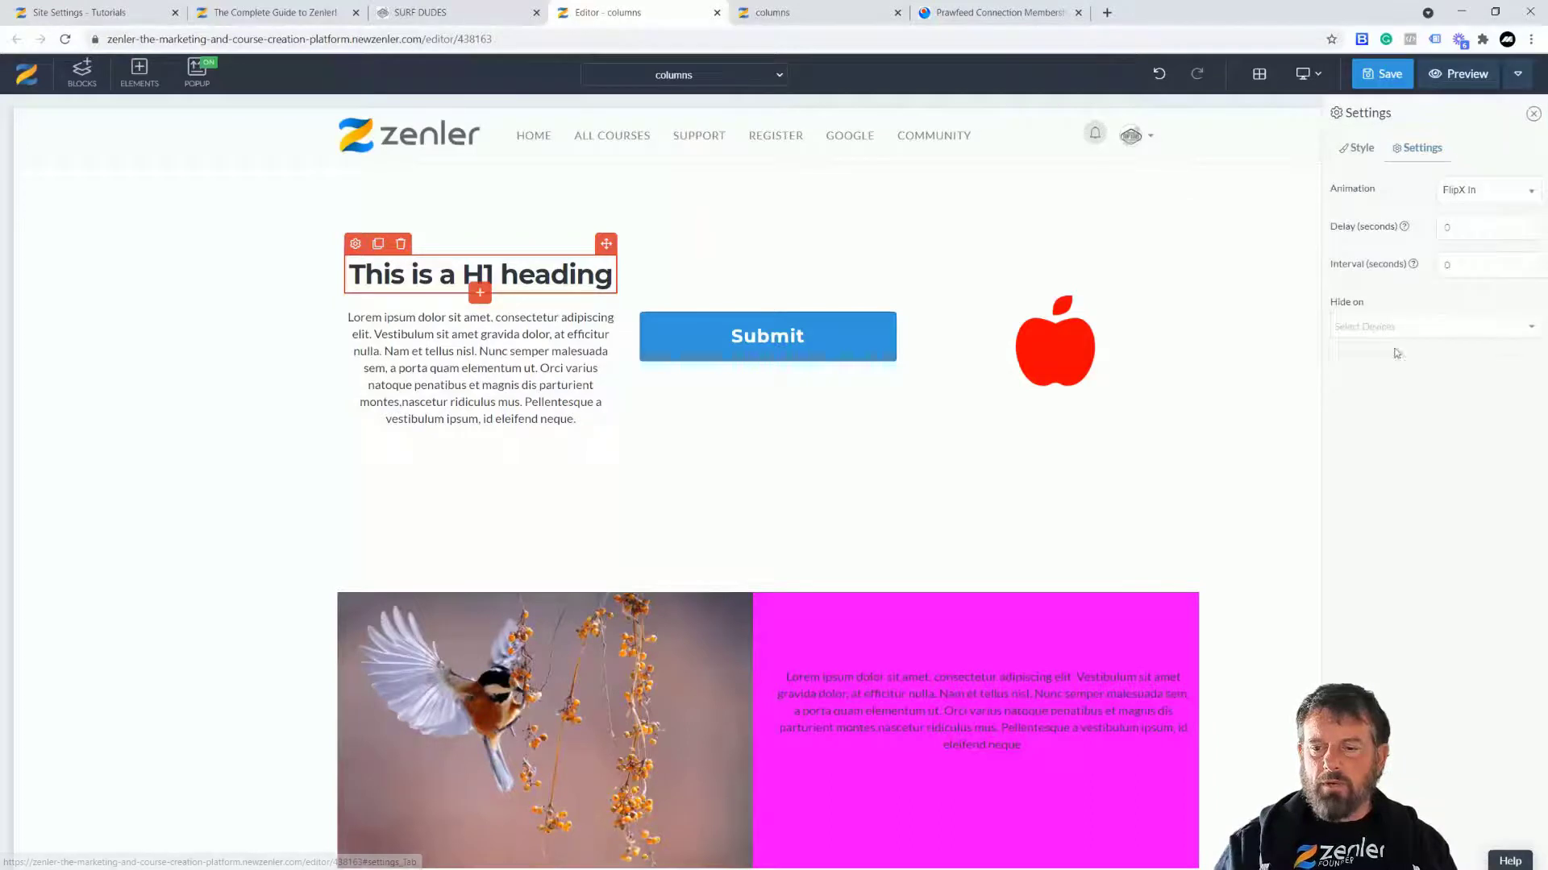
double_click(1455, 263)
type("3")
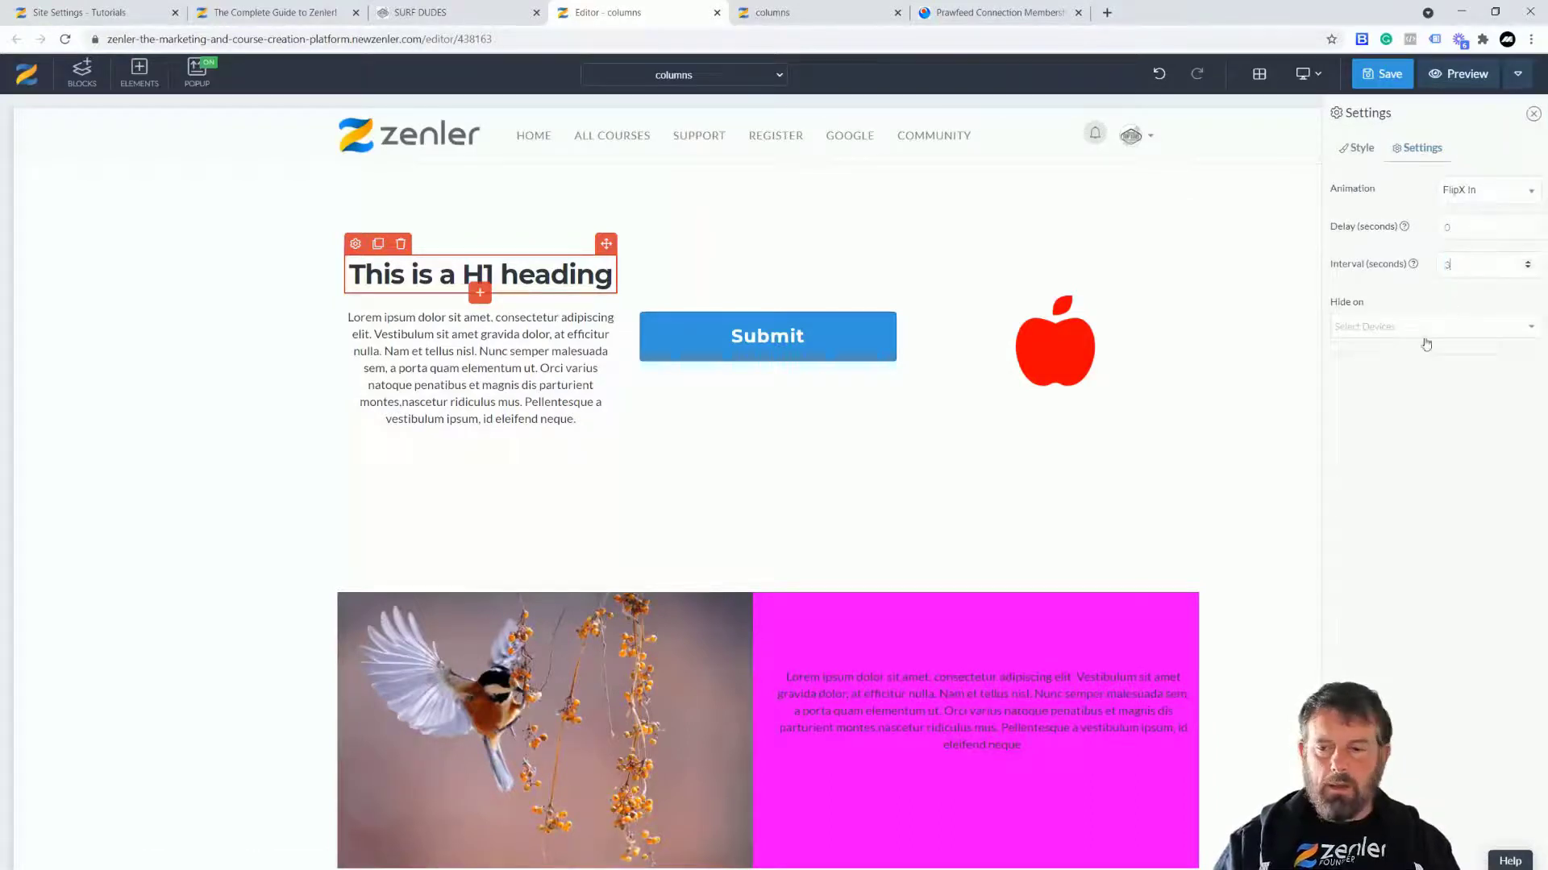
Step: Save the page, reload the preview to watch the animations repeat at intervals and return to the editor
left_click(1382, 73)
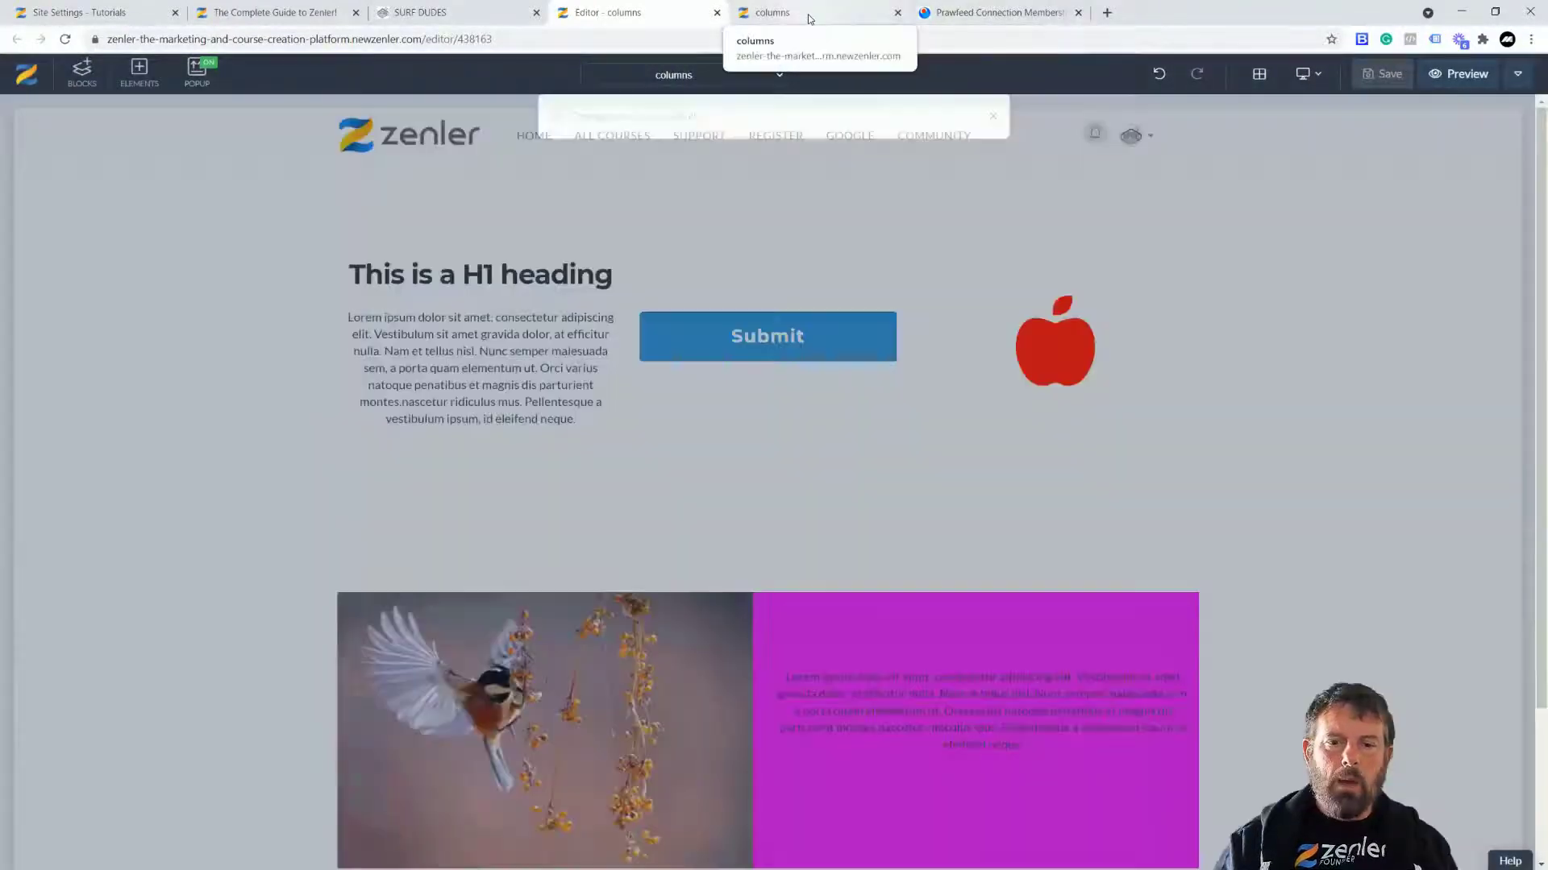
left_click(810, 18)
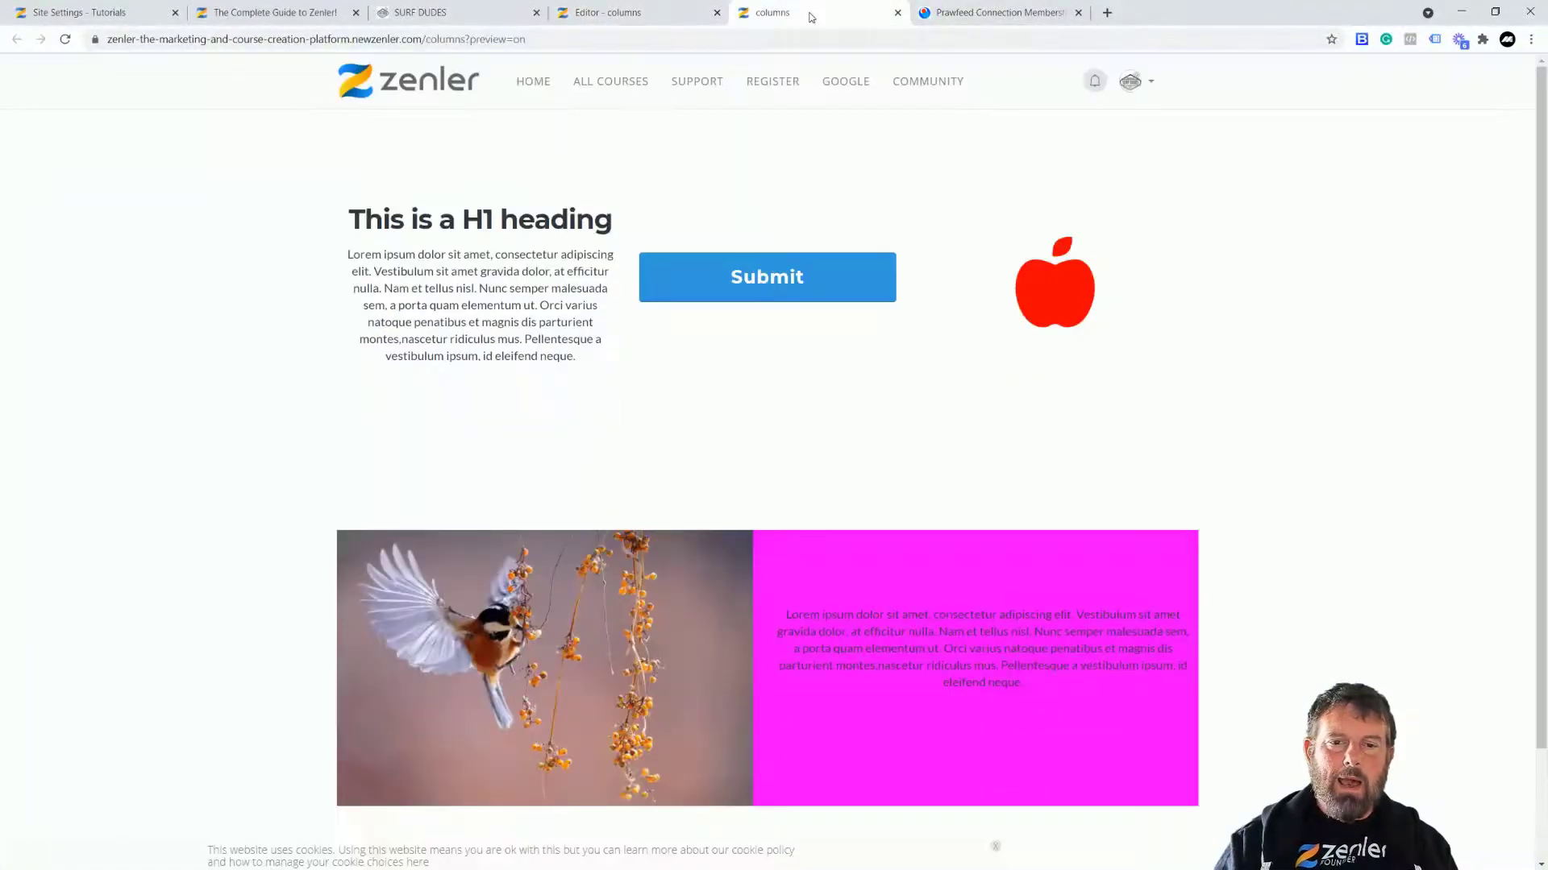
left_click(64, 39)
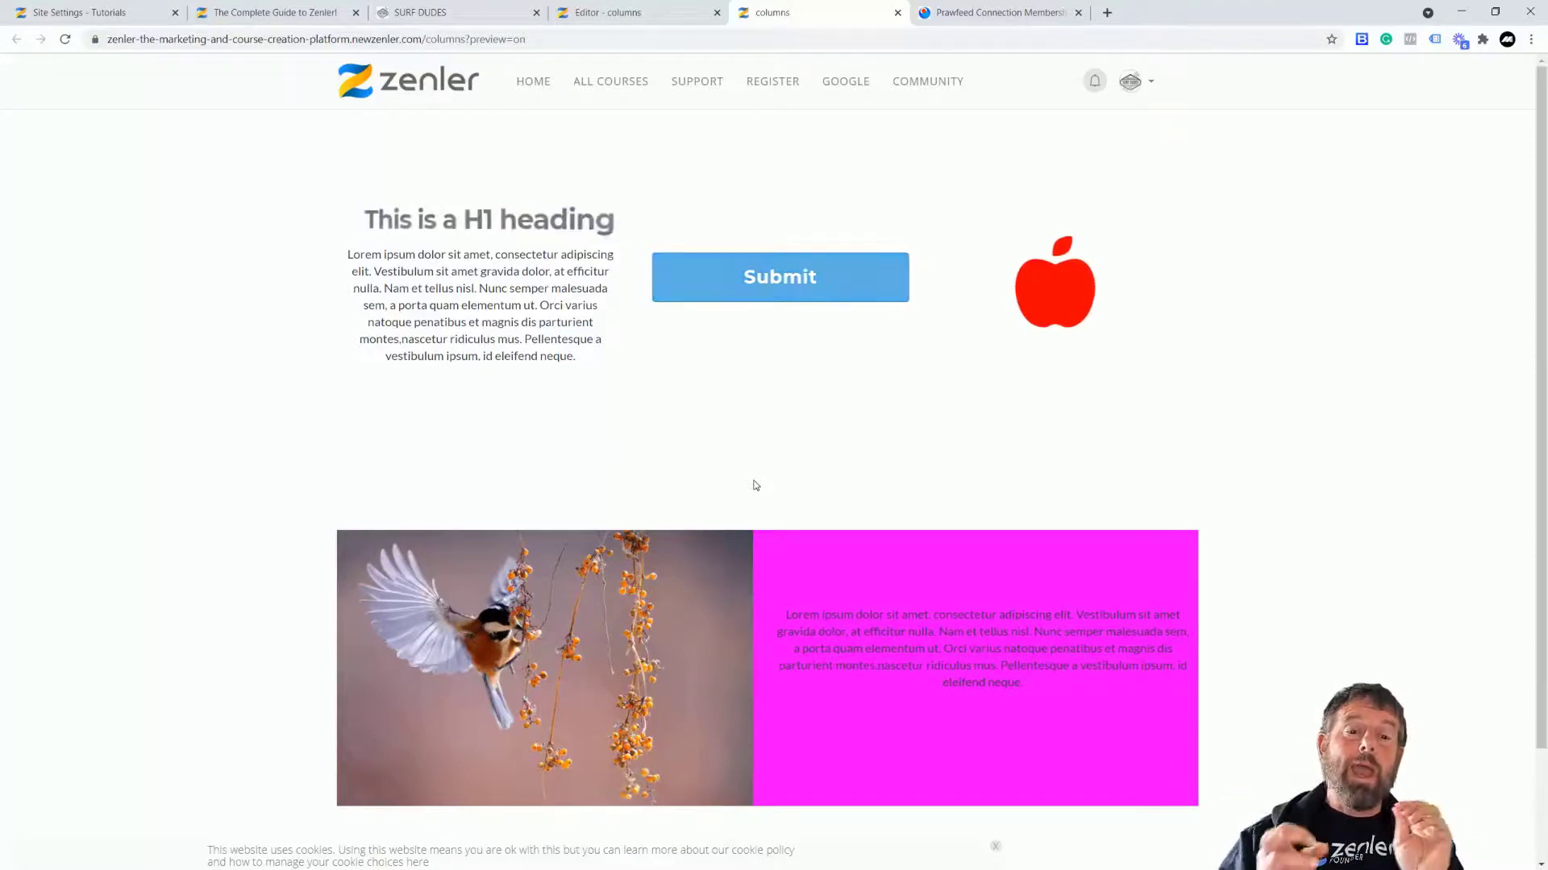
left_click(586, 9)
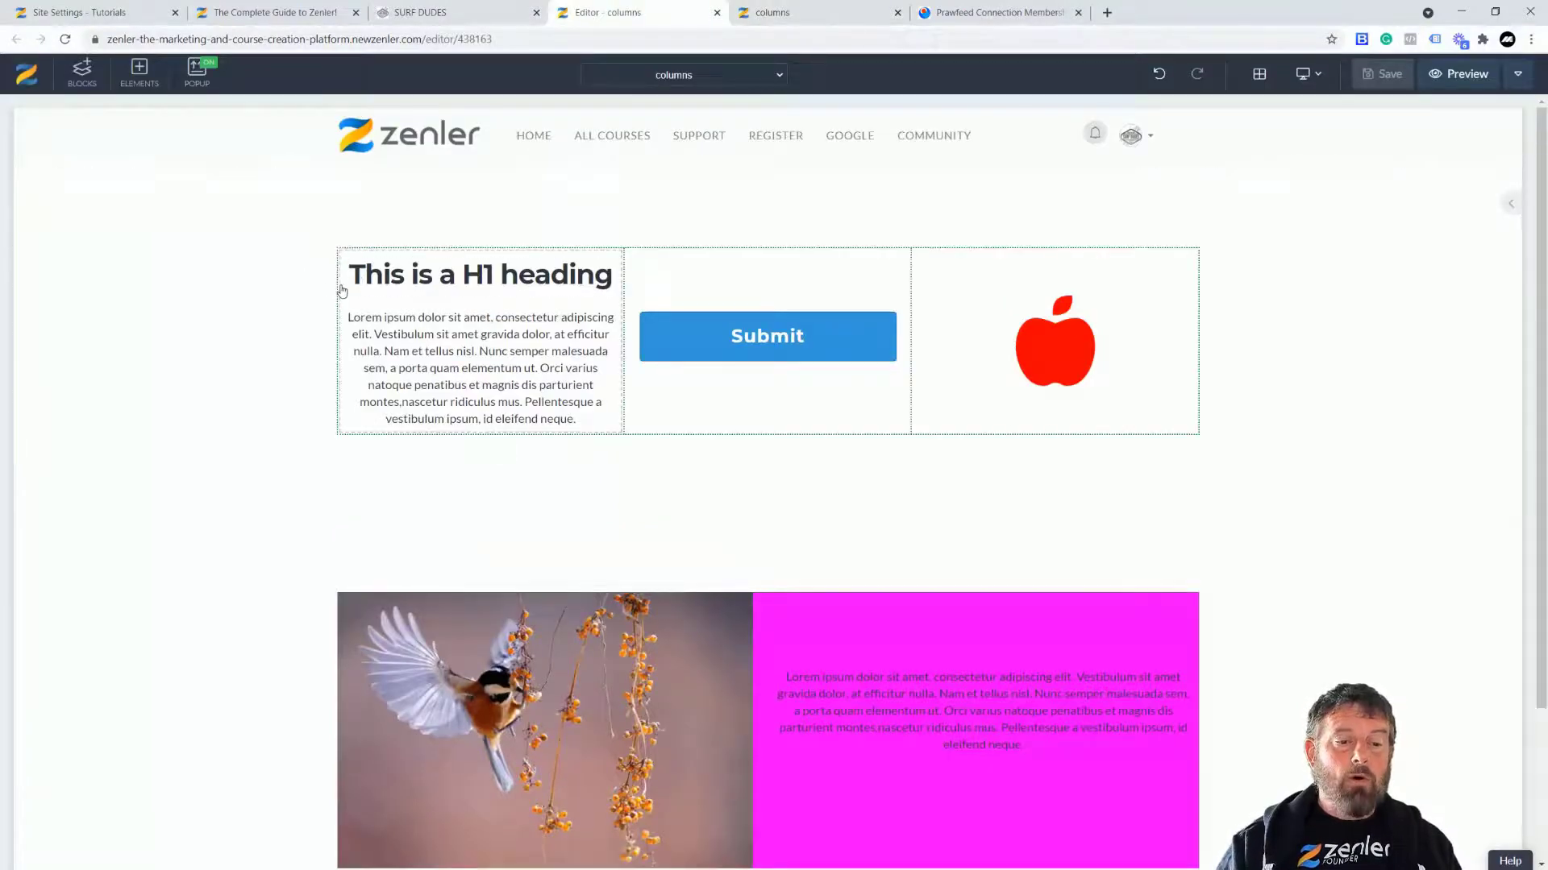
Step: Set the animation of the three-column row to Bounce In with an interval of 2 seconds
left_click(347, 235)
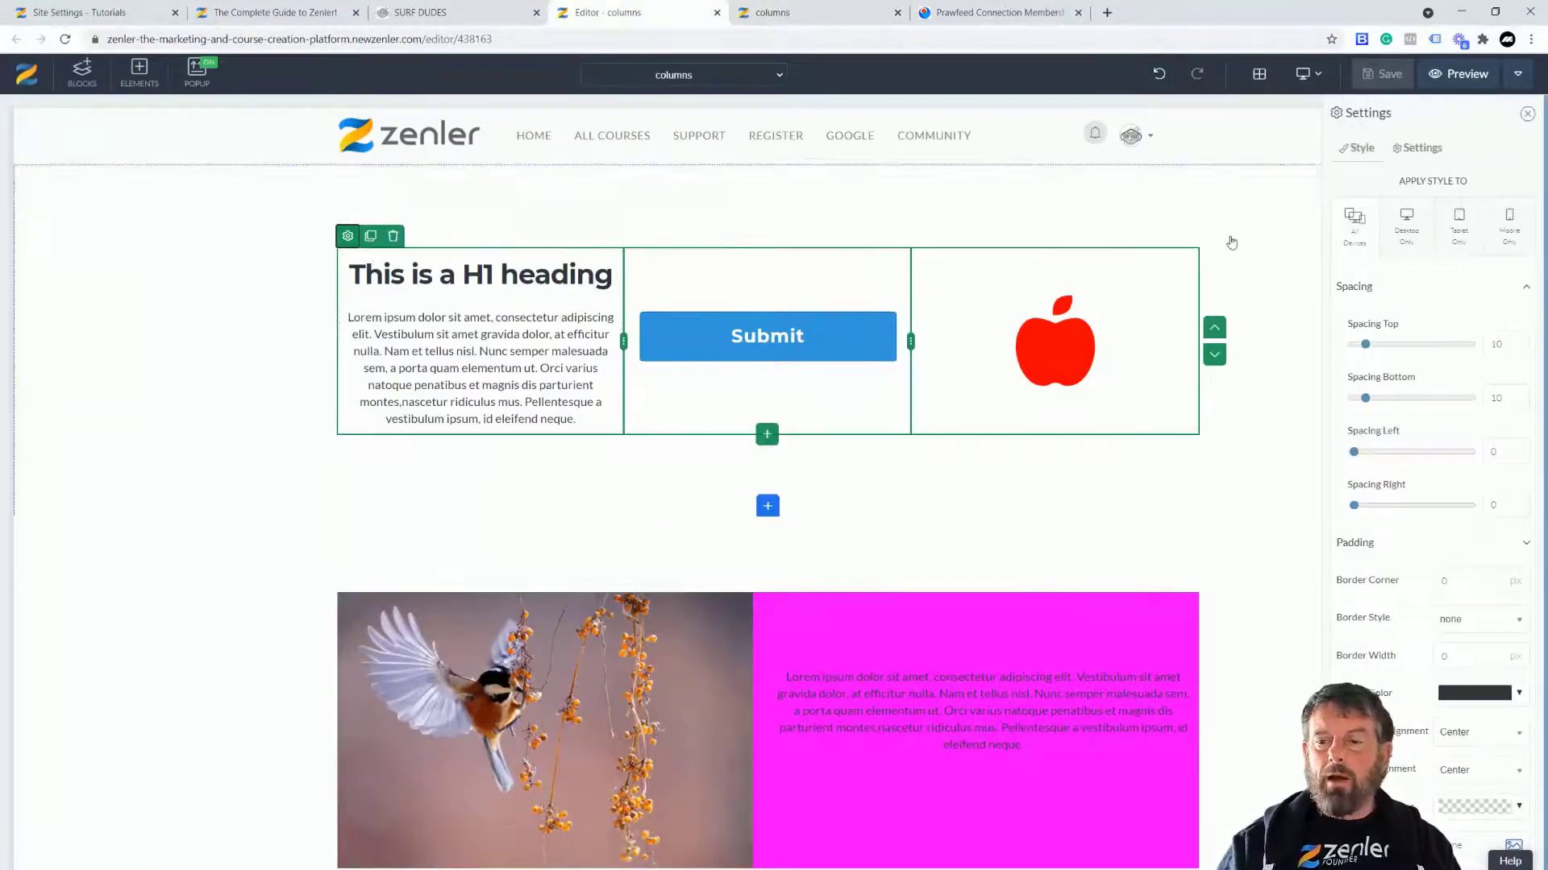
left_click(1423, 149)
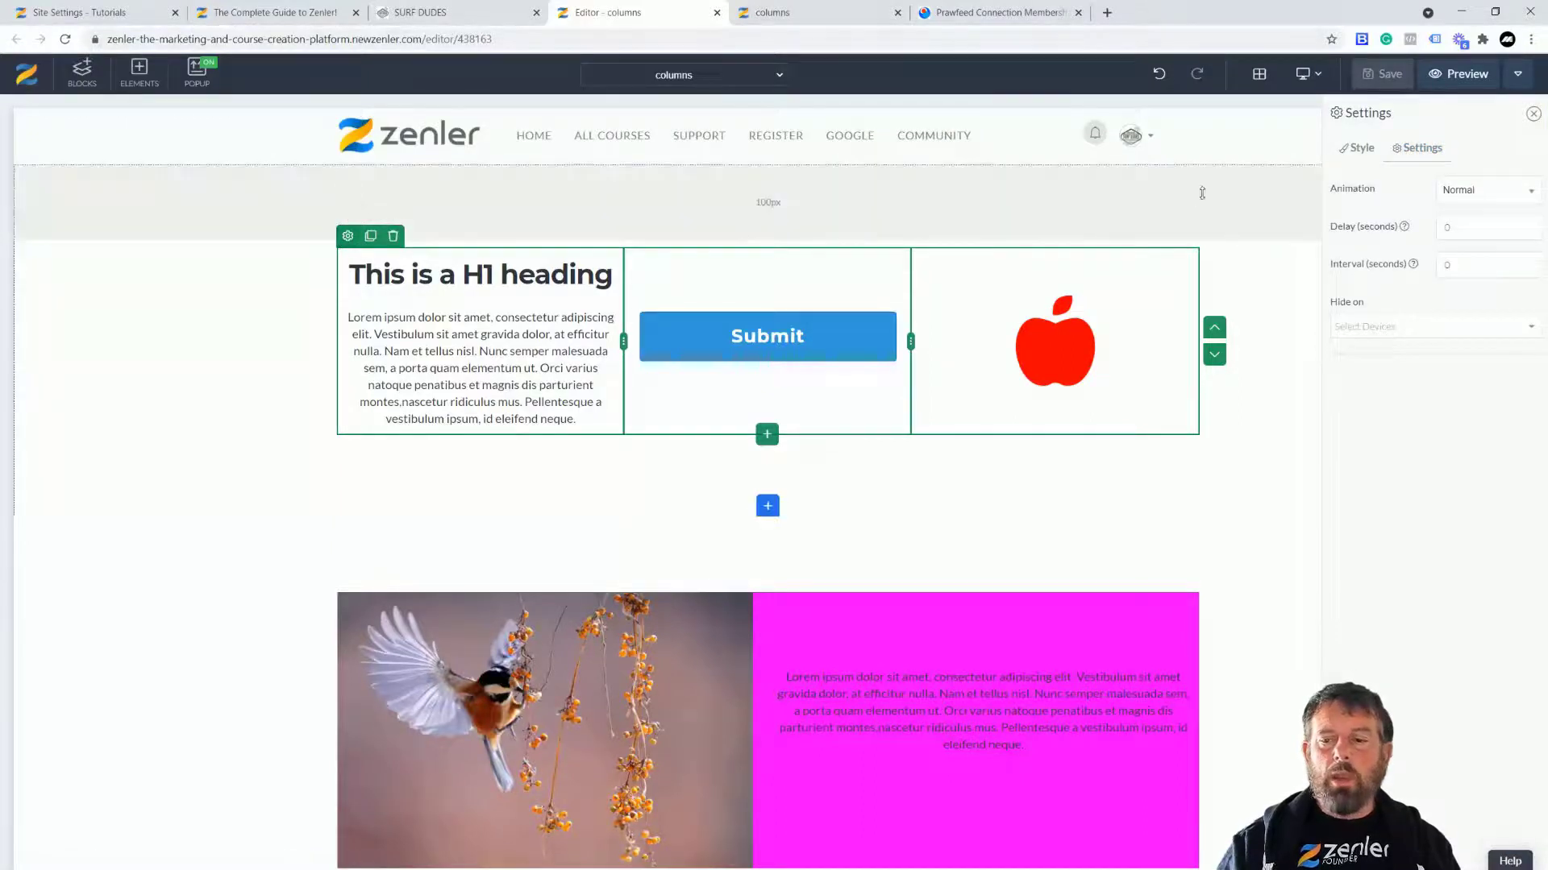
left_click(1530, 199)
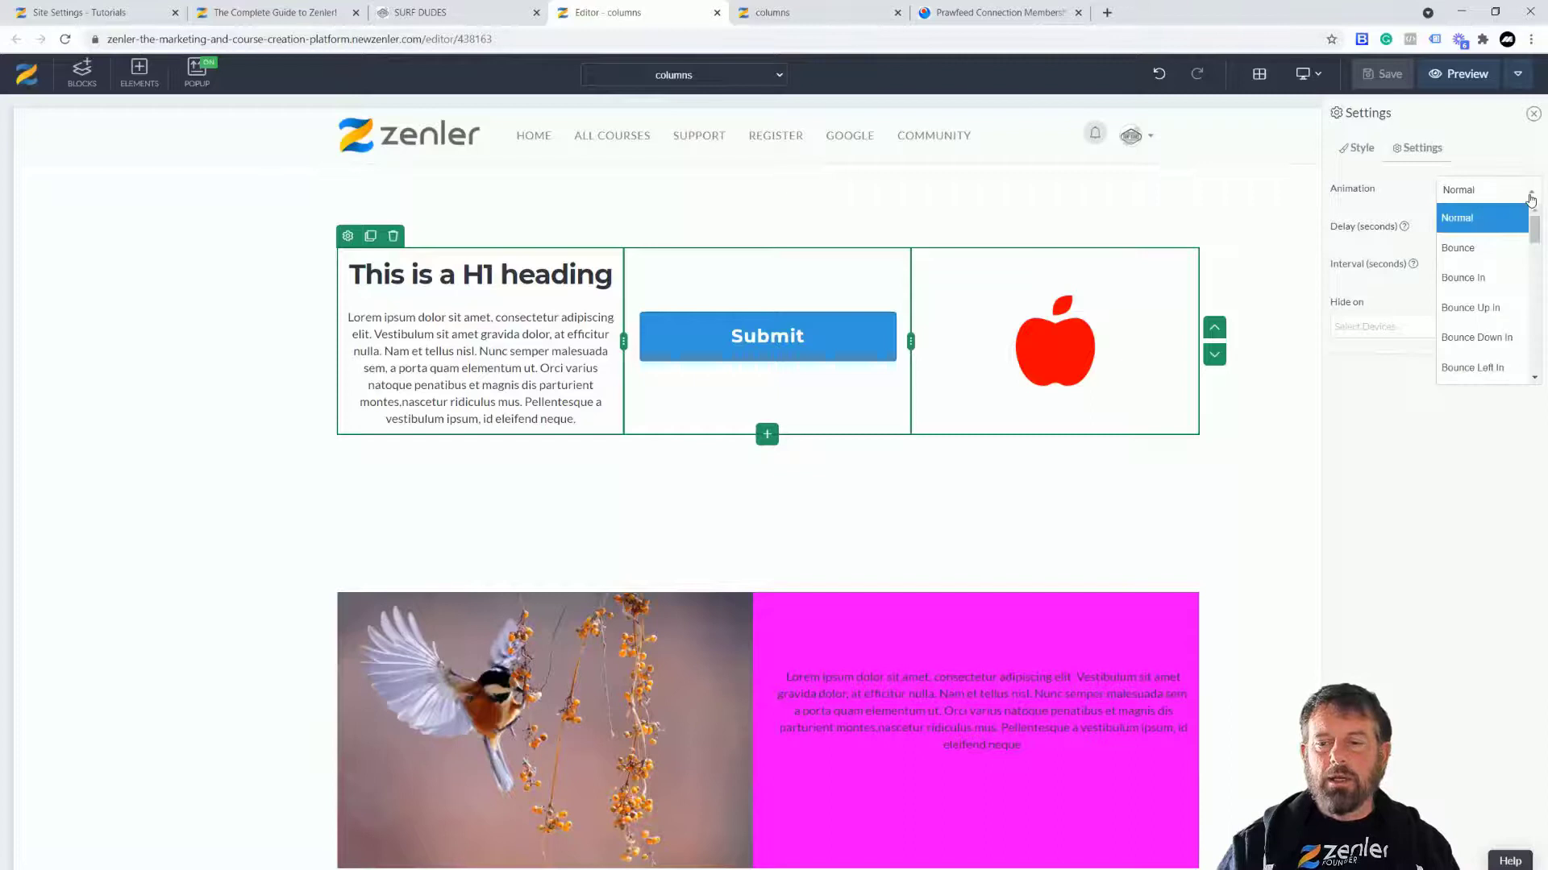
left_click(1482, 288)
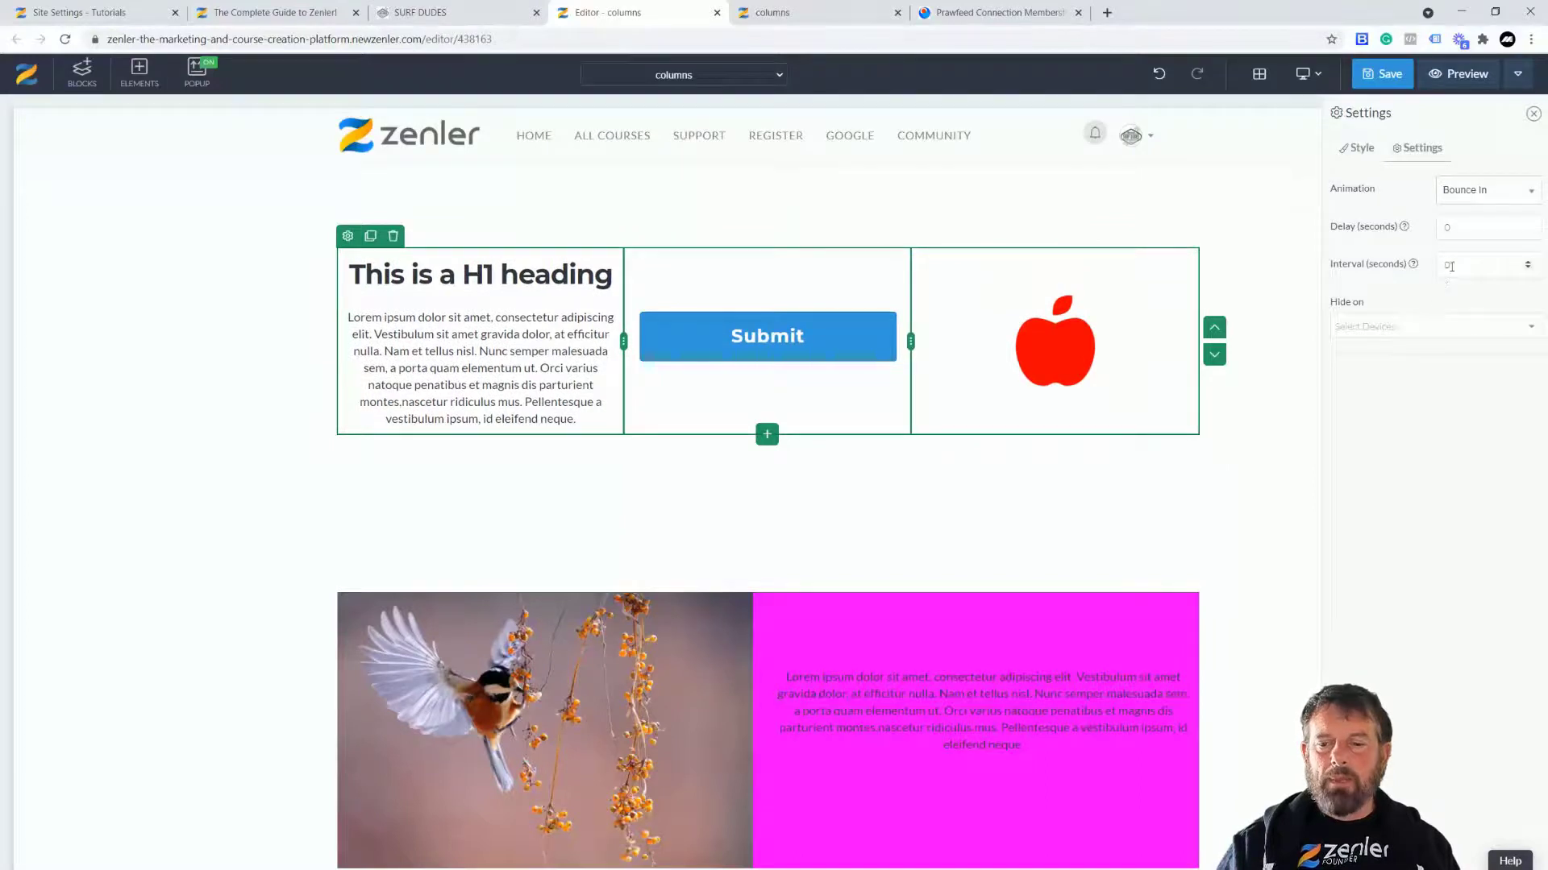
type("3")
left_click_drag(1453, 266, 1430, 271)
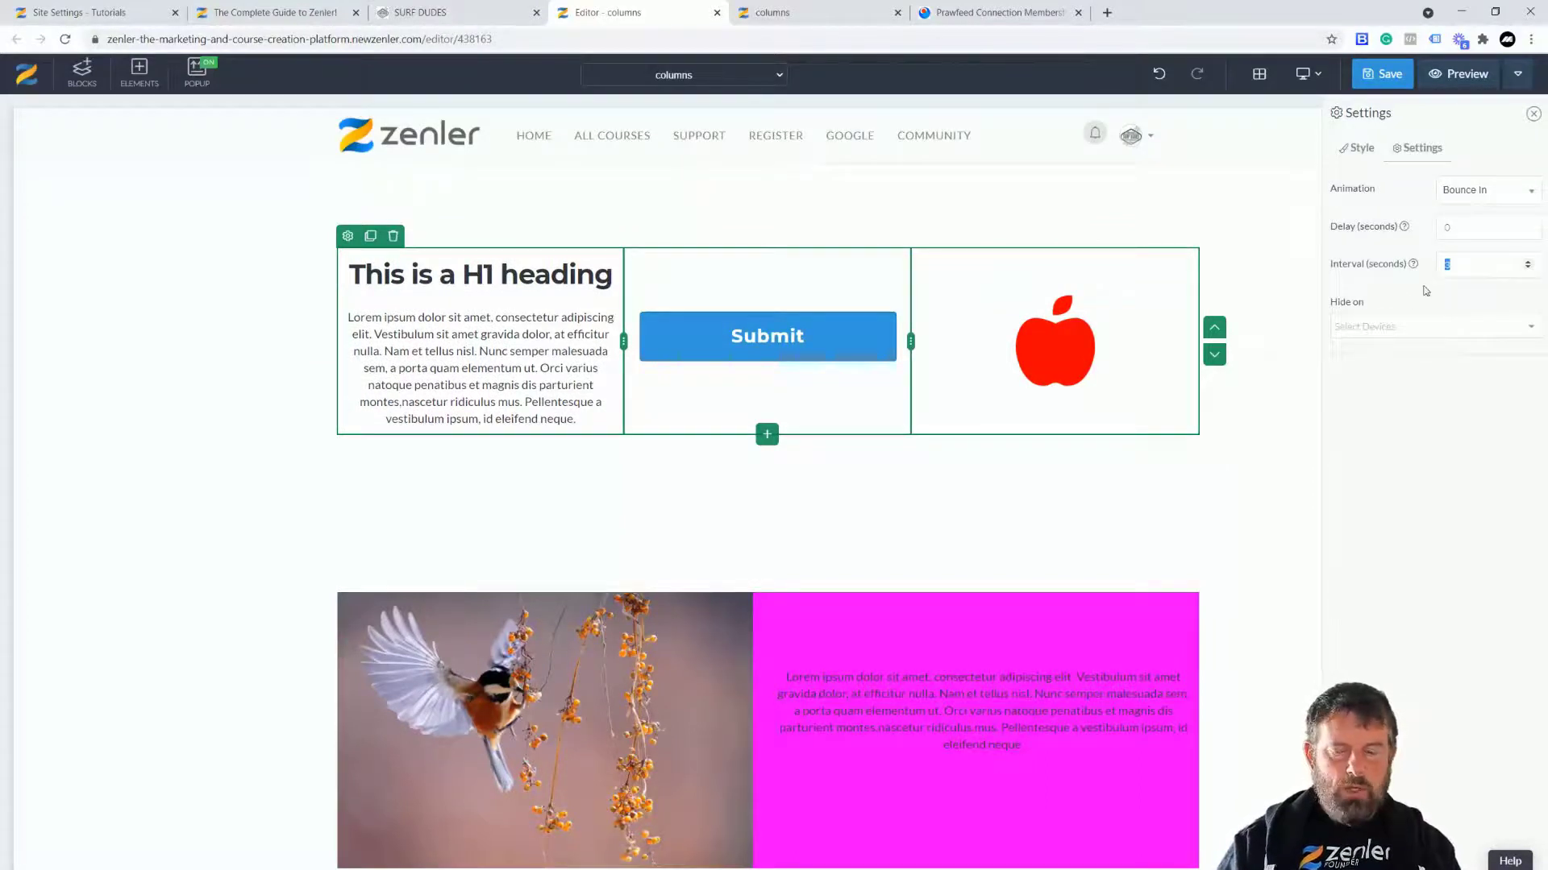
type("2")
Step: Save the page, check the row's bounce animation in the browser preview and return to the editor
left_click(1383, 74)
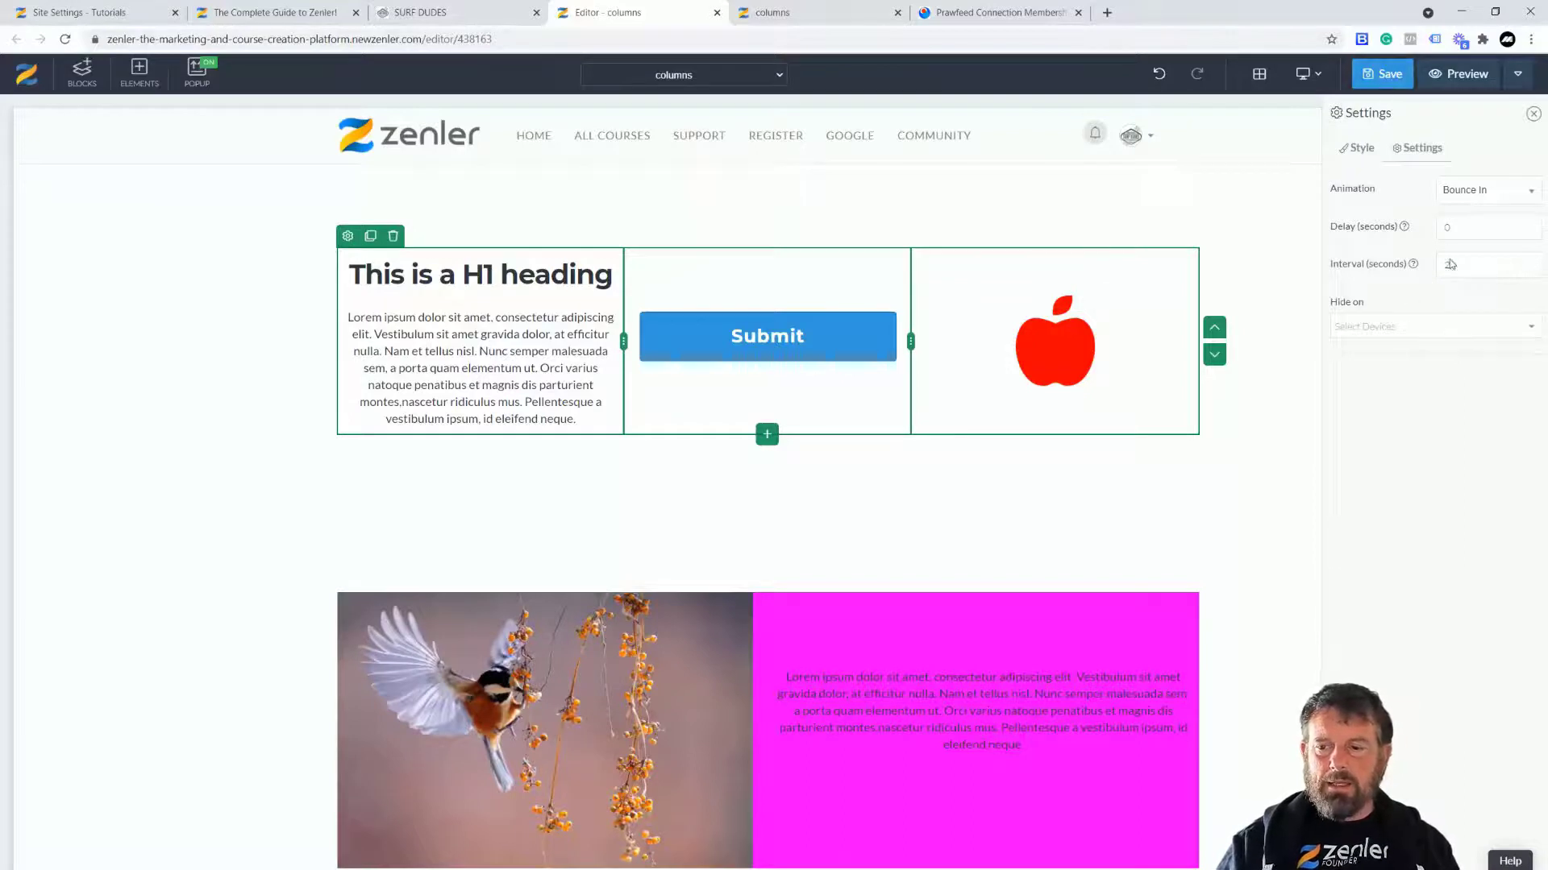
left_click(1381, 77)
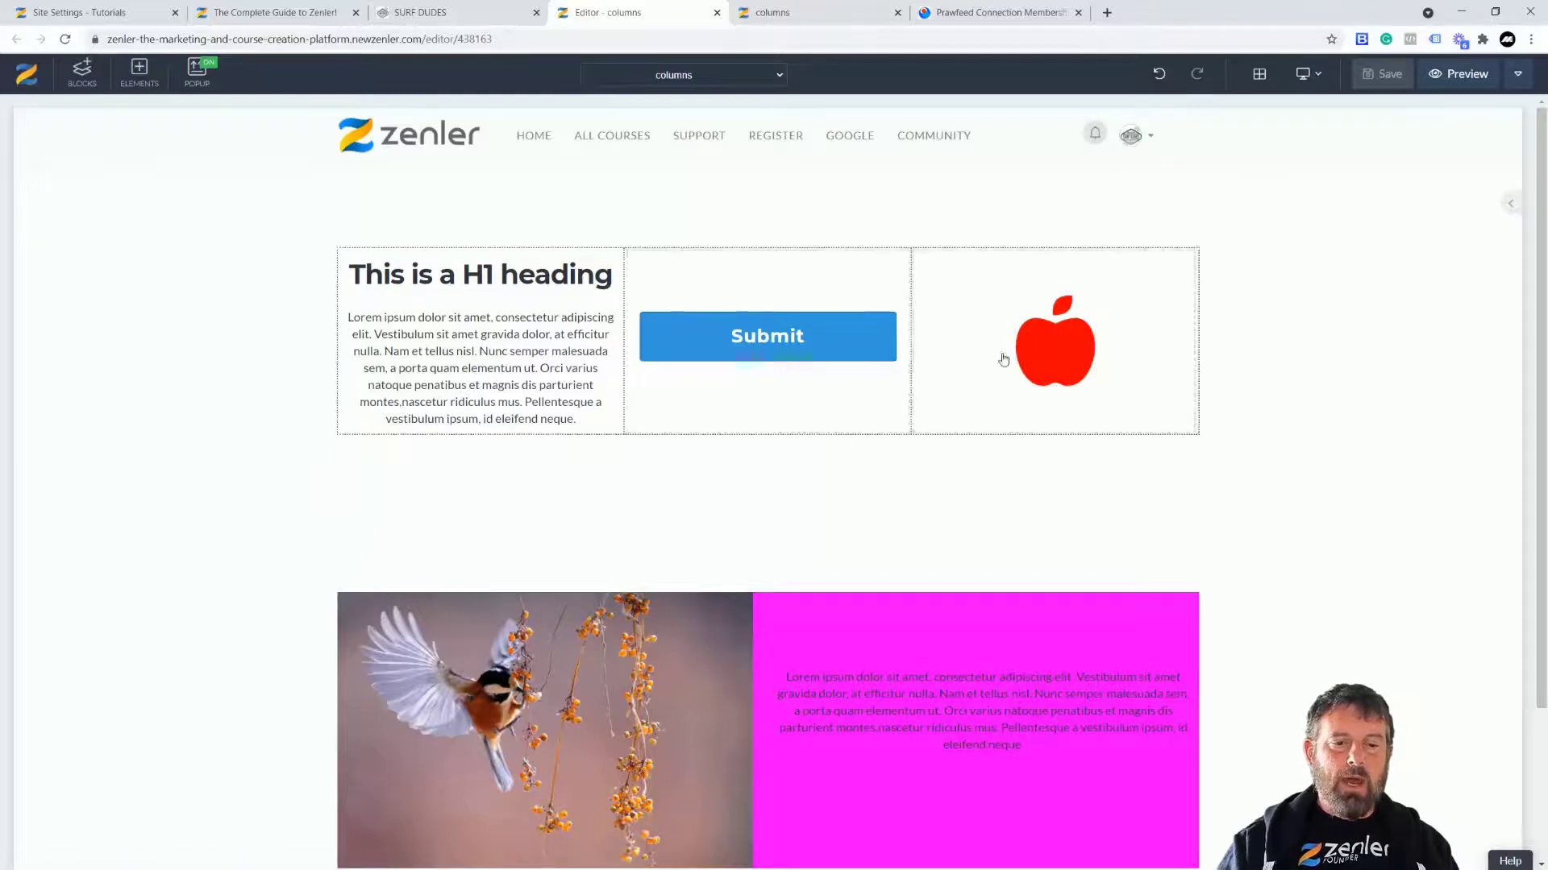
left_click(800, 17)
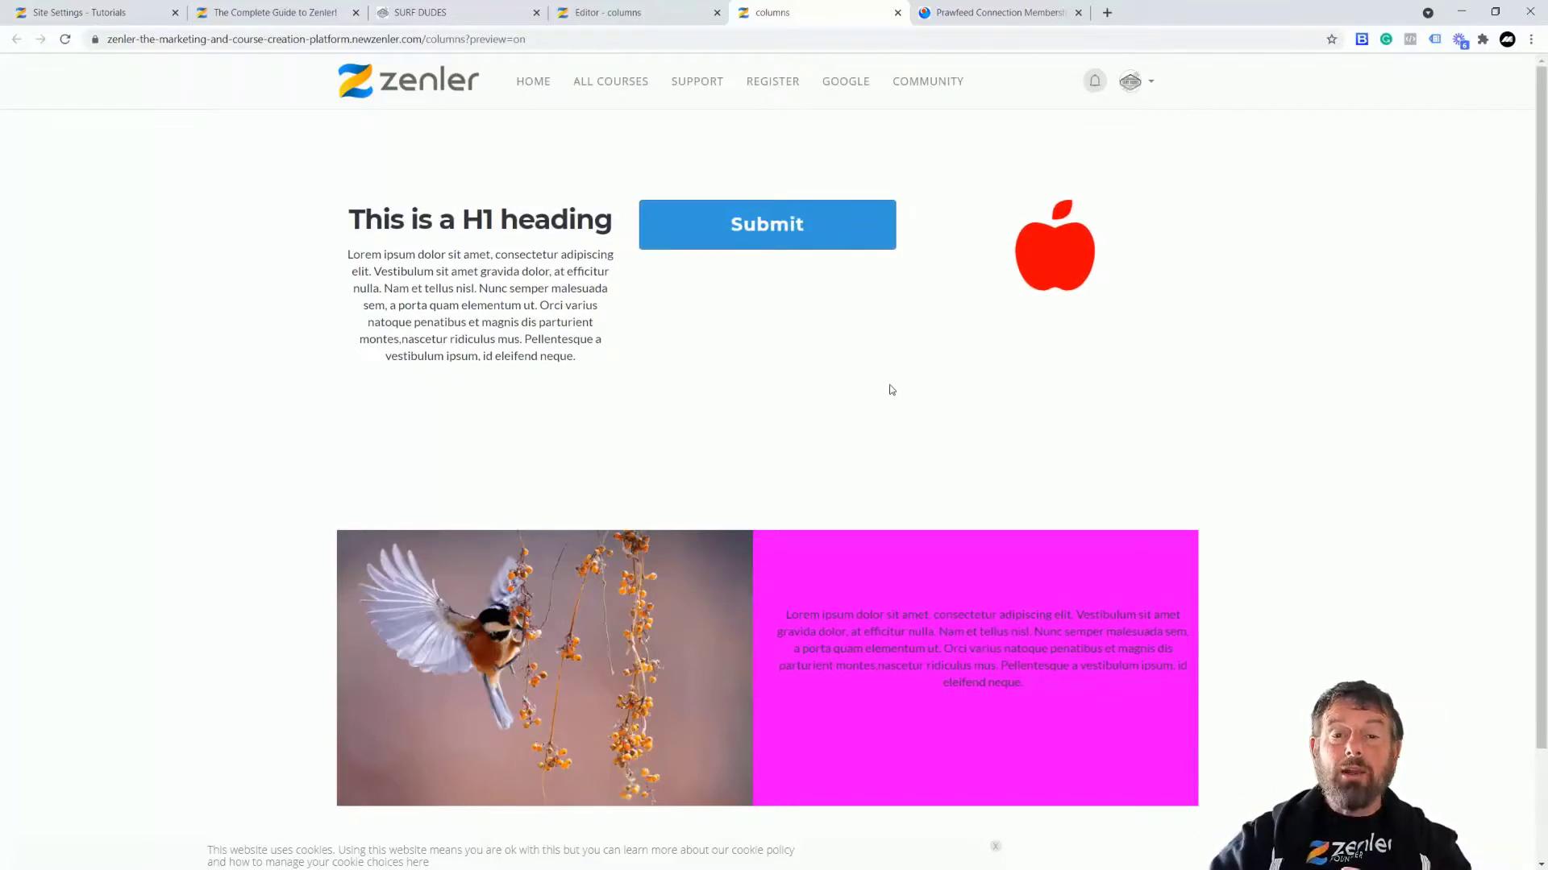
left_click(642, 14)
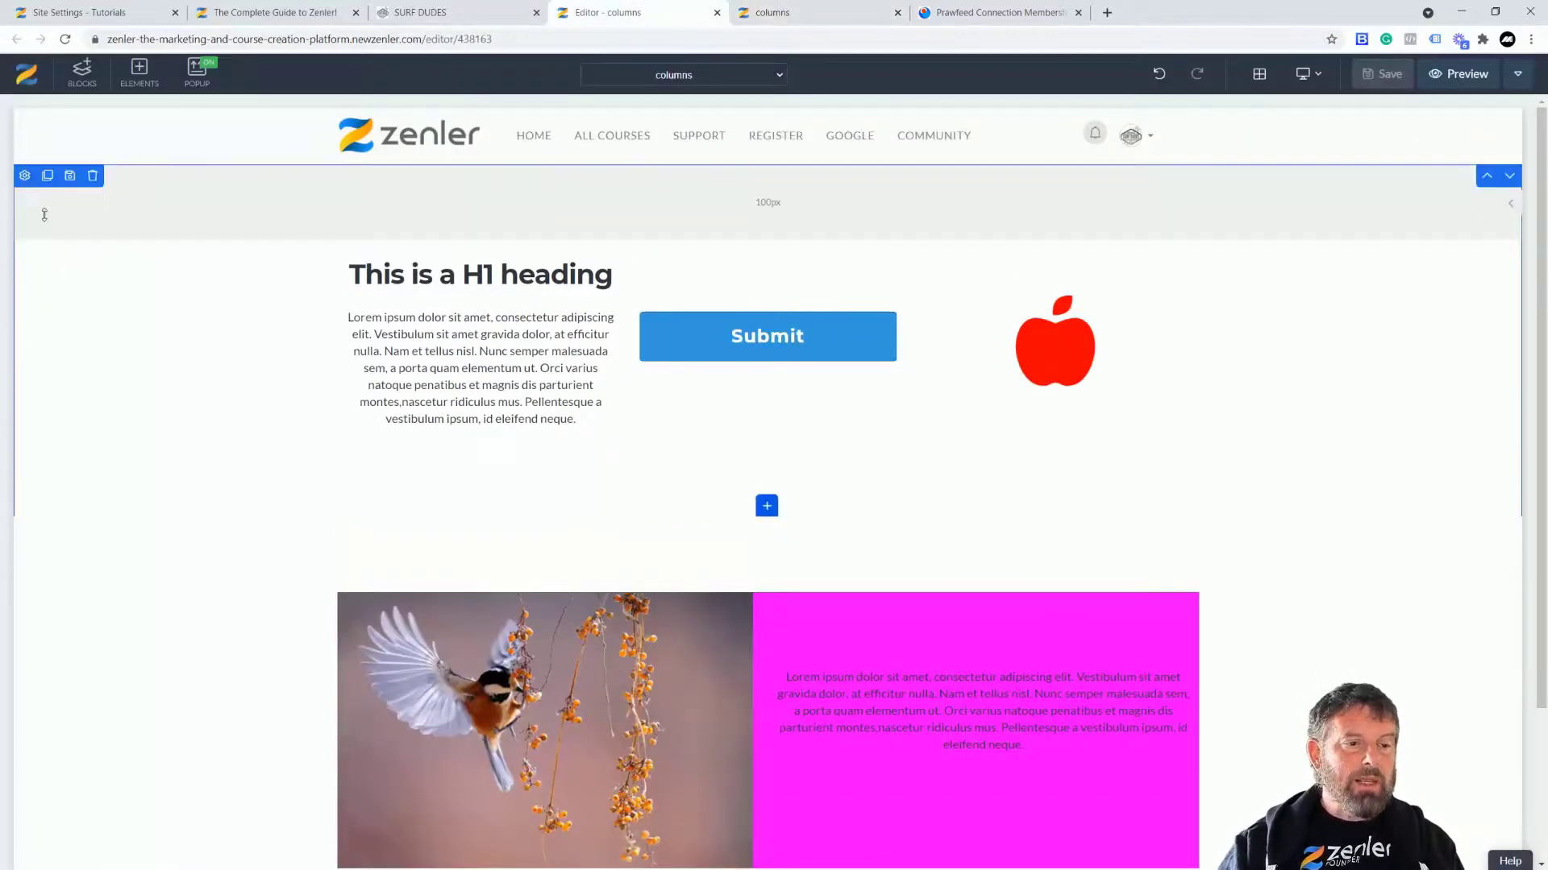
Step: Set the animation of the whole block containing the three-column row to Bounce
left_click(25, 175)
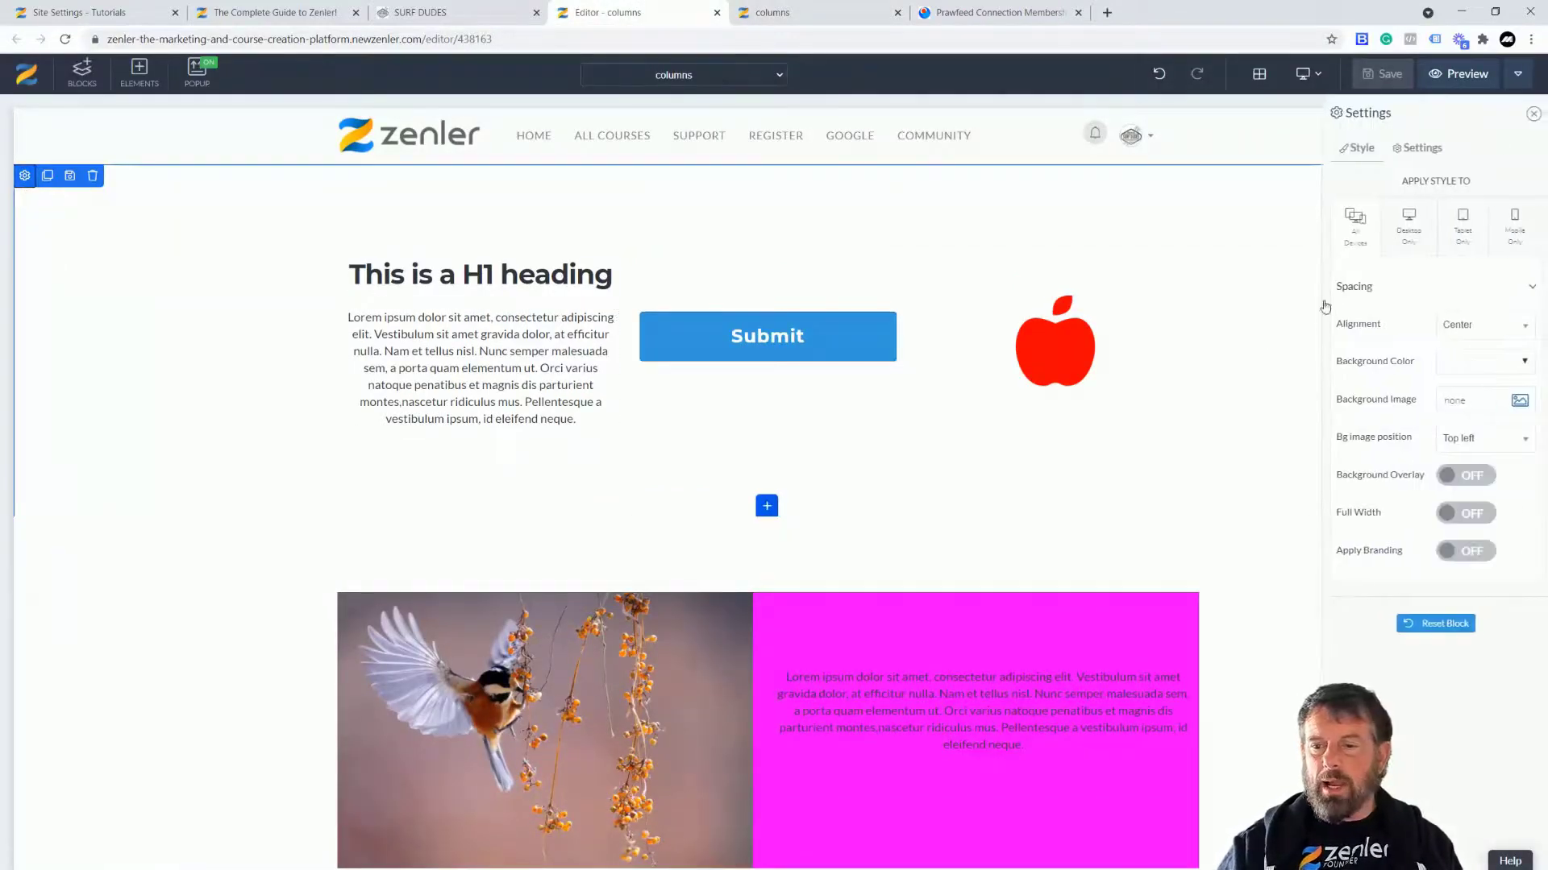
left_click(1422, 149)
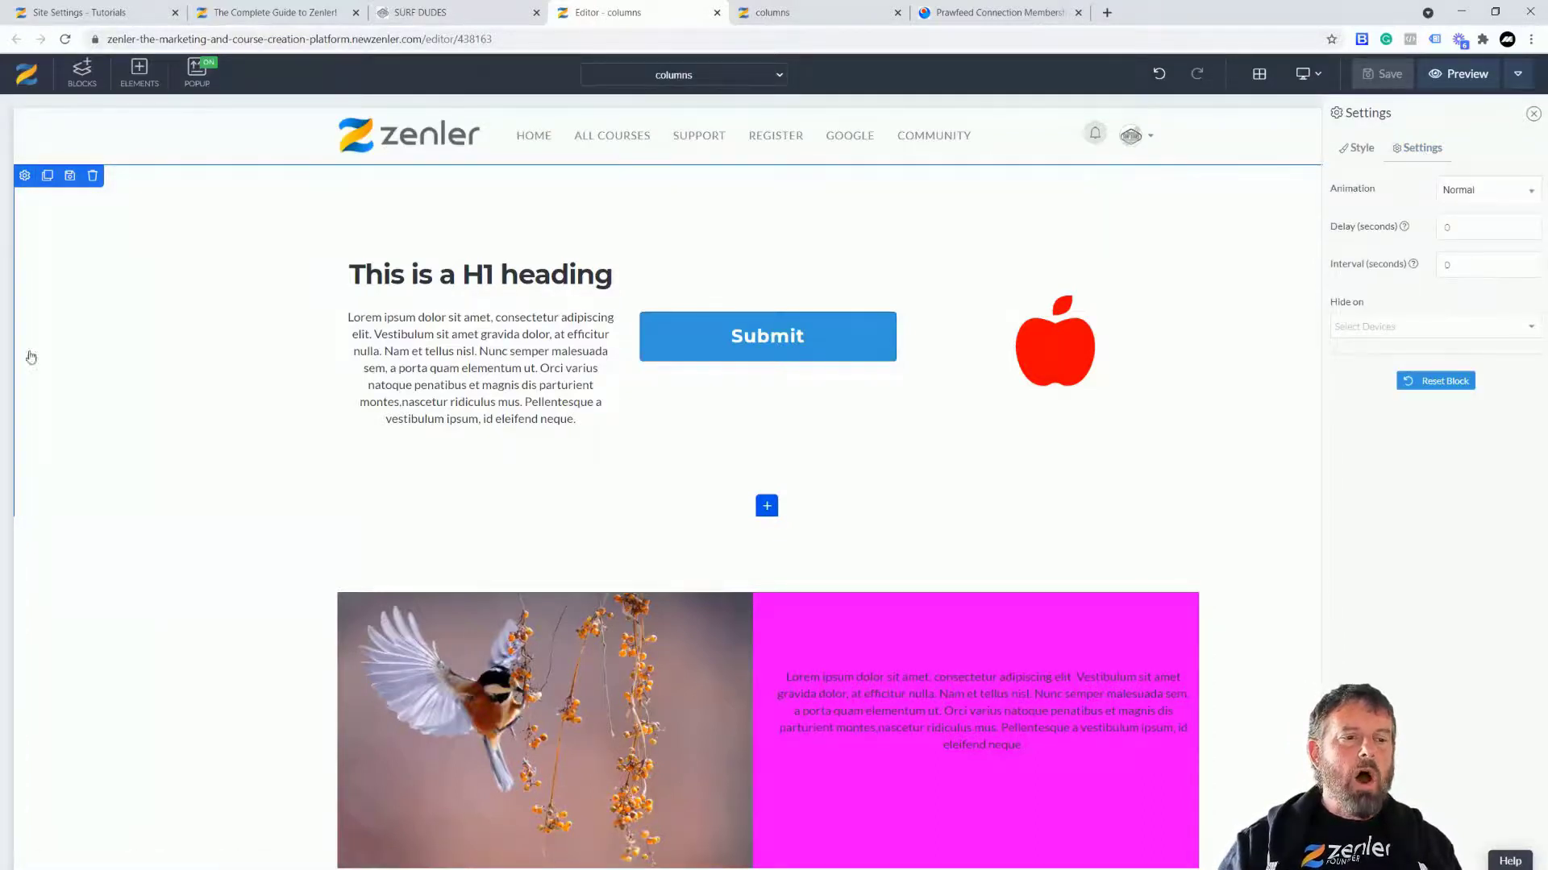
left_click(1531, 197)
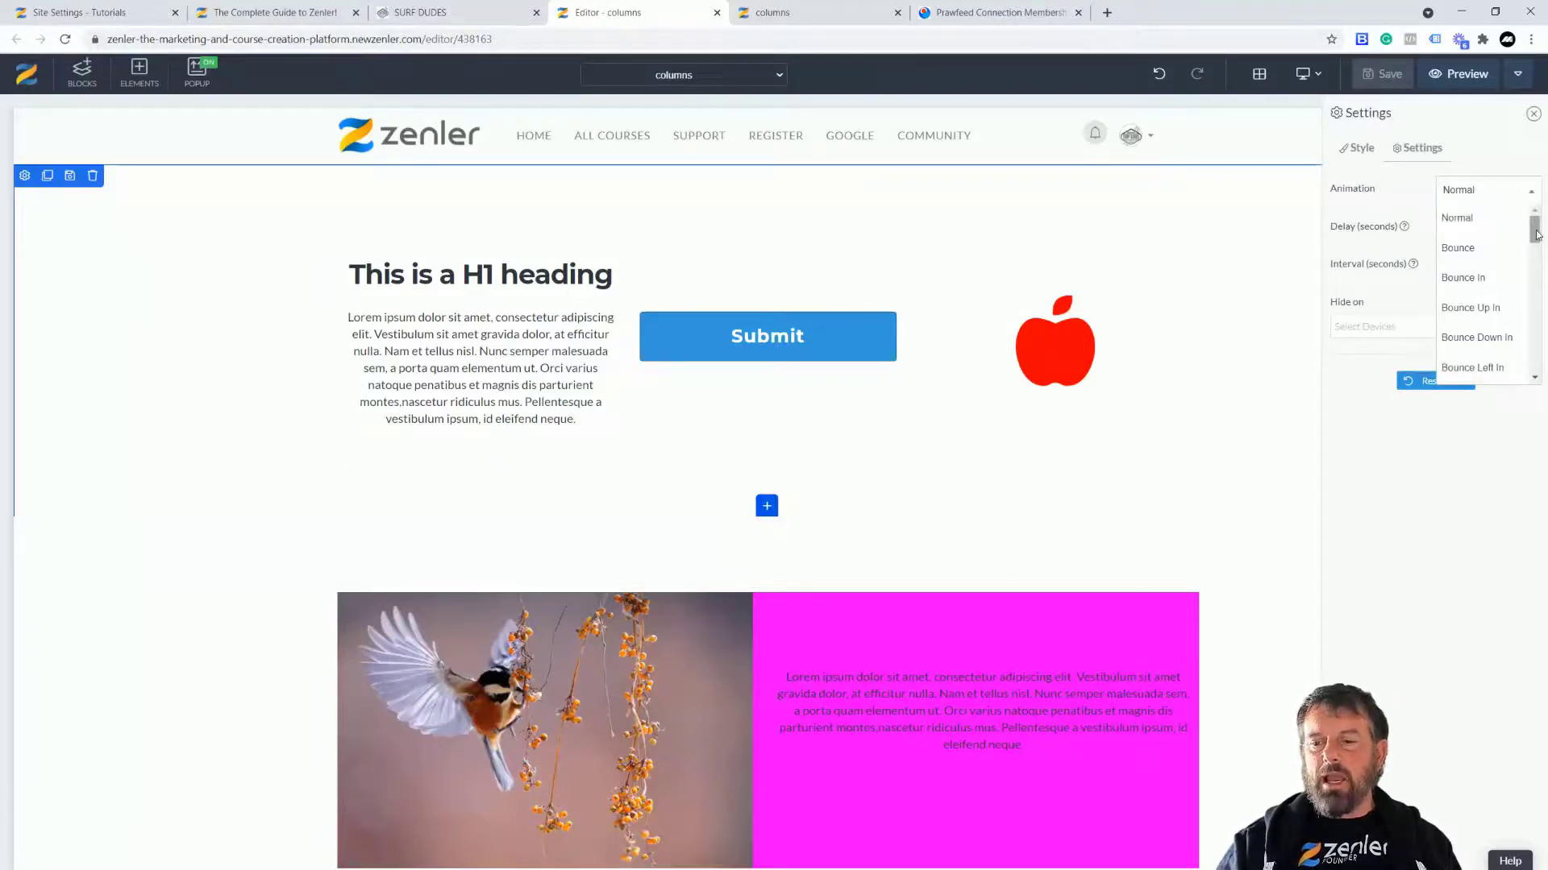
left_click(1461, 252)
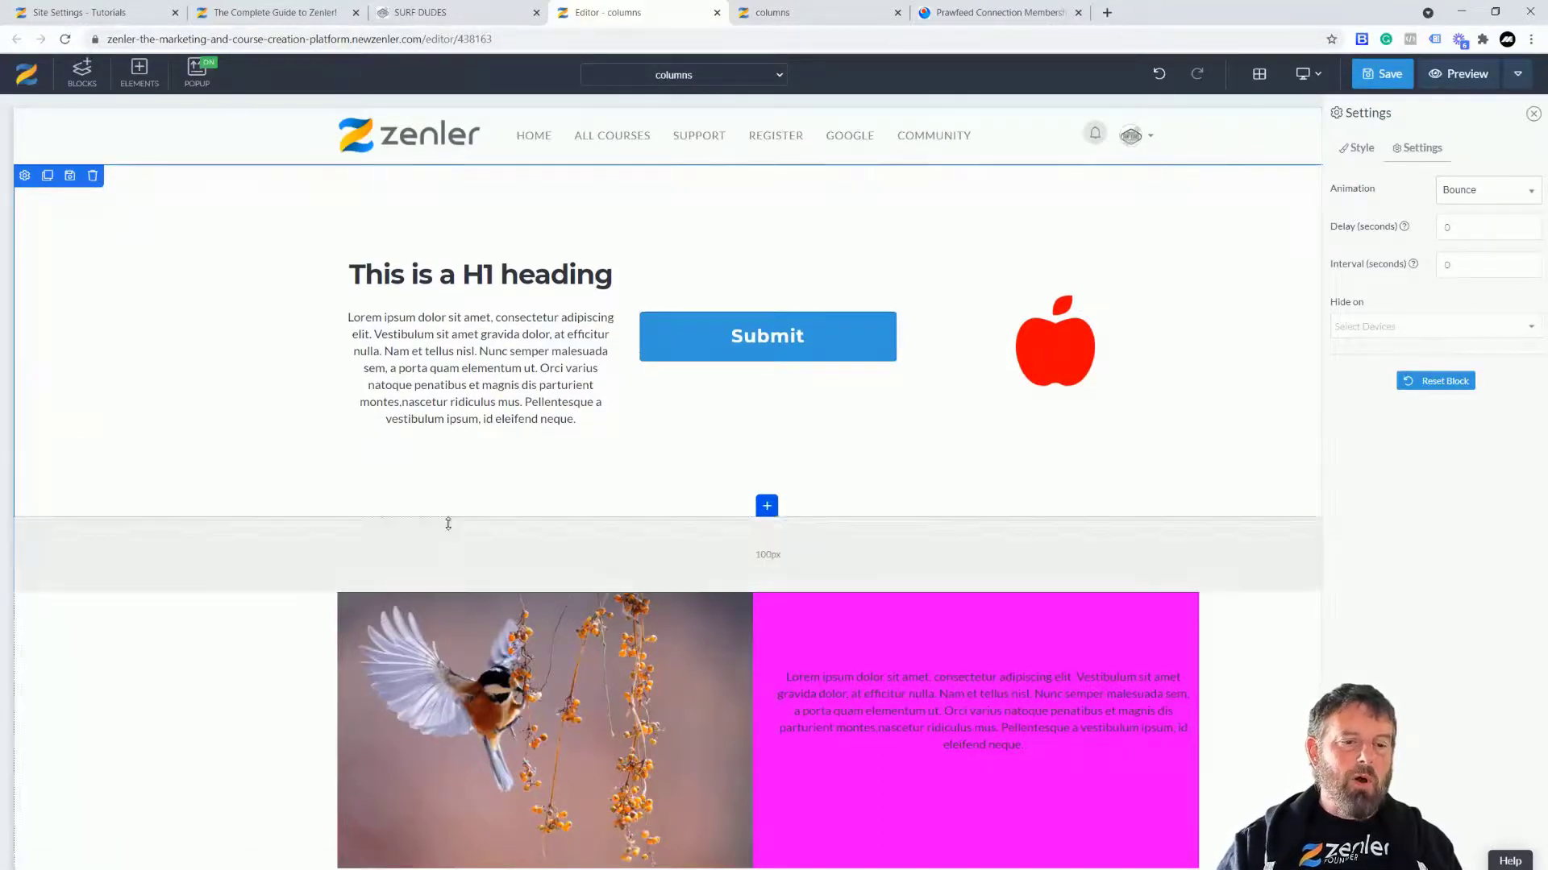
Step: Save the page, check the block's Bounce animation in the browser preview and return to the editor
left_click(342, 347)
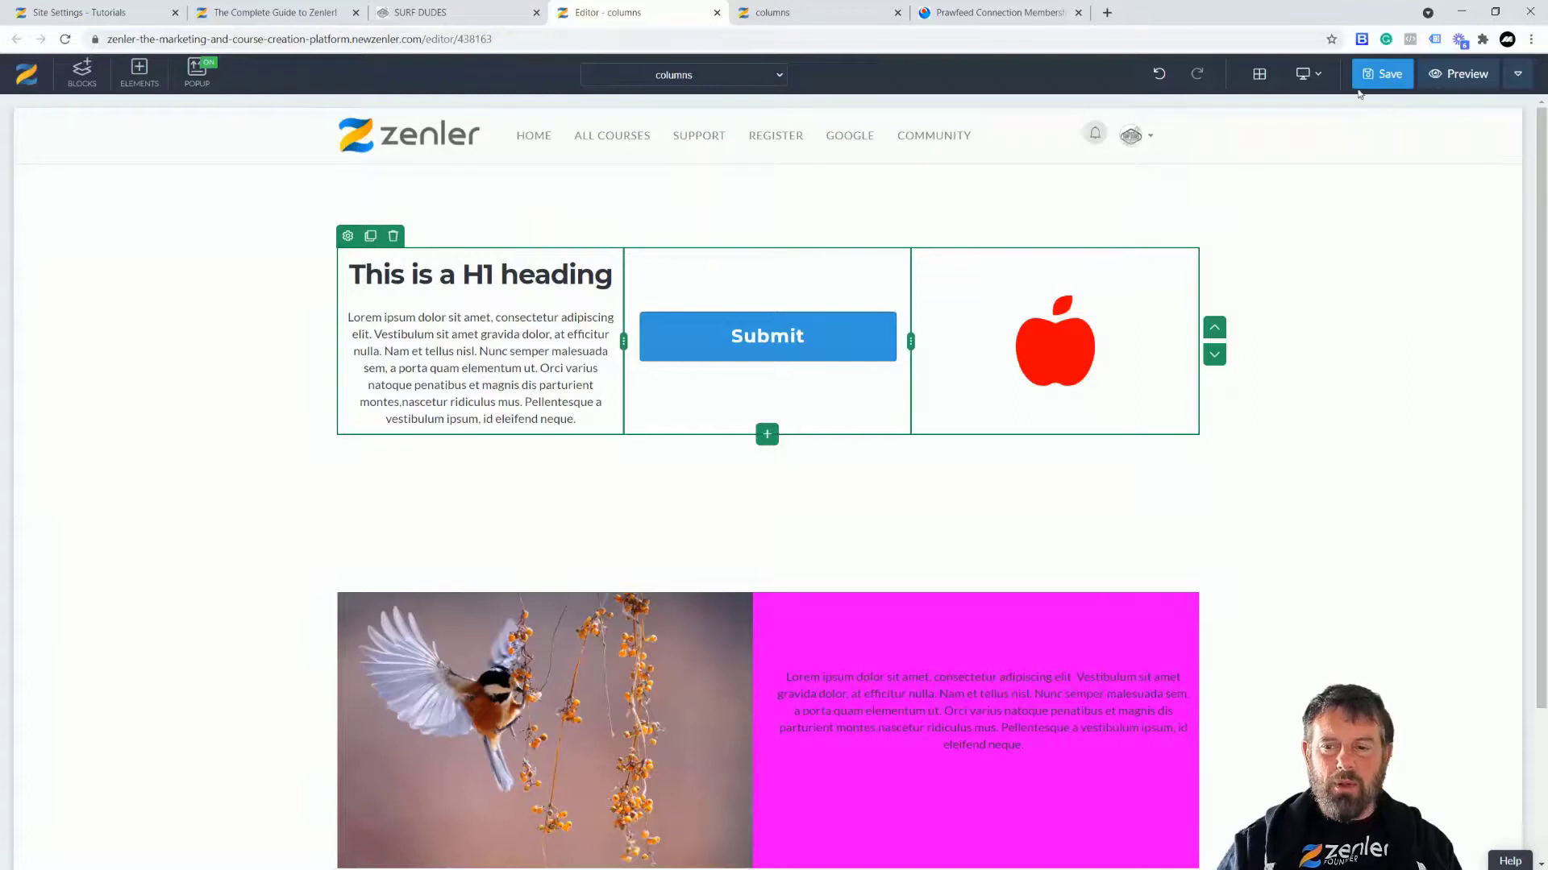
left_click(1380, 74)
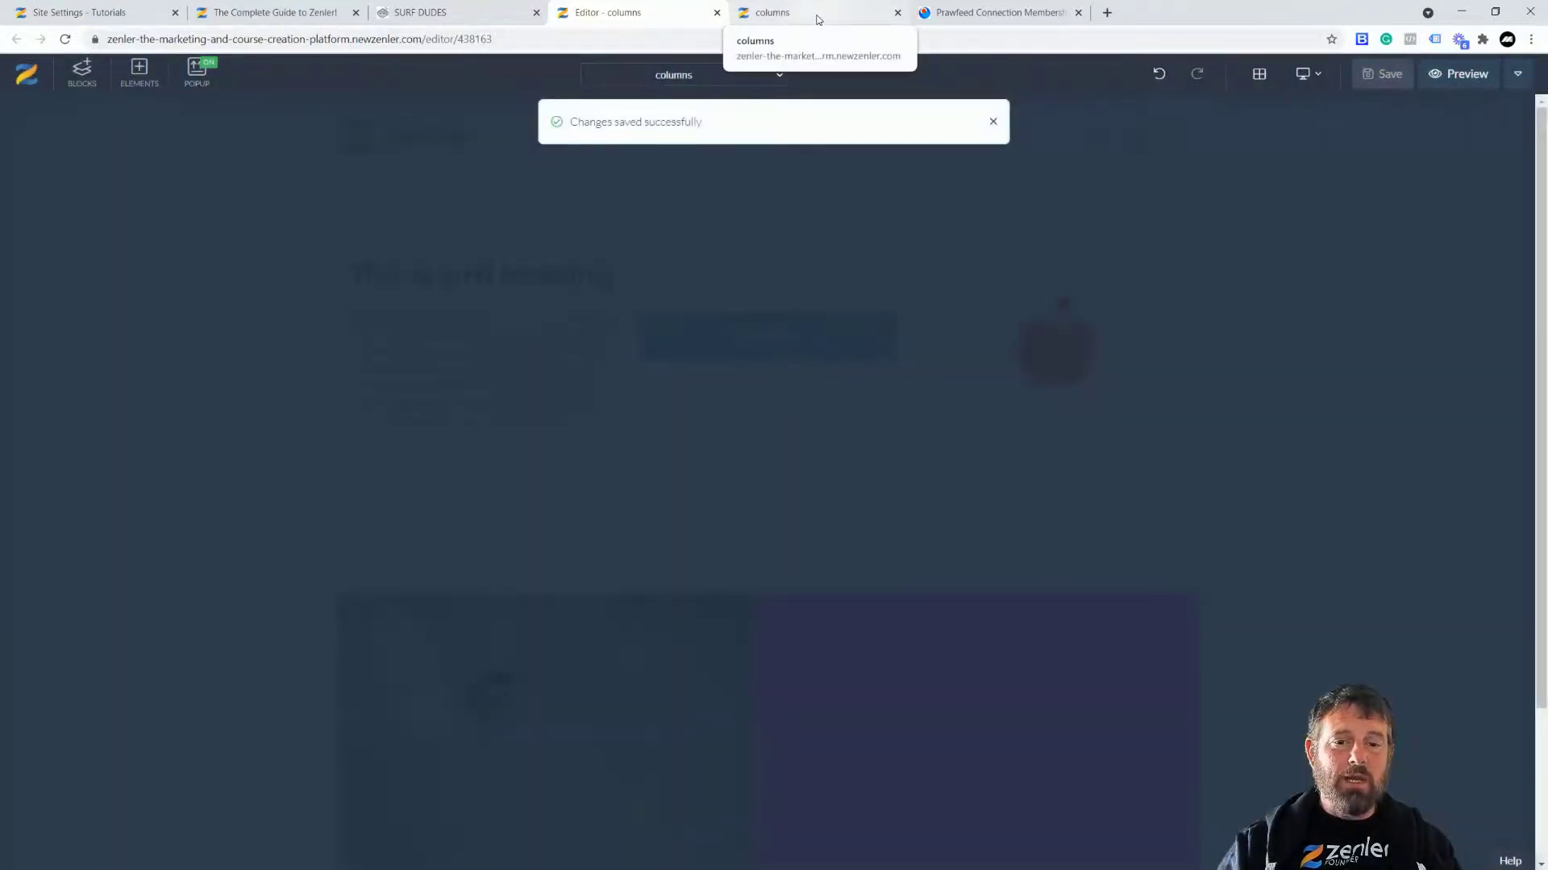
left_click(817, 20)
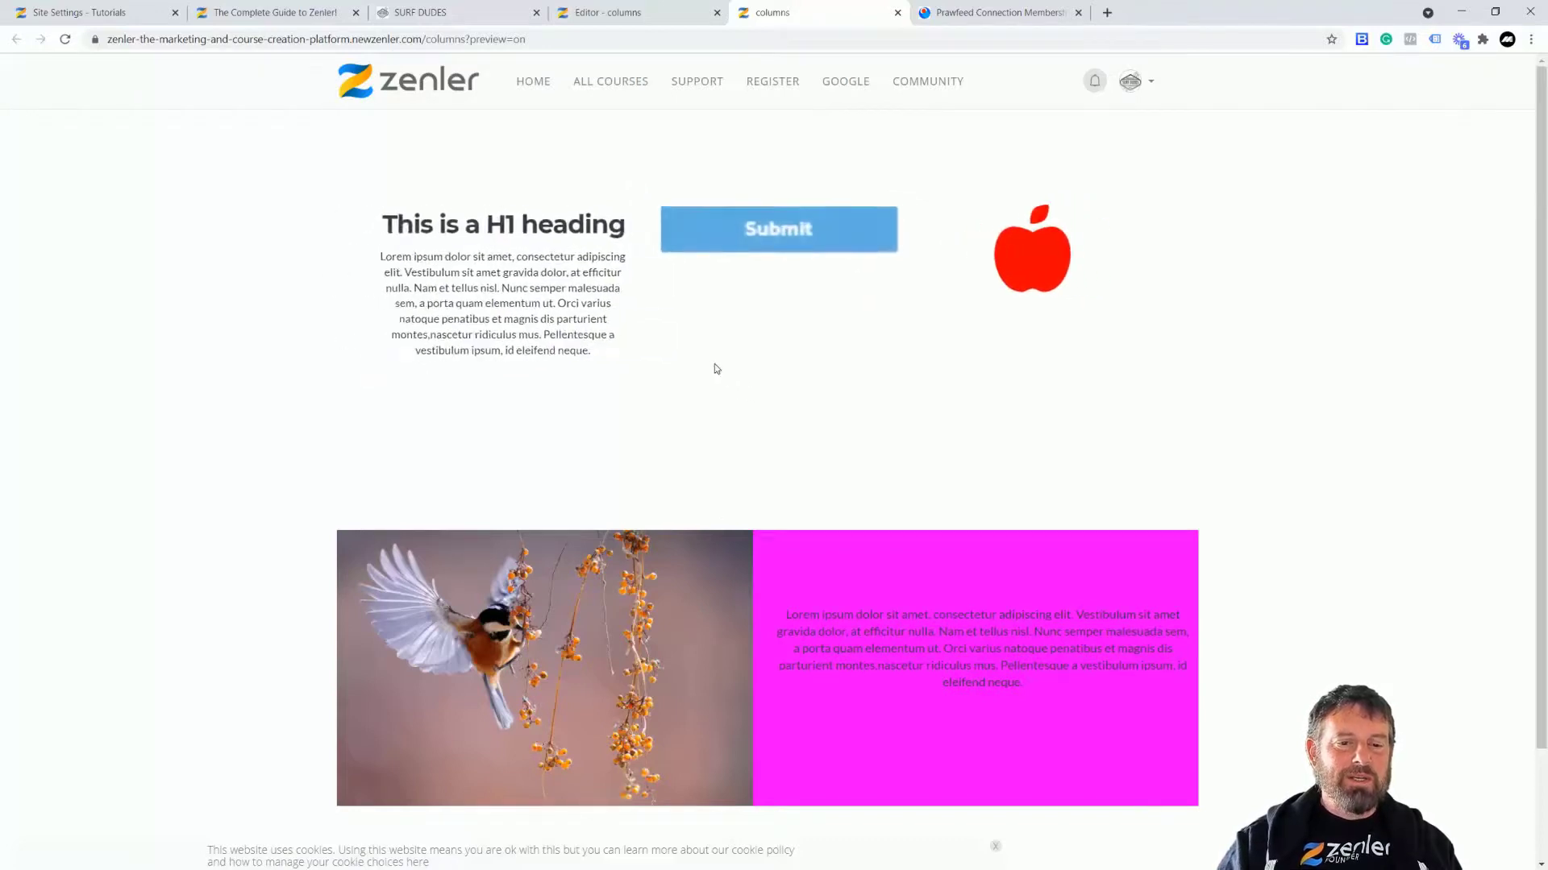
left_click(681, 13)
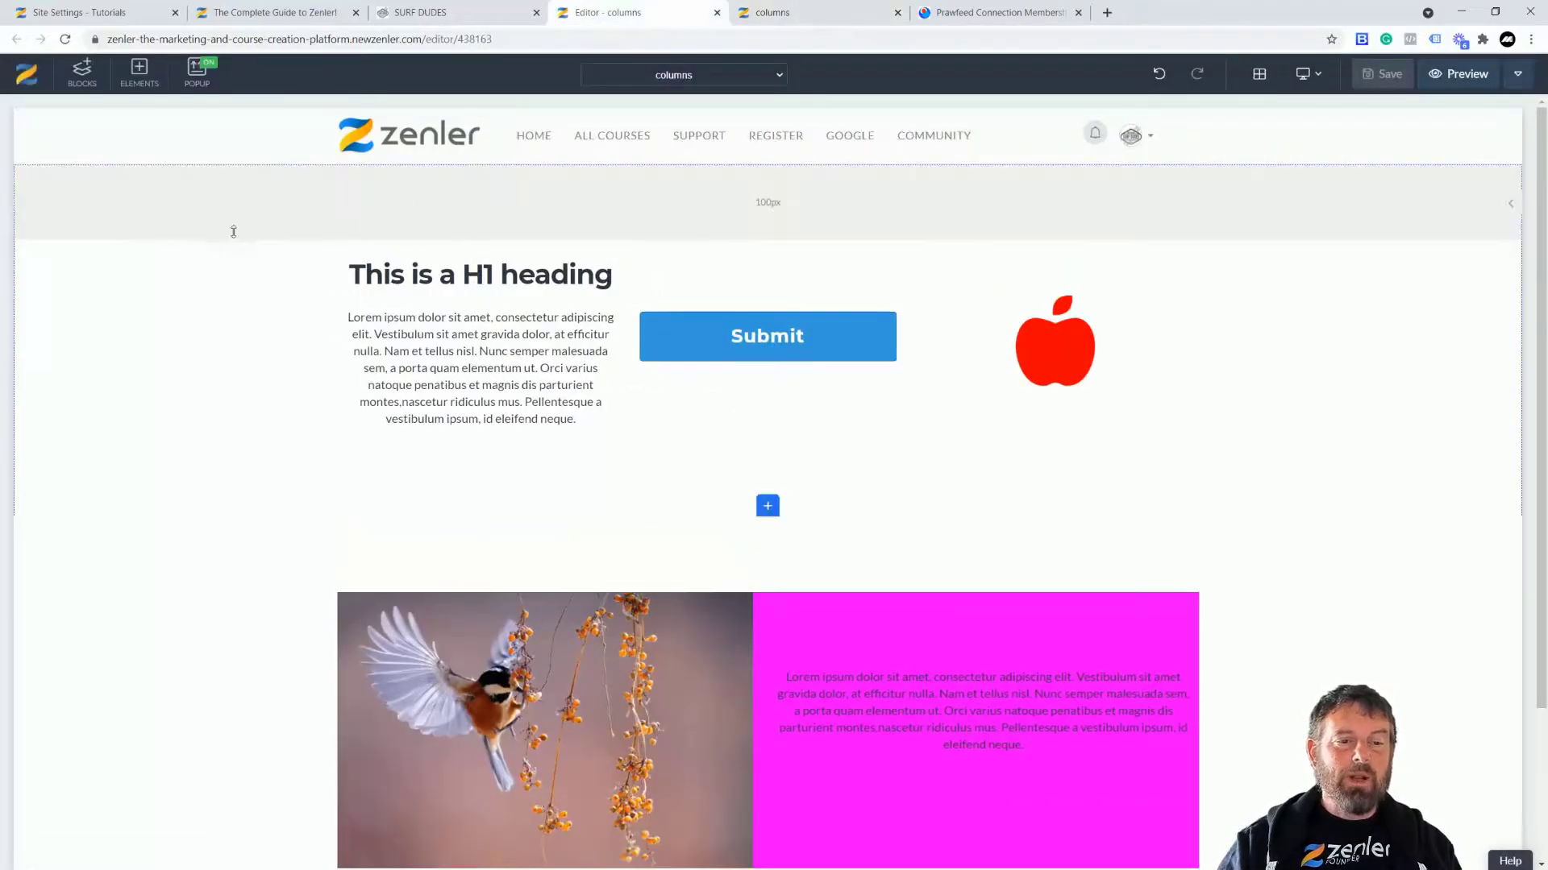
Step: Set the animation of the whole block containing the three-column row to Fade In
left_click(24, 175)
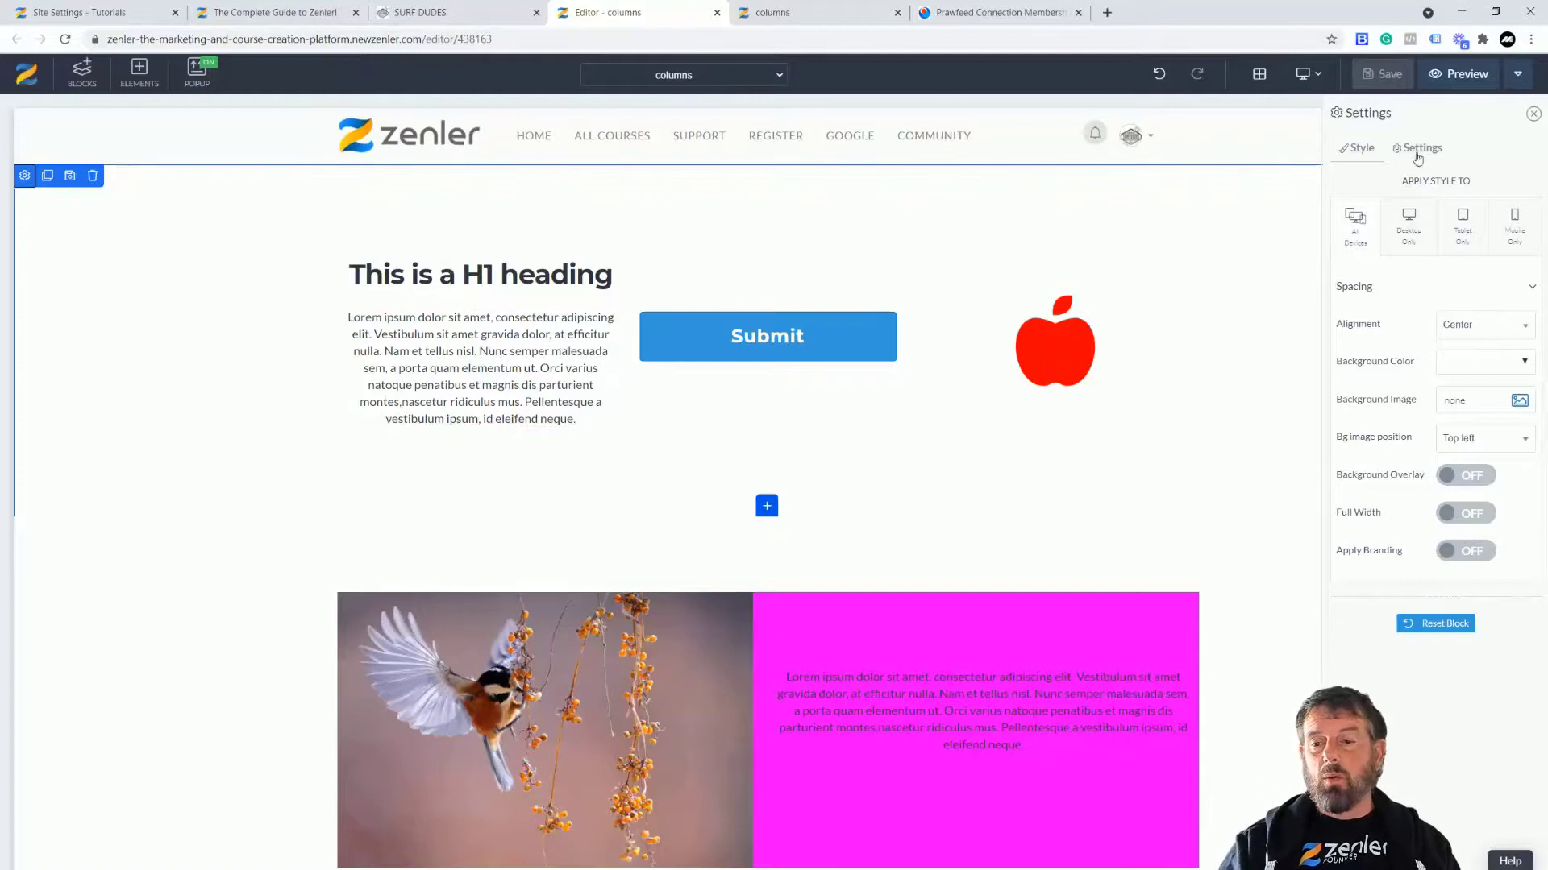
left_click(1418, 148)
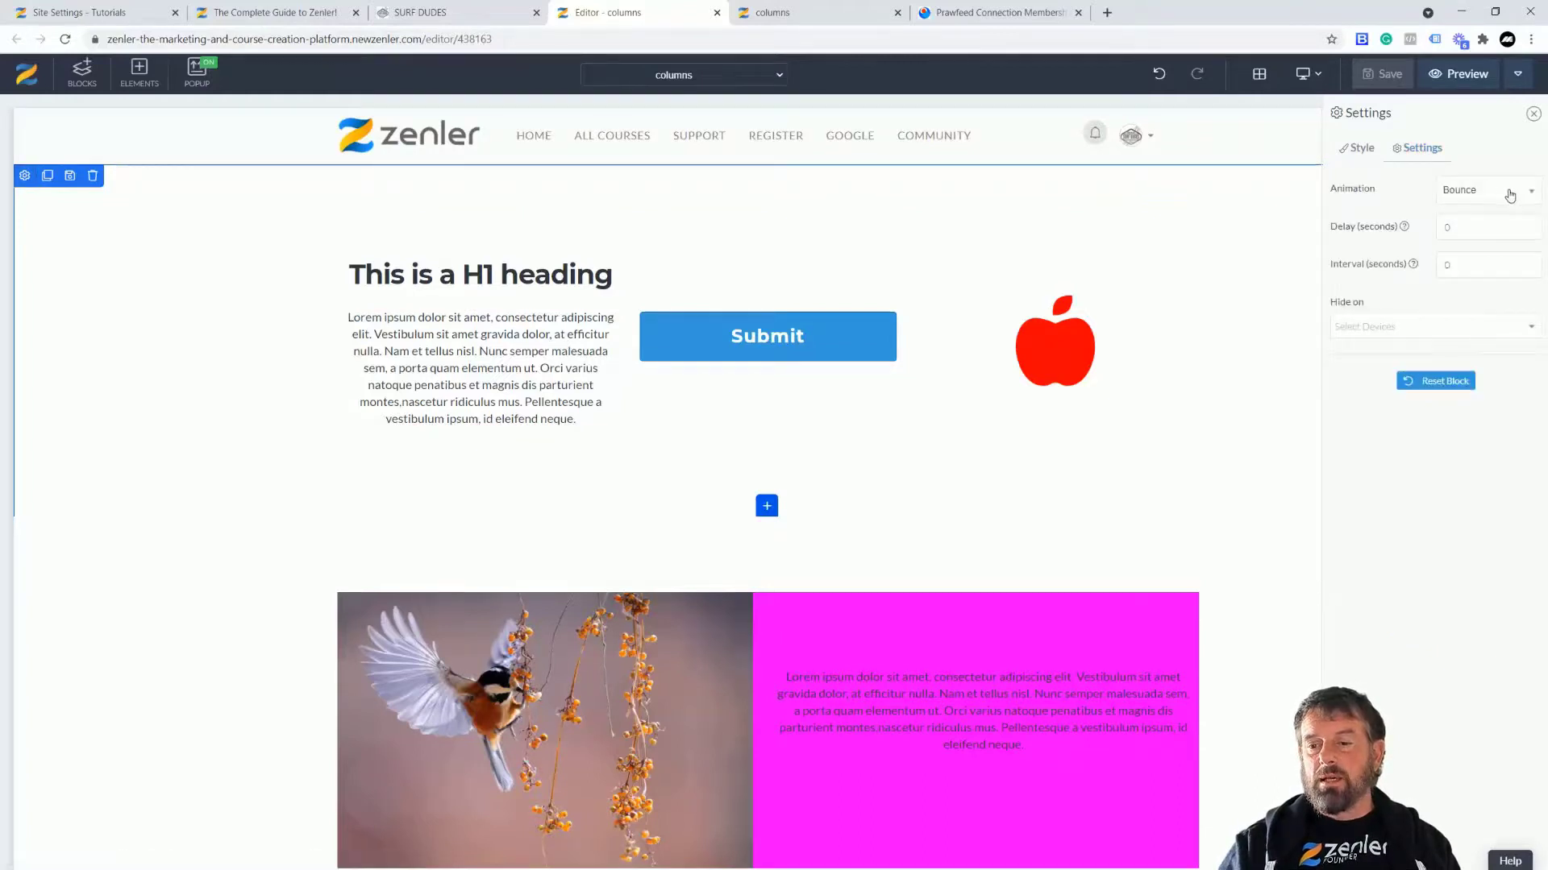
left_click(1524, 197)
scroll(1518, 234, "down", 4)
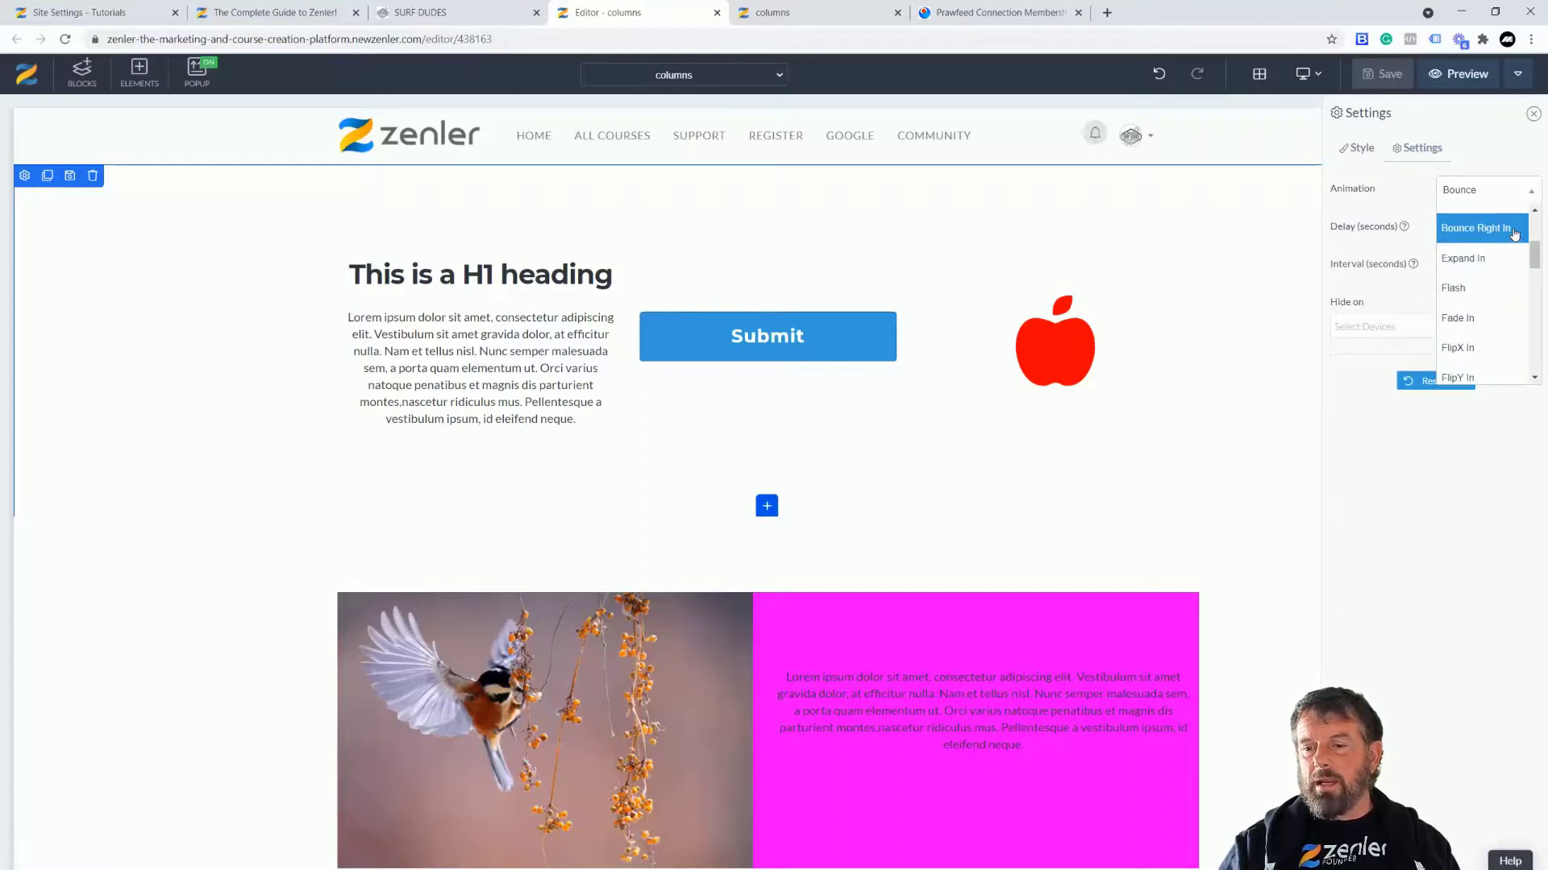
left_click(1473, 319)
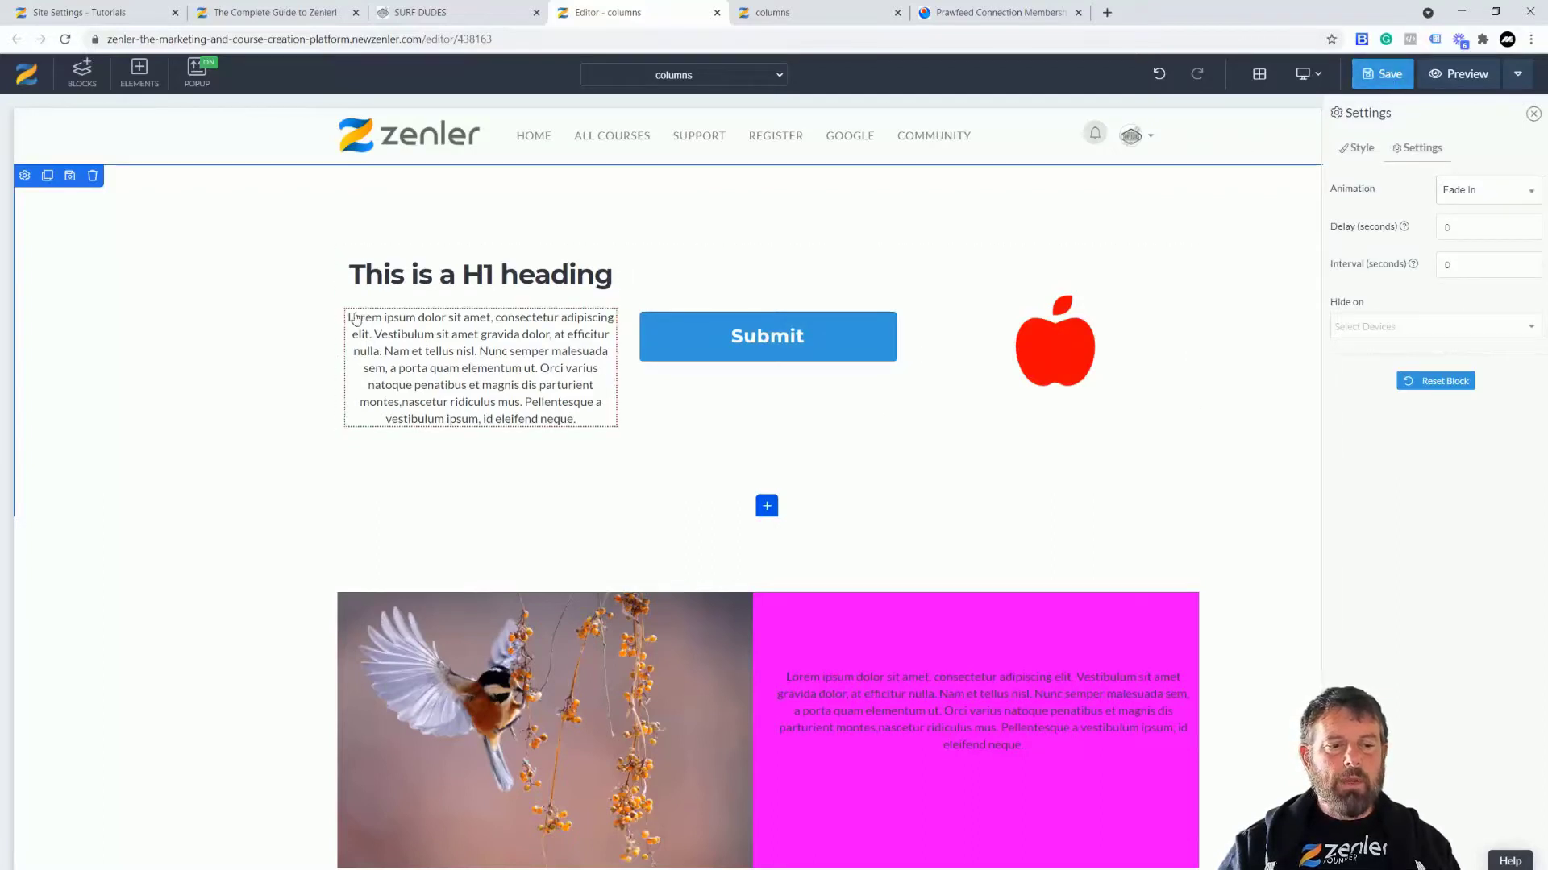
Step: Change the animation option of the three-column row inside the block and save the page
left_click(348, 235)
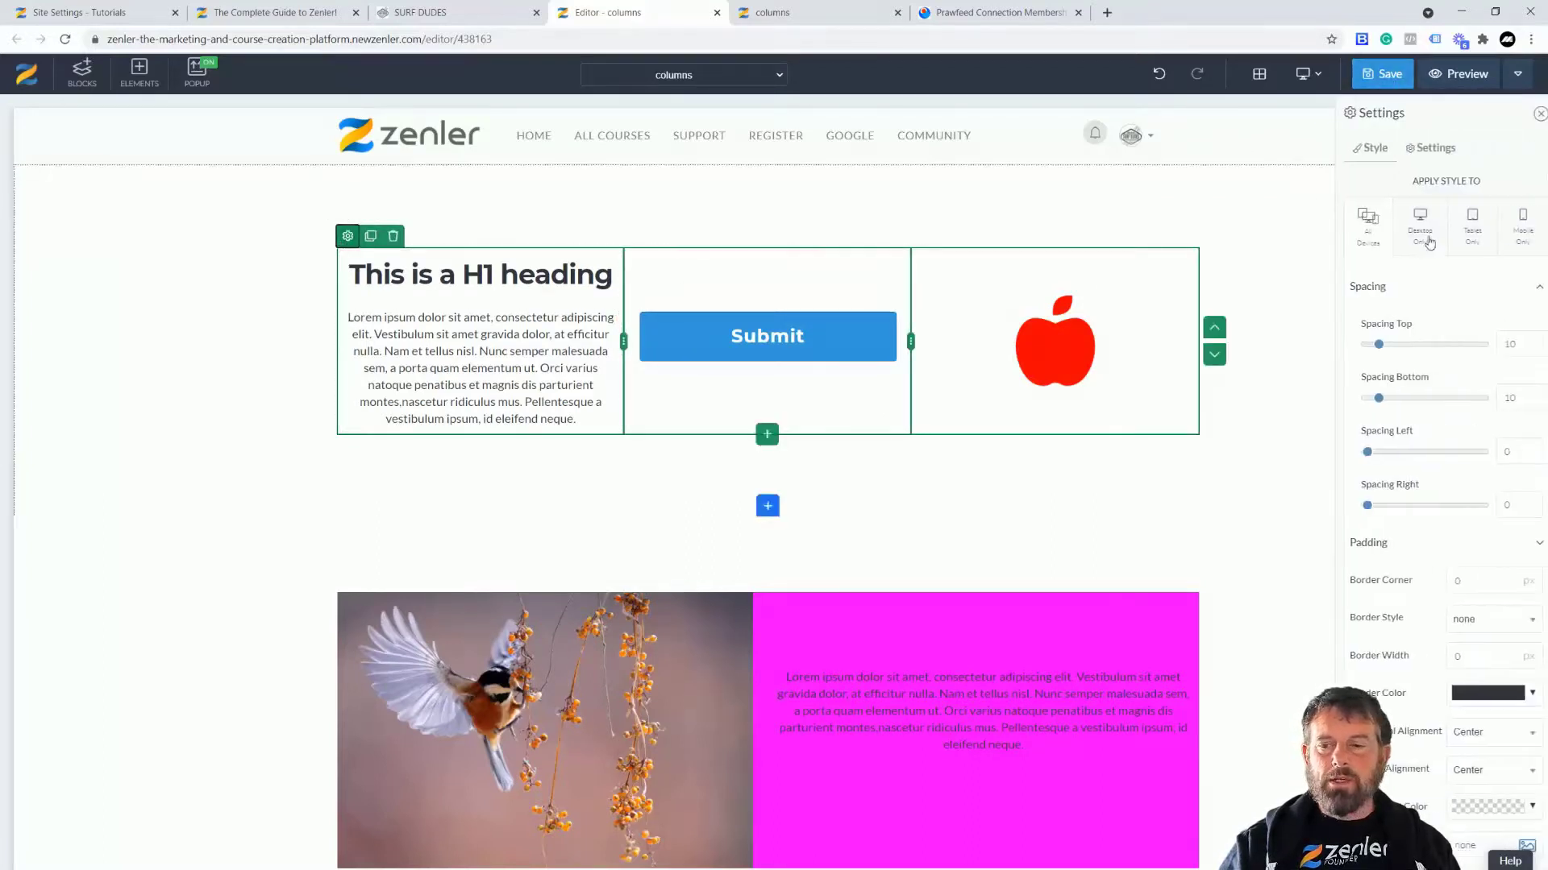
left_click(1425, 150)
left_click(1522, 200)
left_click(1495, 227)
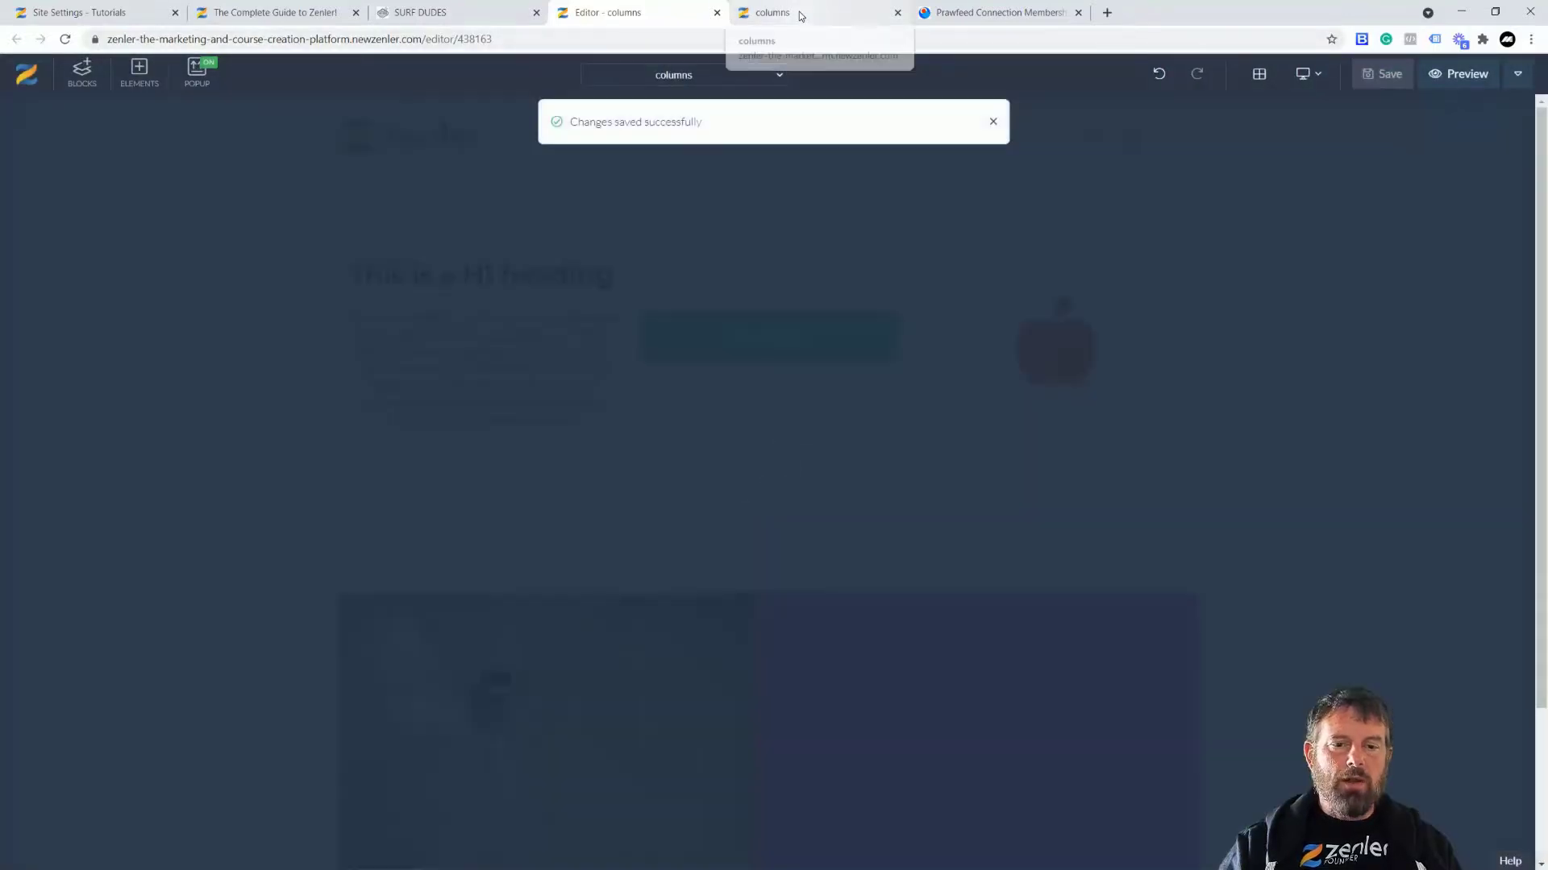
Step: Reload the browser preview of the columns page to check the block's fade-in animation
left_click(794, 13)
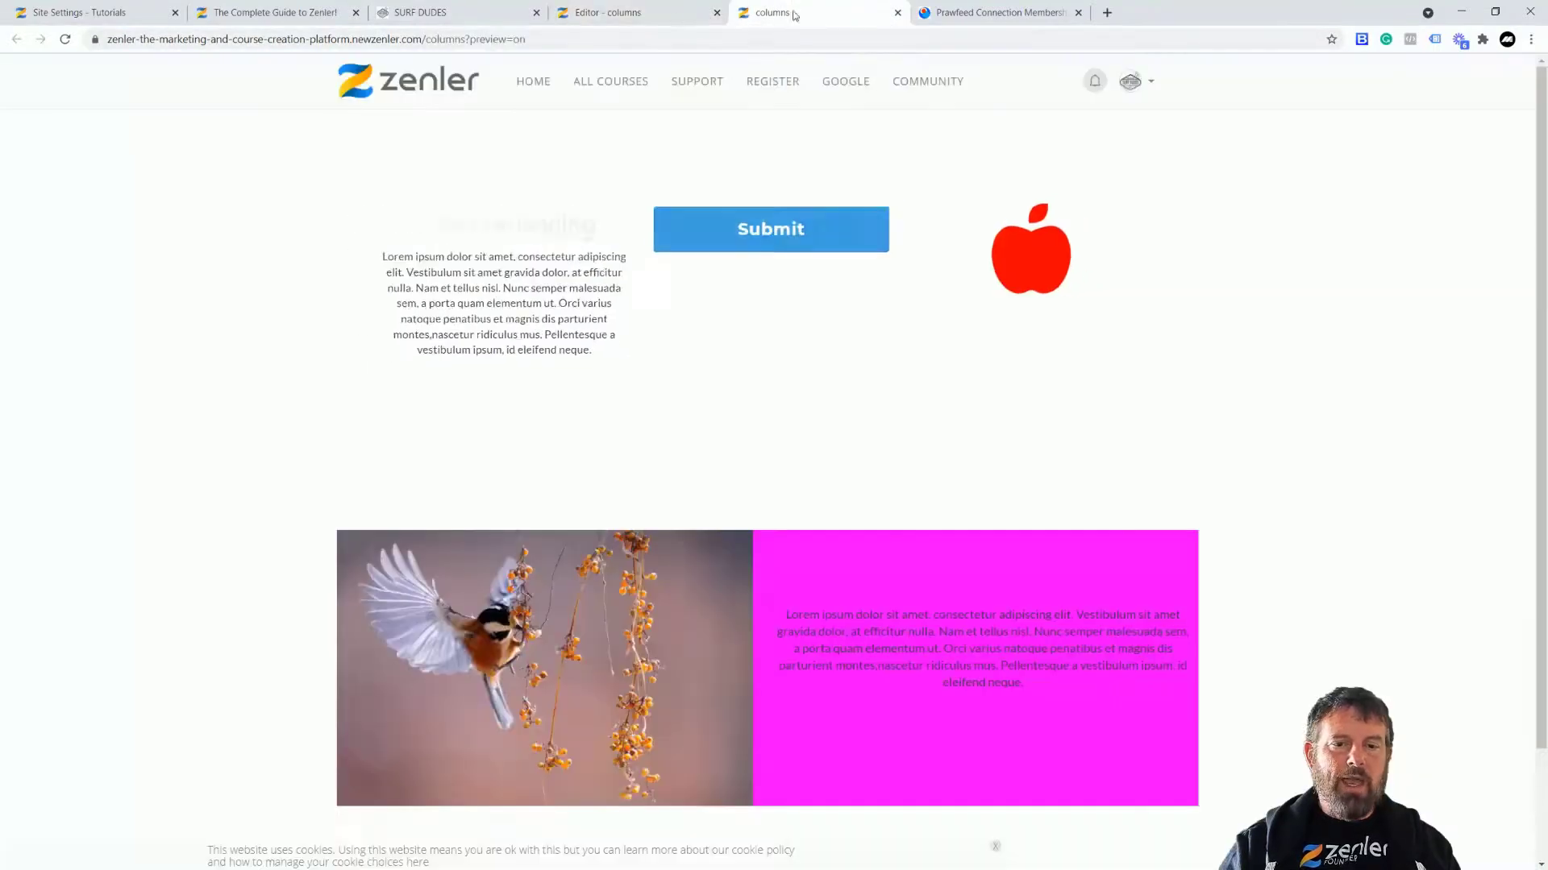
key("F5")
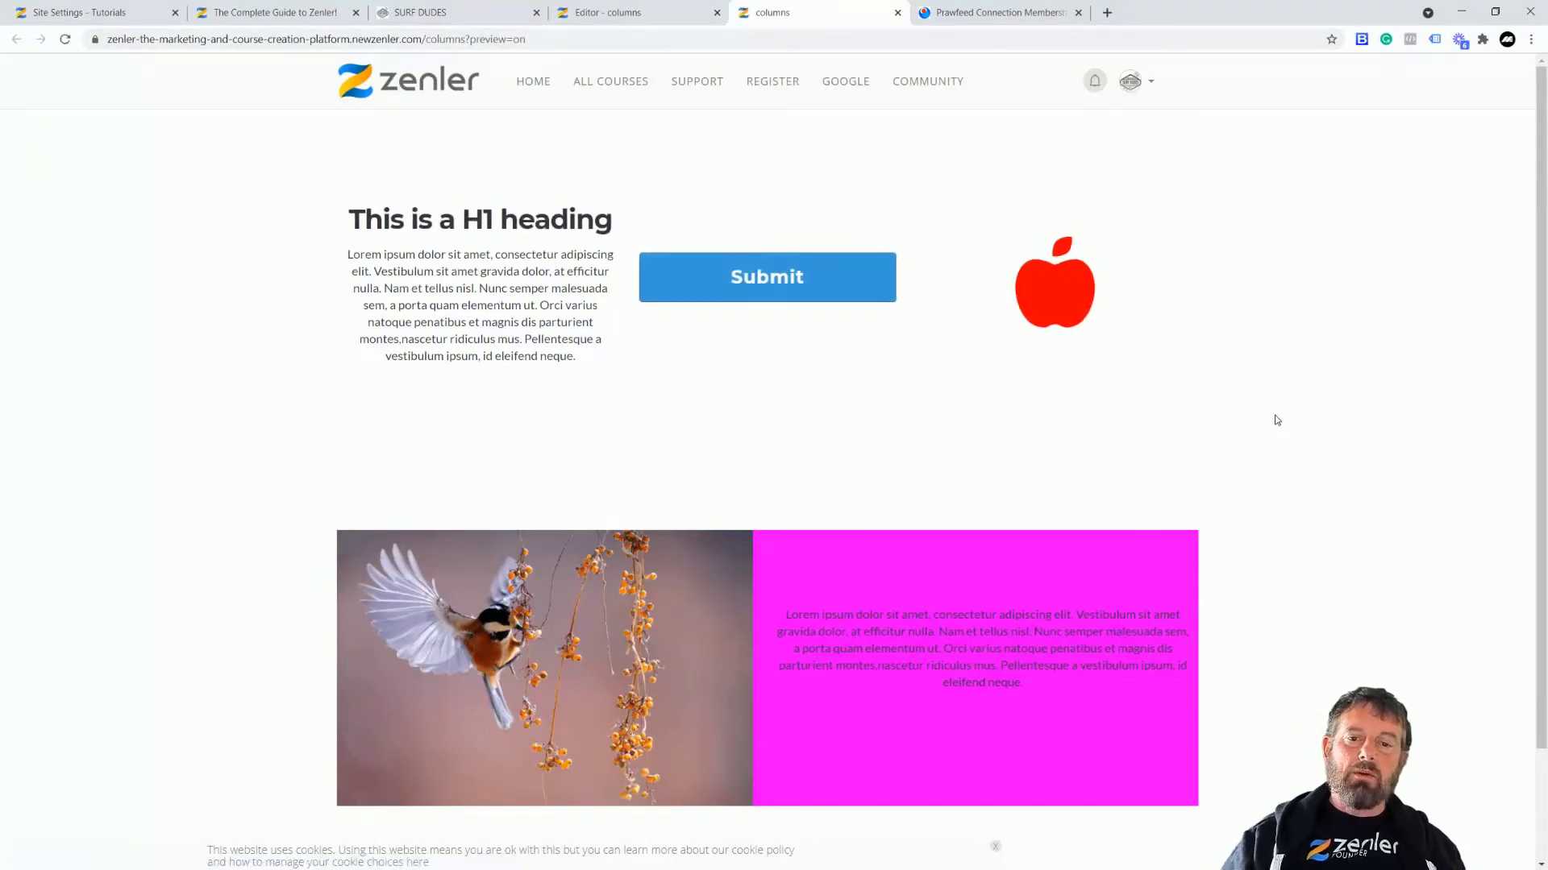
Step: Look through the Prawfeed home page as an example of animated blocks and return to the columns page editor
left_click(959, 12)
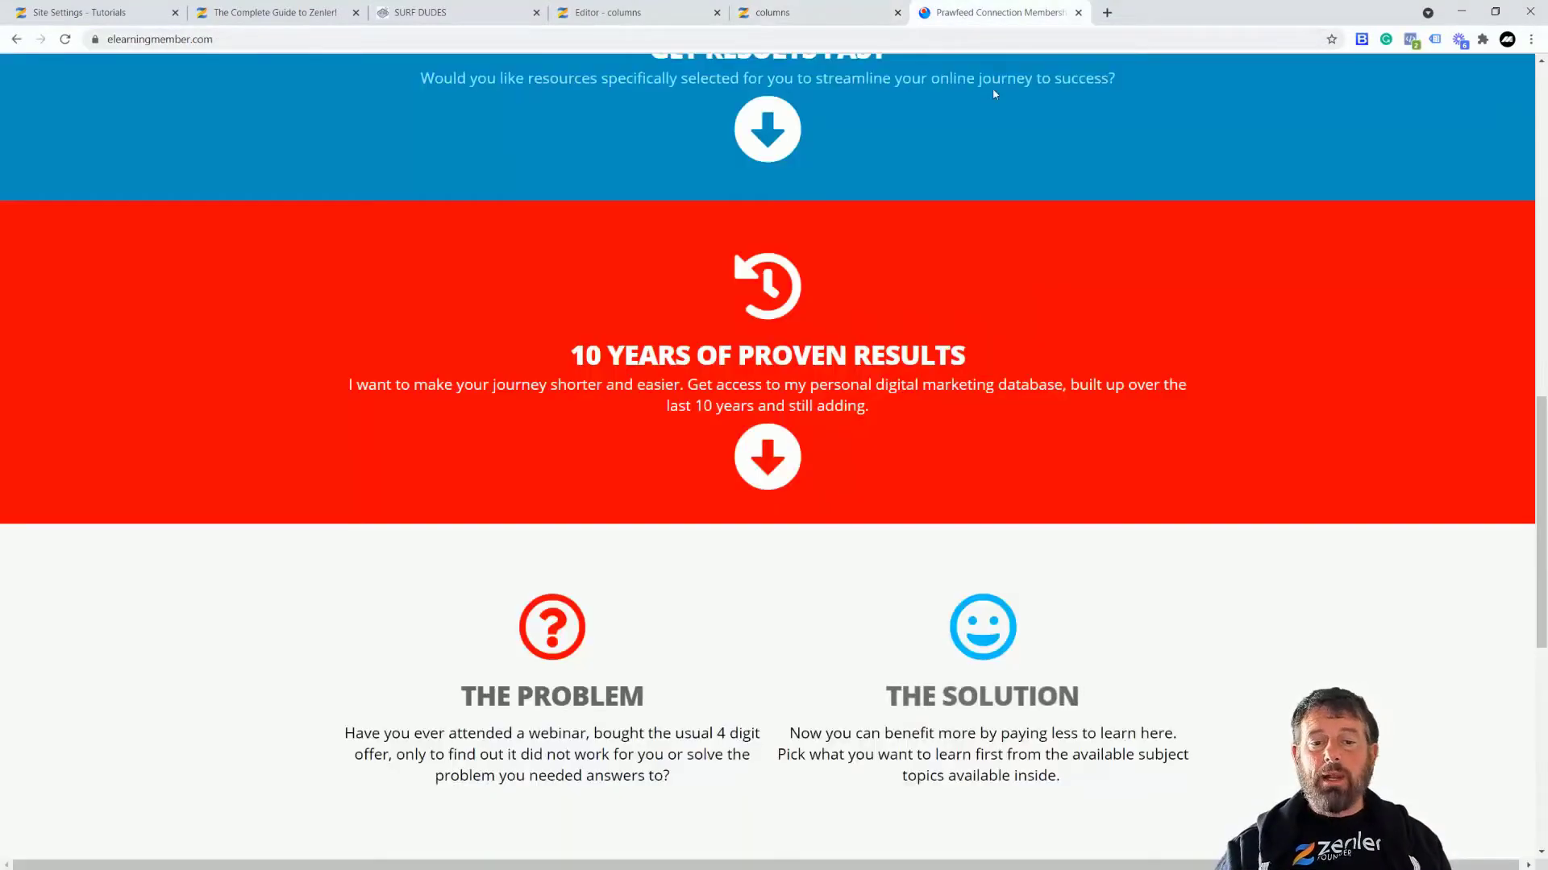
scroll(1274, 245, "up", 3)
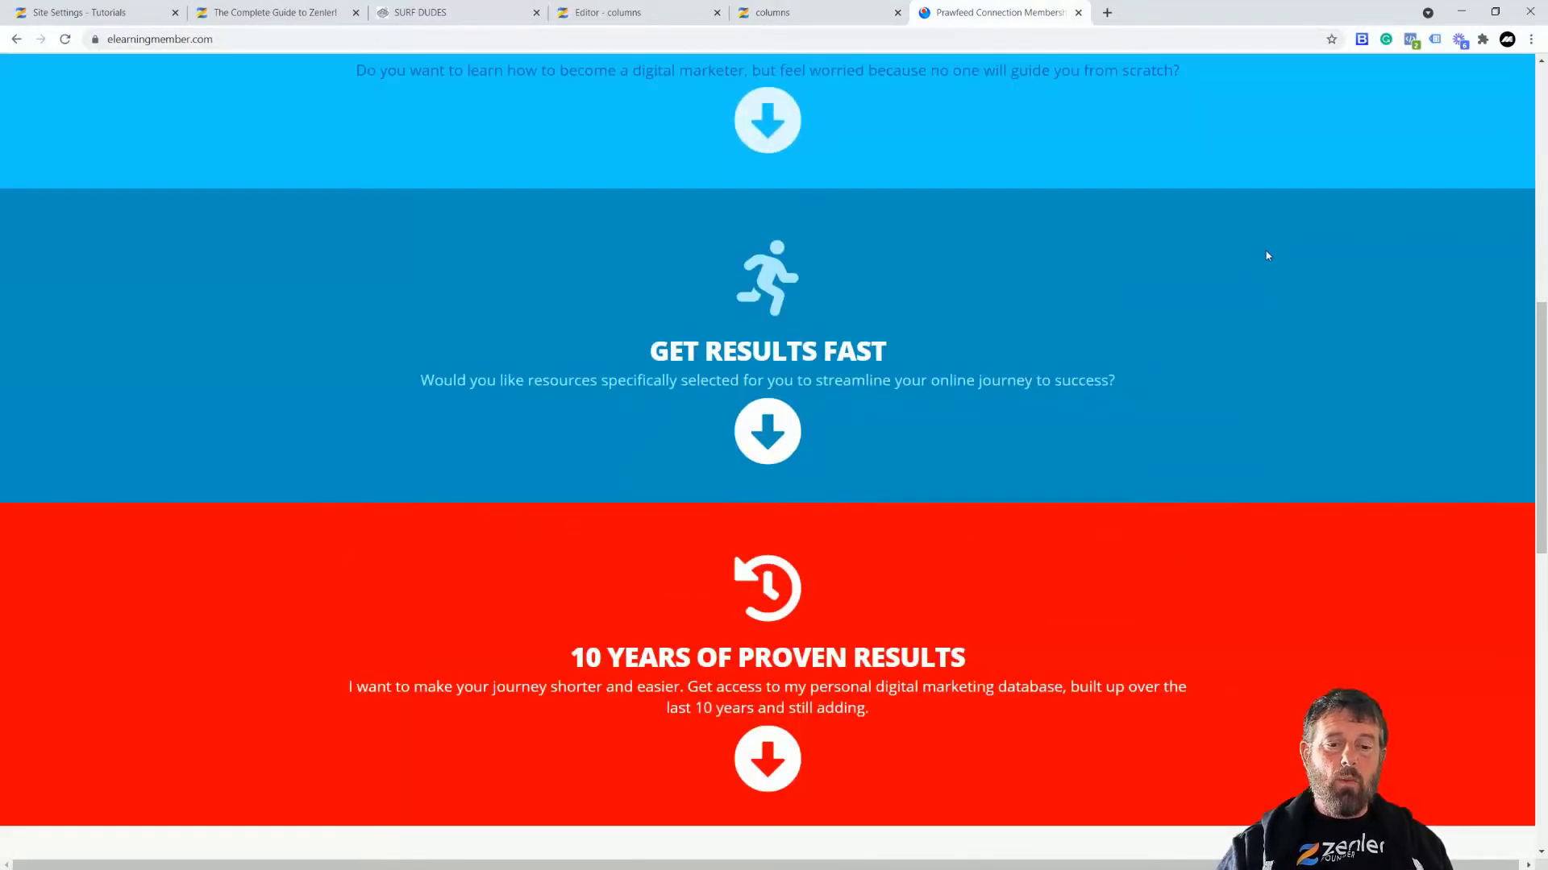
scroll(1246, 280, "up", 10)
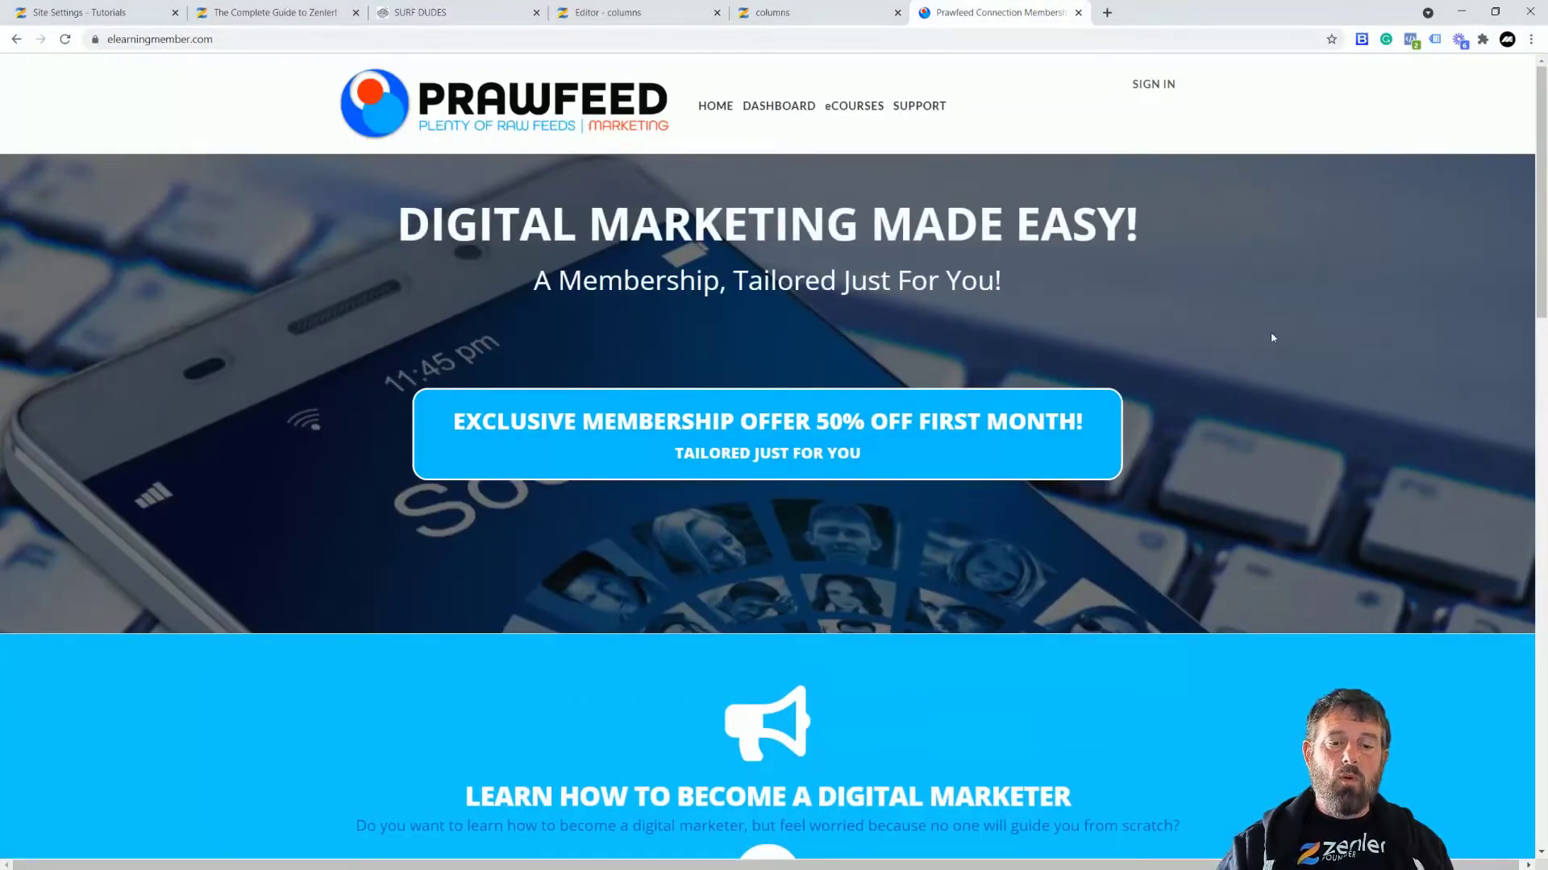
scroll(1257, 314, "down", 10)
scroll(1266, 334, "up", 10)
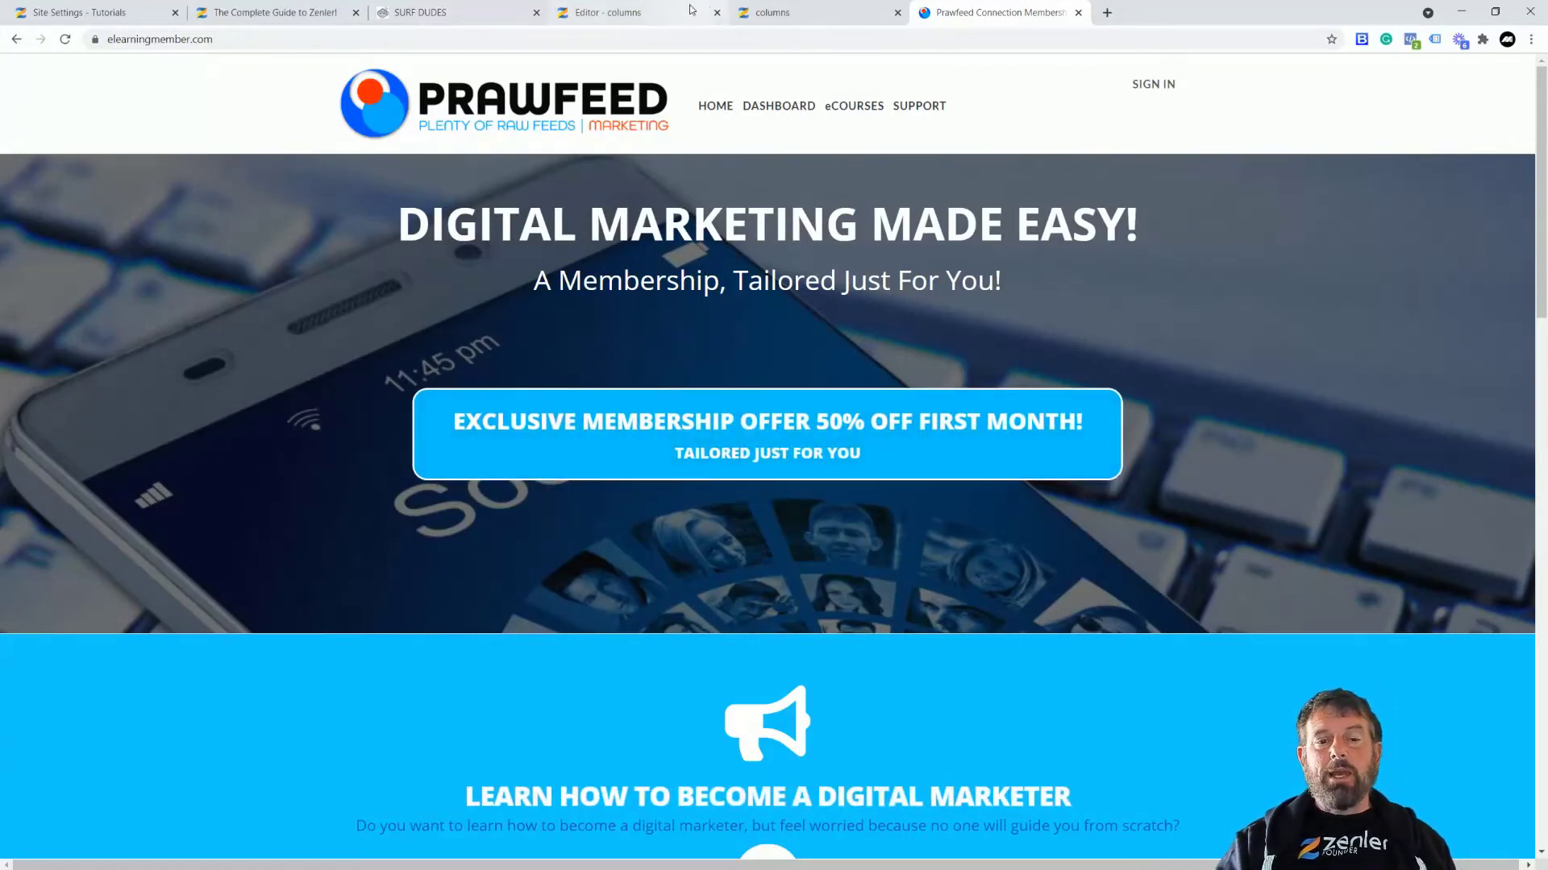
left_click(651, 14)
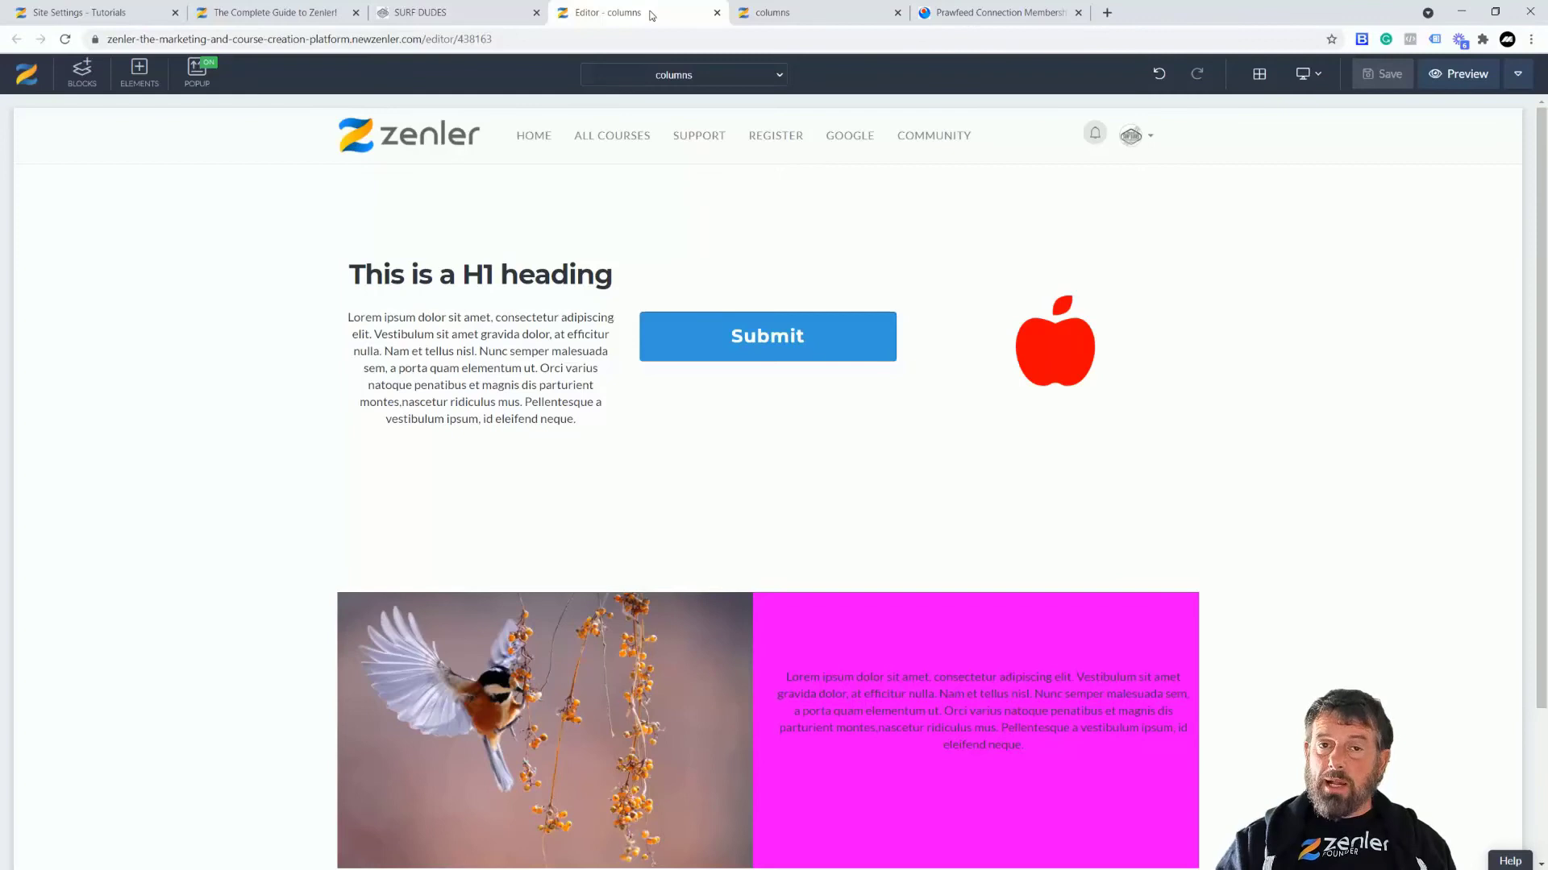